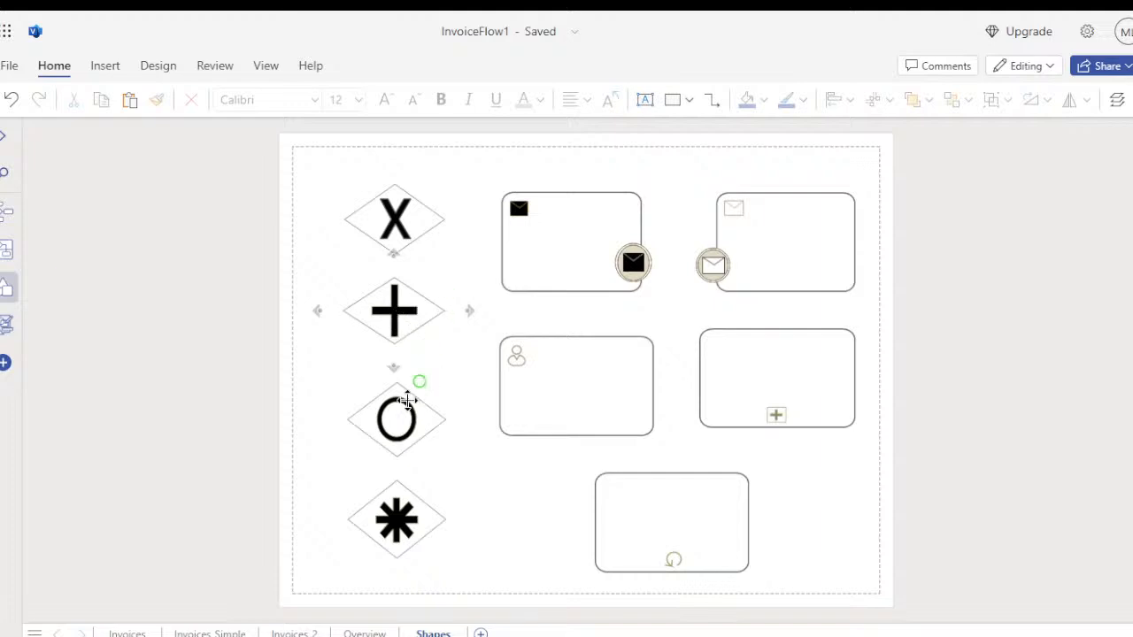
- Examine the circle and asterisk gateway shapes, and check how gateways are used on the Invoices Simple page
click(395, 423)
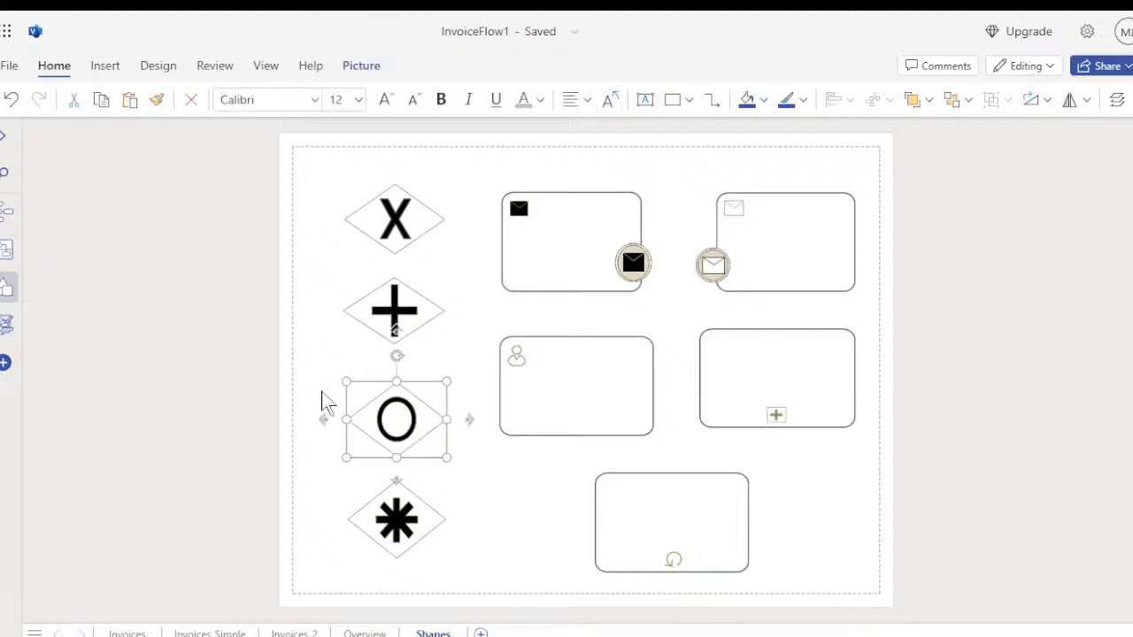
click(327, 400)
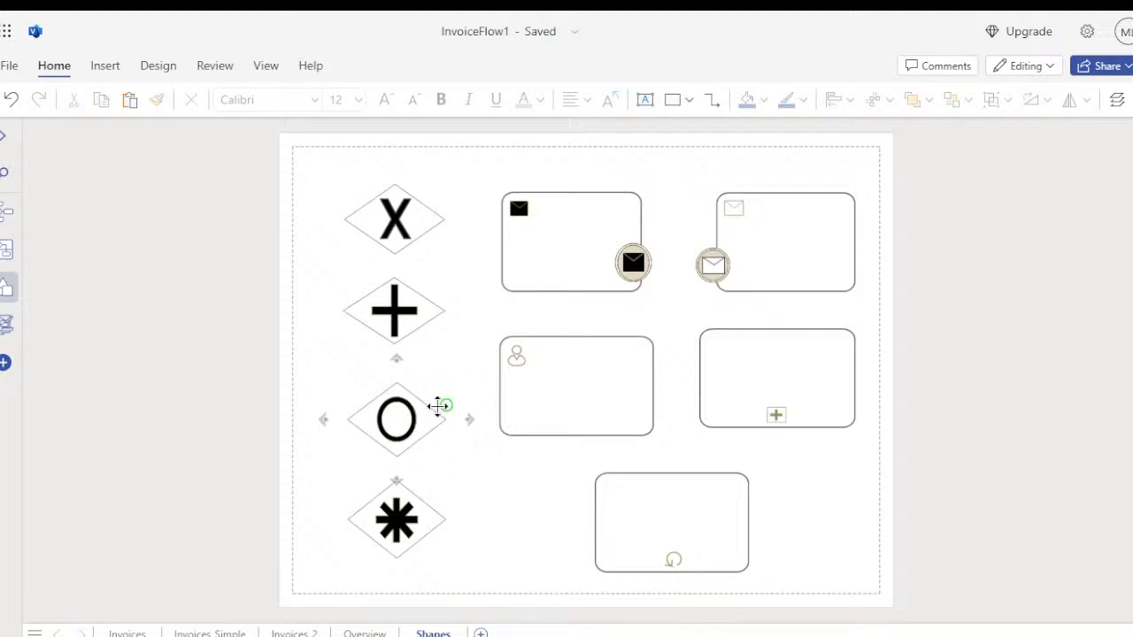
click(397, 520)
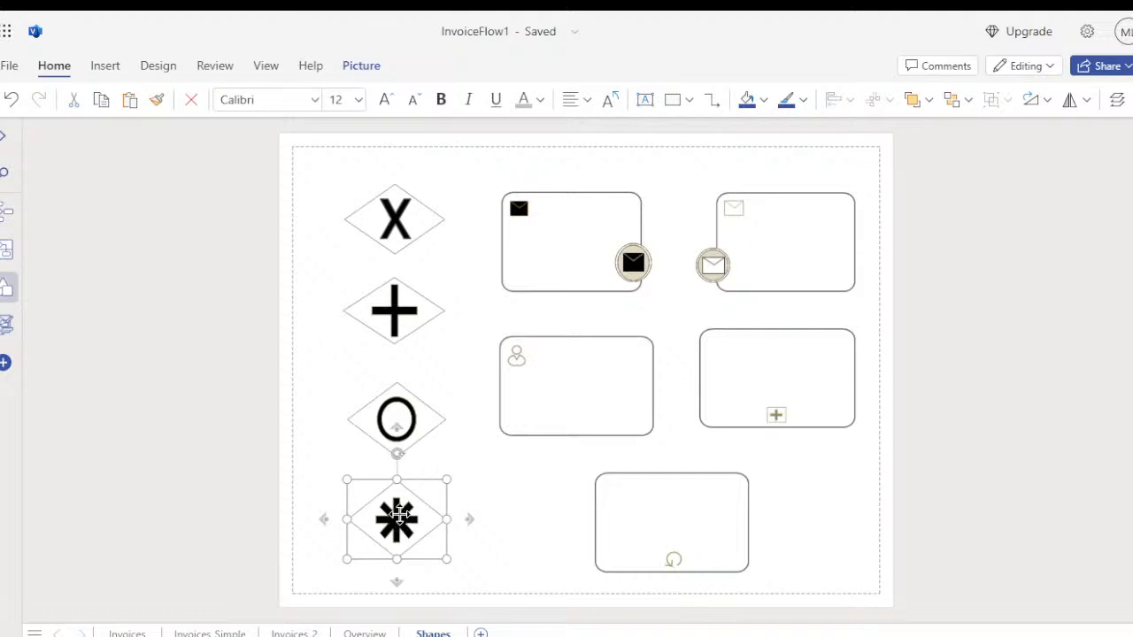
click(503, 494)
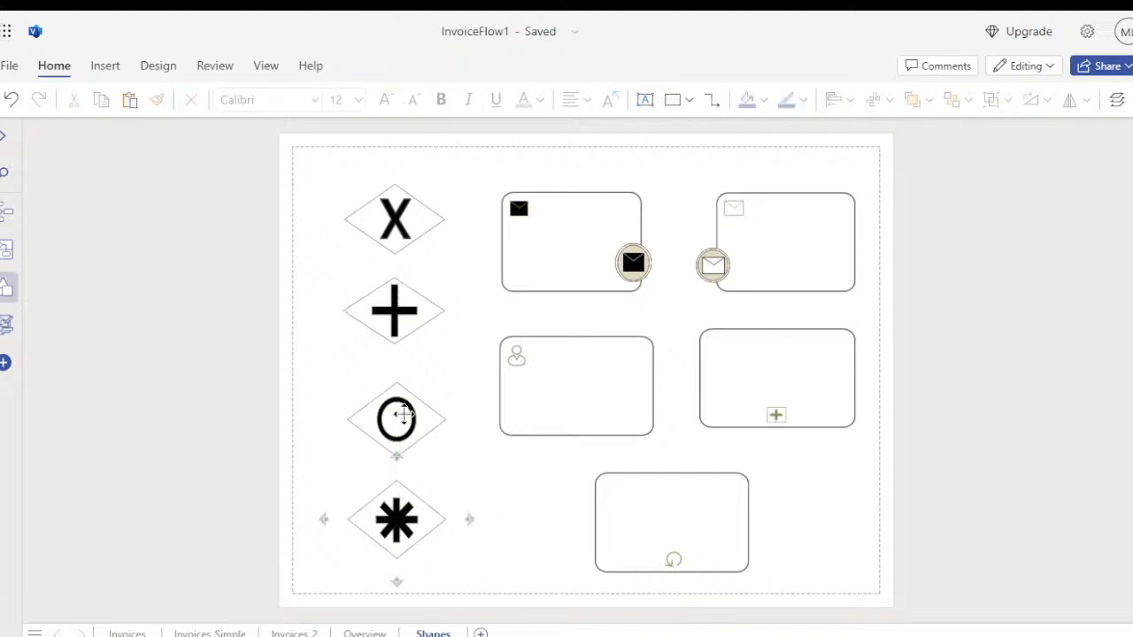
click(221, 632)
scroll(461, 370, down, 3)
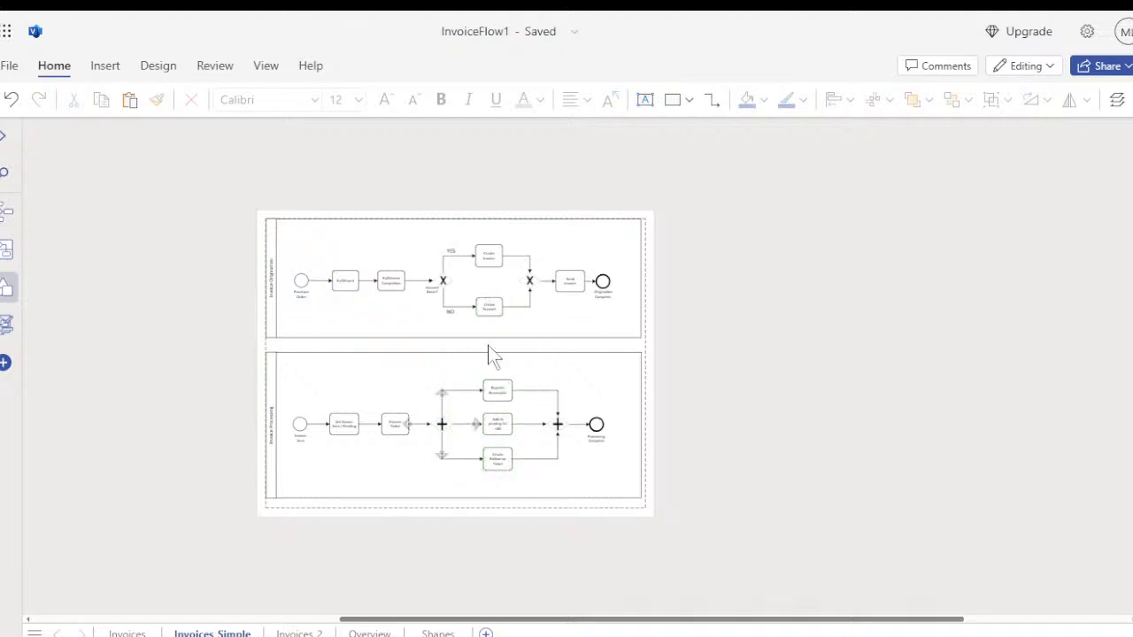
- On the Shapes page, add an arrow connector from the filled envelope event to the outlined envelope event
click(437, 634)
scroll(691, 326, up, 2)
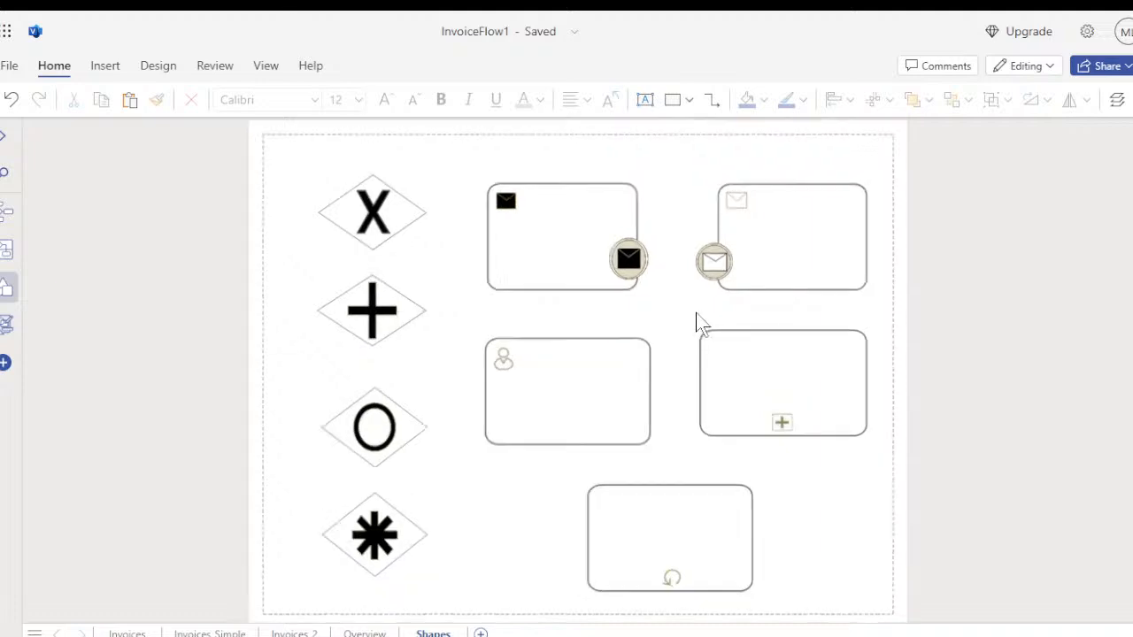
scroll(671, 323, up, 2)
scroll(653, 333, down, 2)
scroll(653, 333, up, 2)
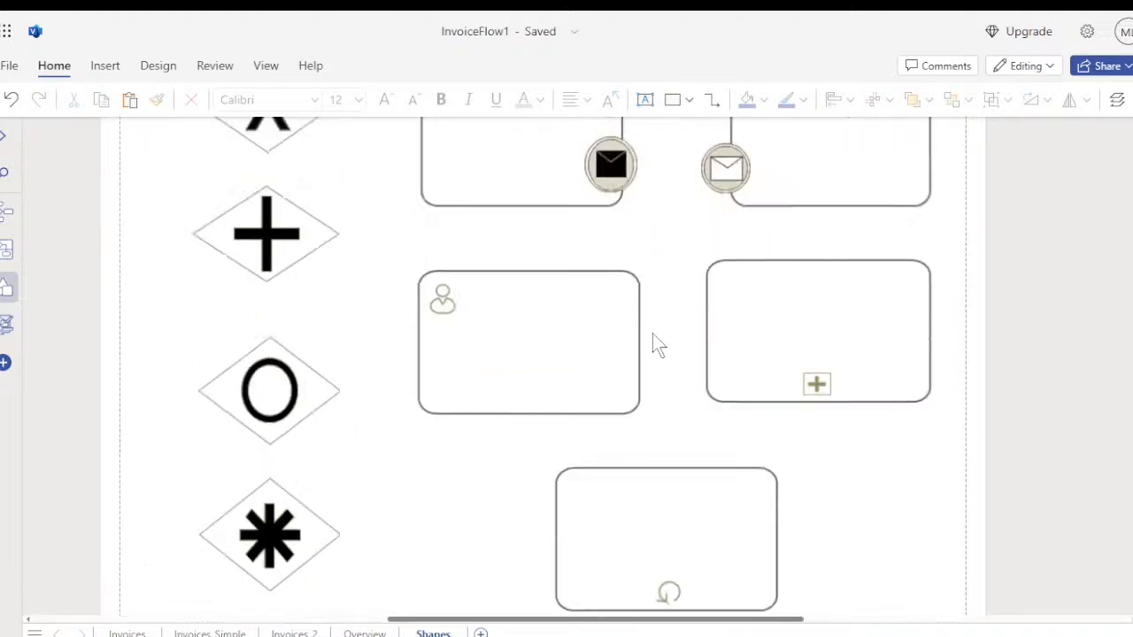
scroll(652, 334, up, 1)
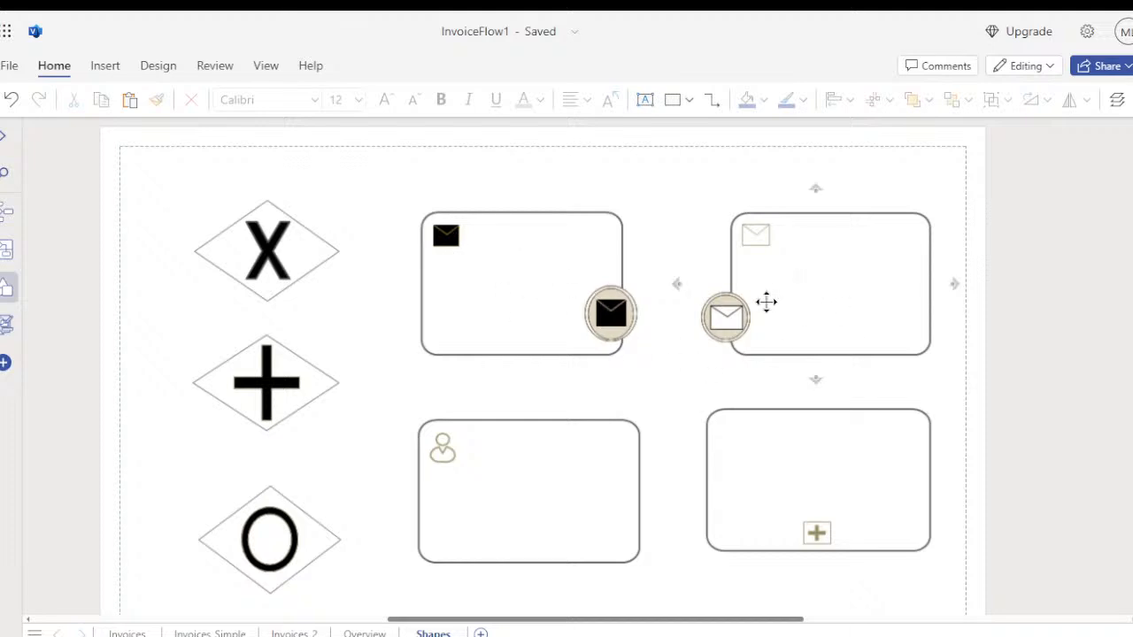
drag(638, 278, 663, 313)
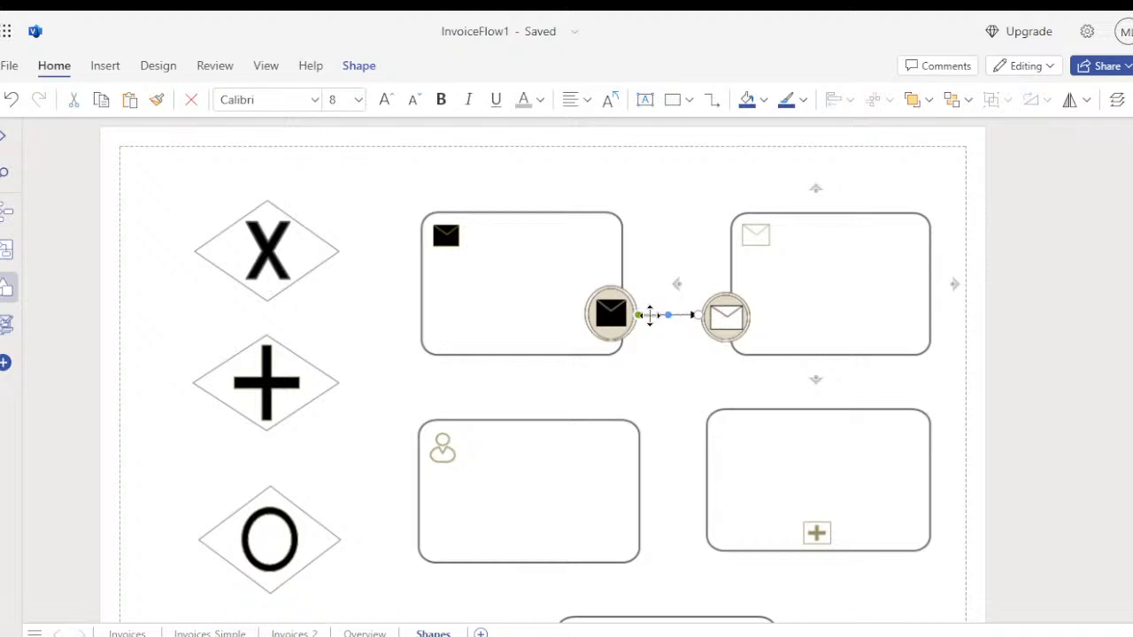
- Give the connector between the two envelope events a dashed line style and close its format options
right_click(655, 326)
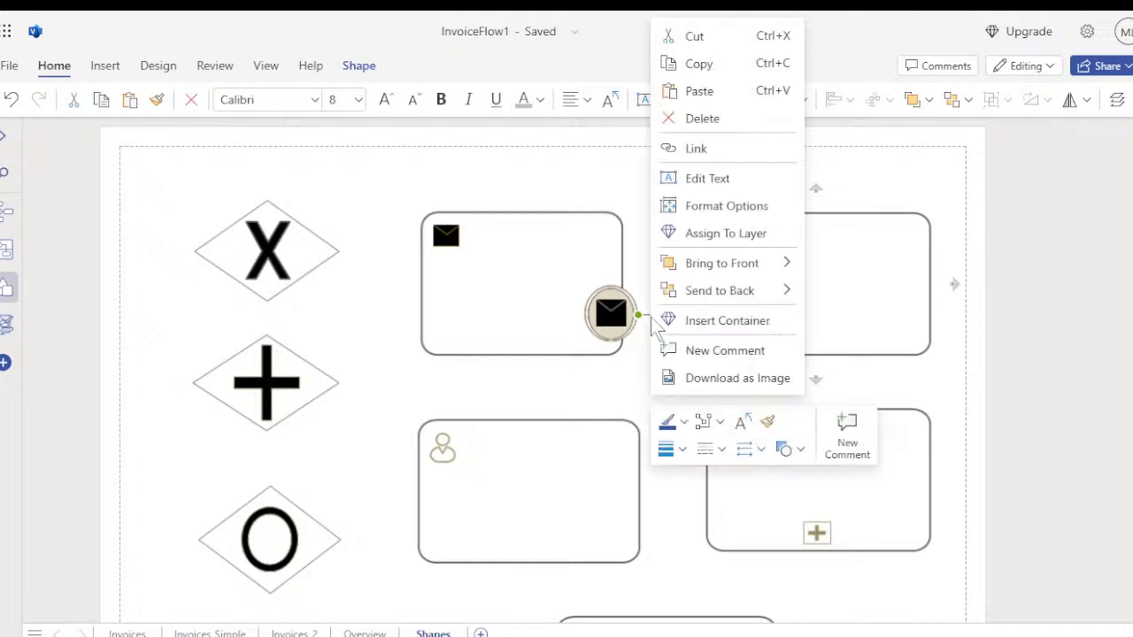
click(725, 208)
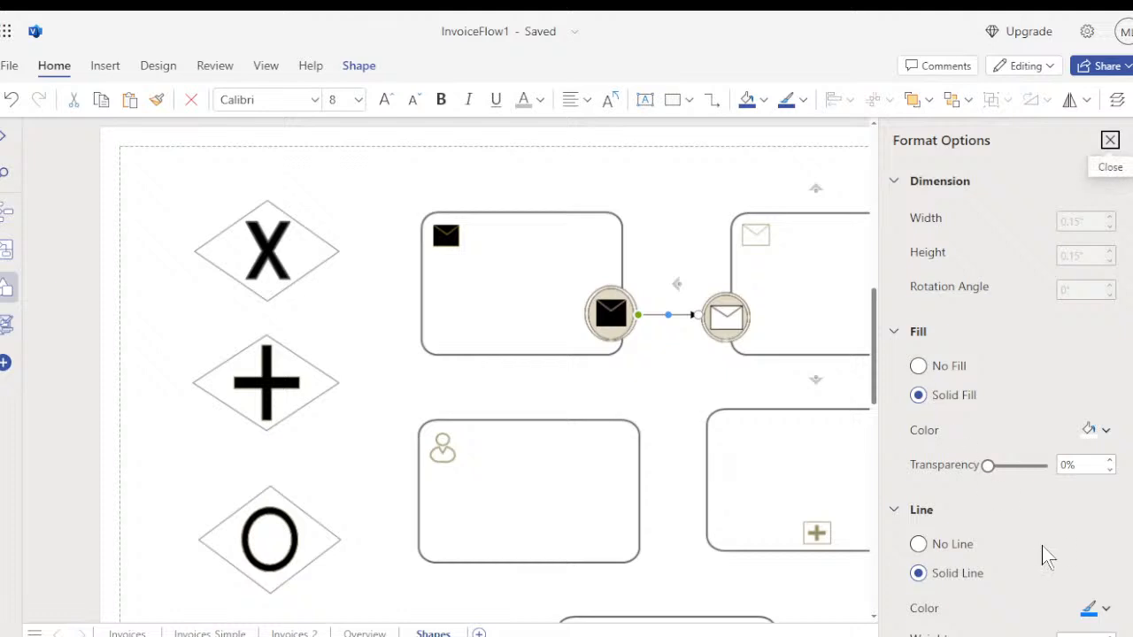
scroll(1038, 542, down, 1)
click(1085, 595)
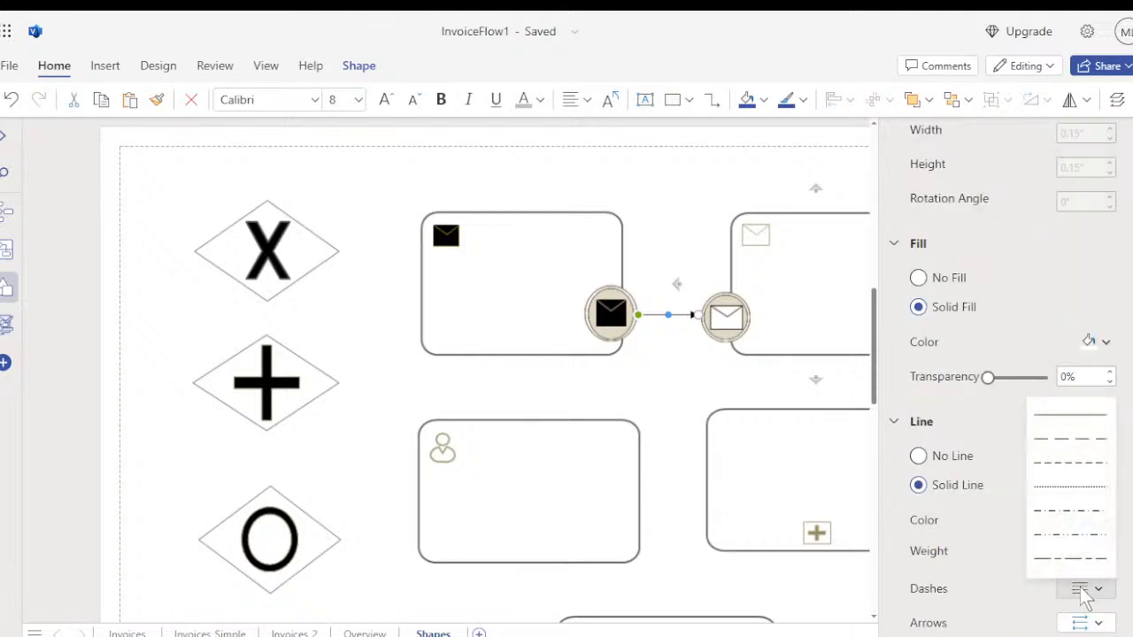
click(1067, 470)
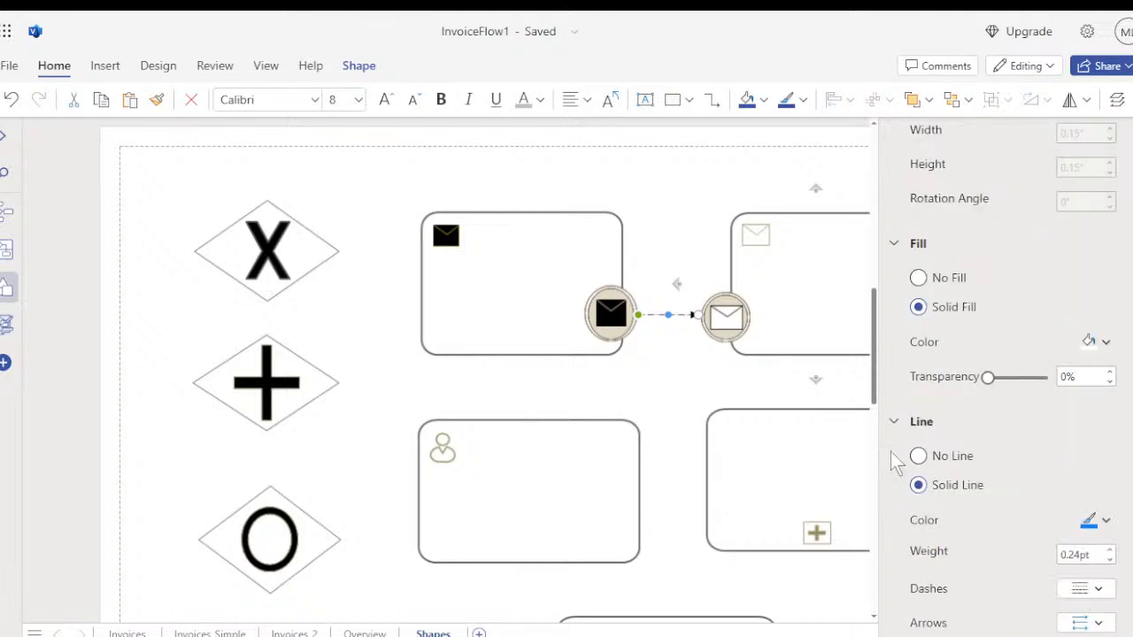
click(667, 381)
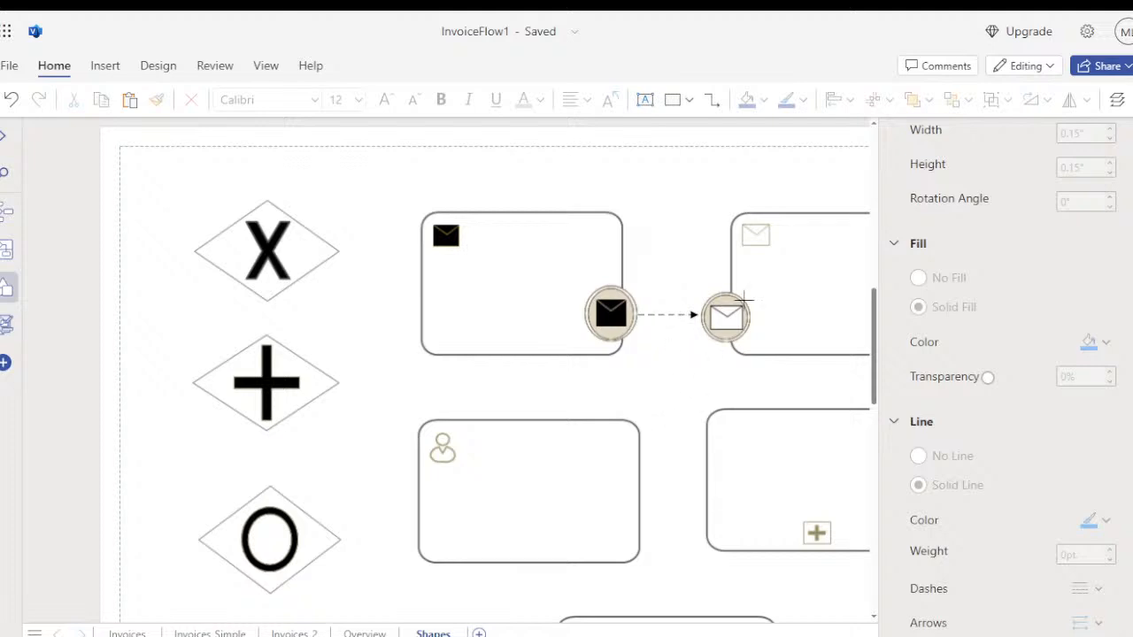
scroll(963, 315, up, 2)
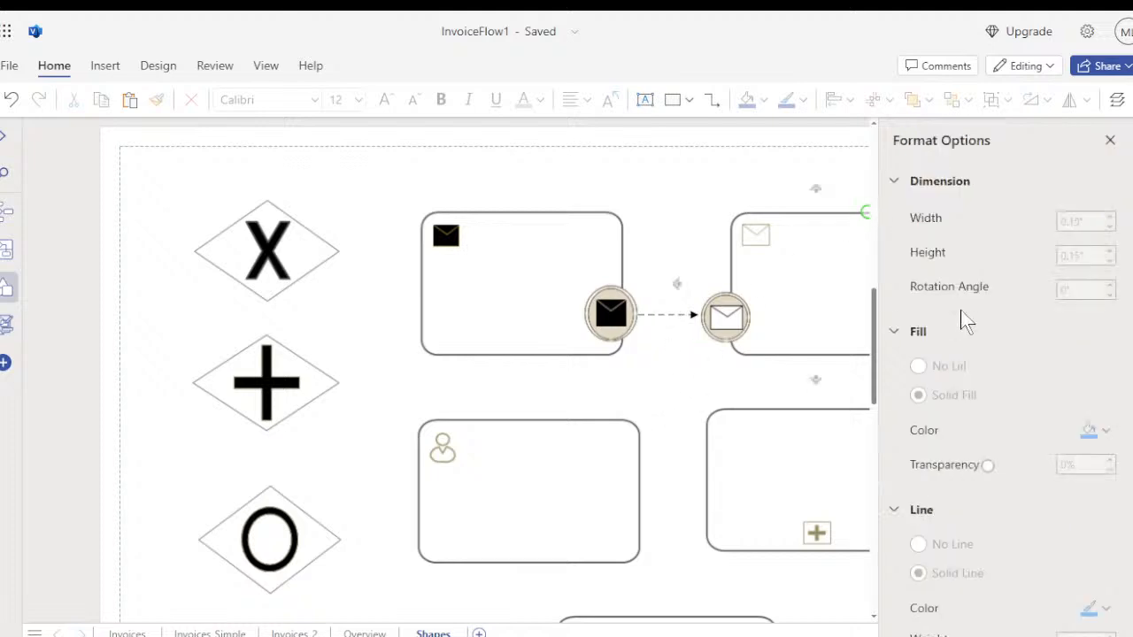
click(1112, 133)
- Reposition the task shape with the person icon so it lines up with the plus-marked subprocess beside it
scroll(660, 383, down, 1)
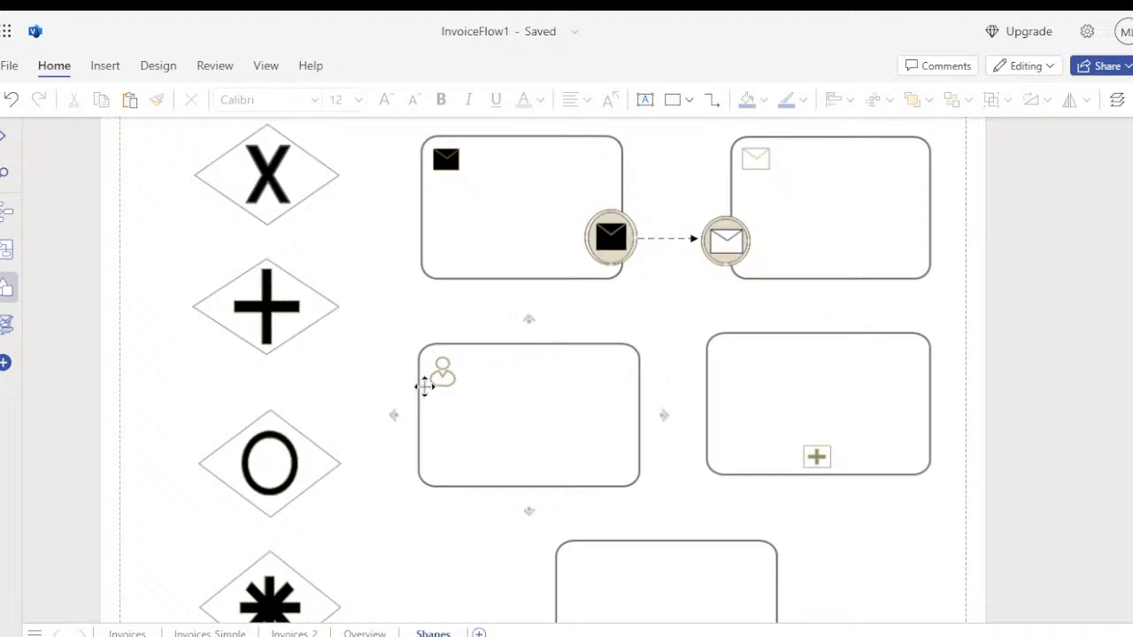
click(466, 376)
click(440, 370)
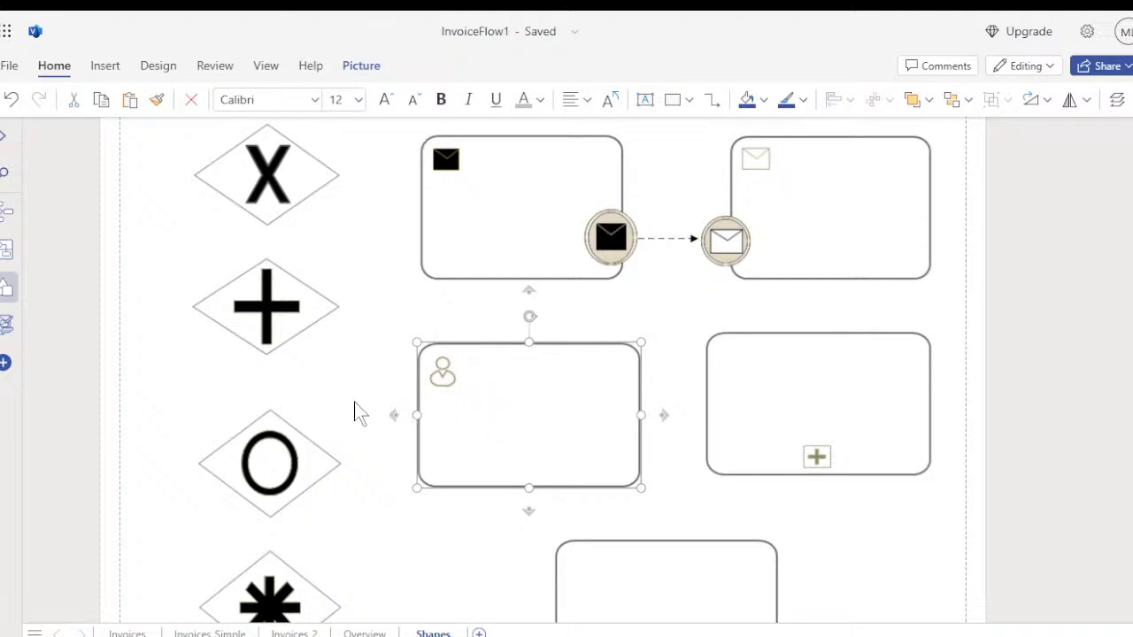
click(306, 320)
drag(458, 393, 513, 344)
click(491, 518)
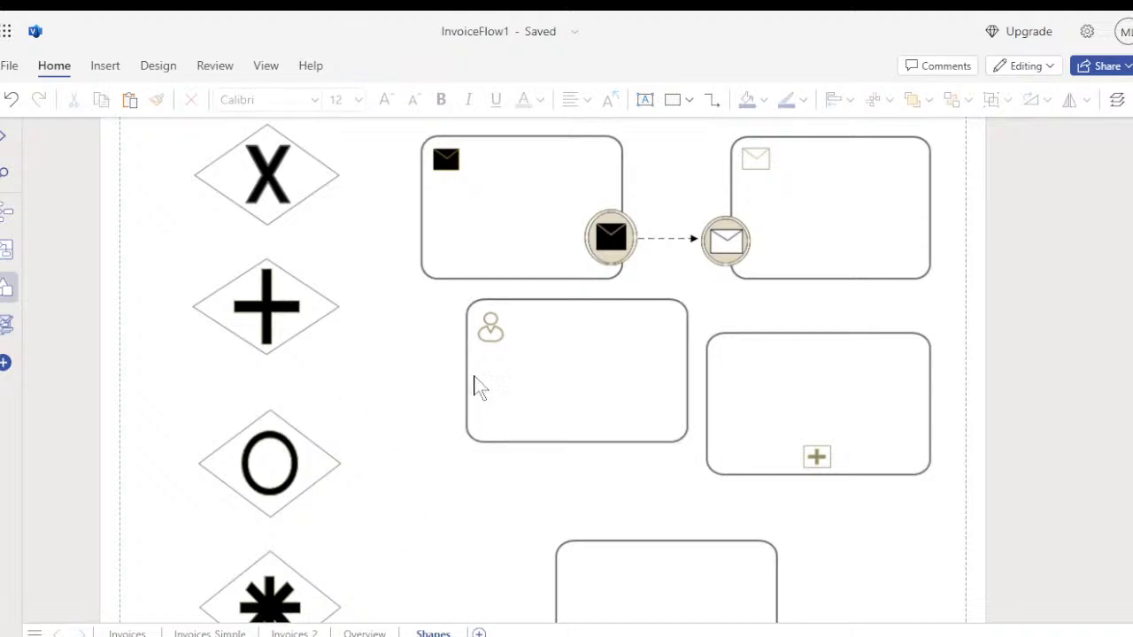
drag(563, 386, 539, 406)
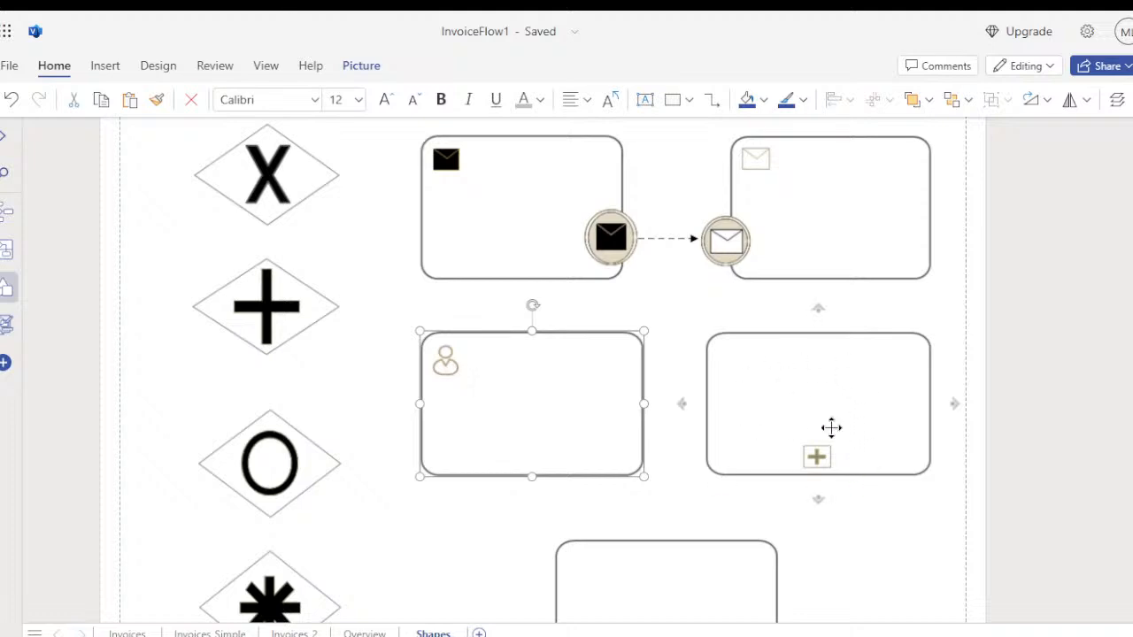
- Move the task shape with the loop icon slightly up and to the left, beneath the other two tasks
click(812, 390)
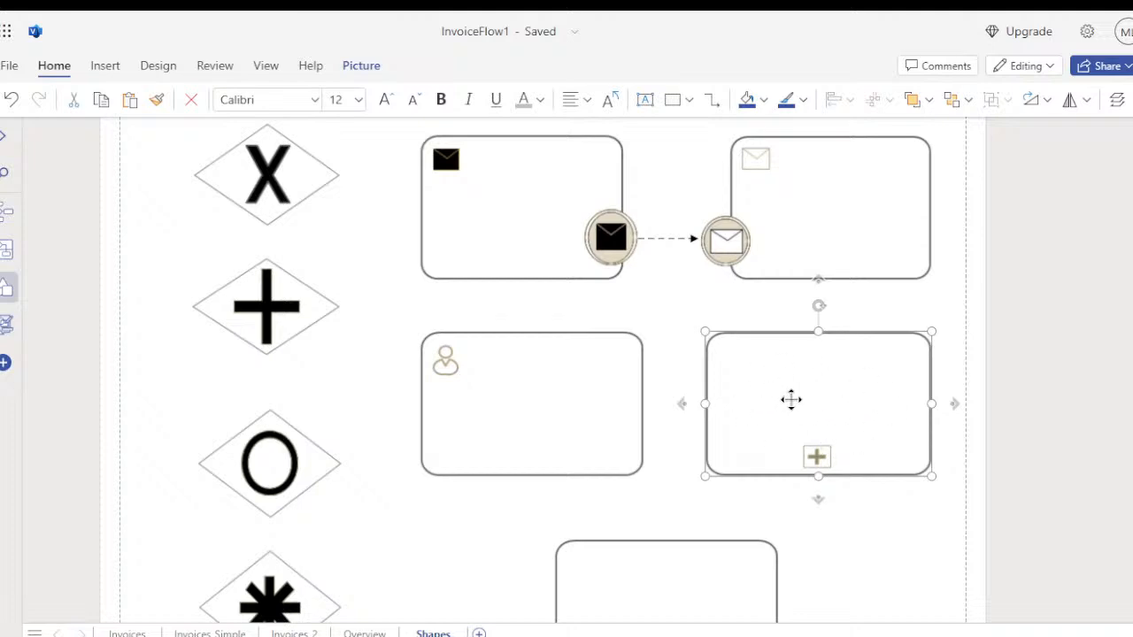
scroll(865, 517, down, 2)
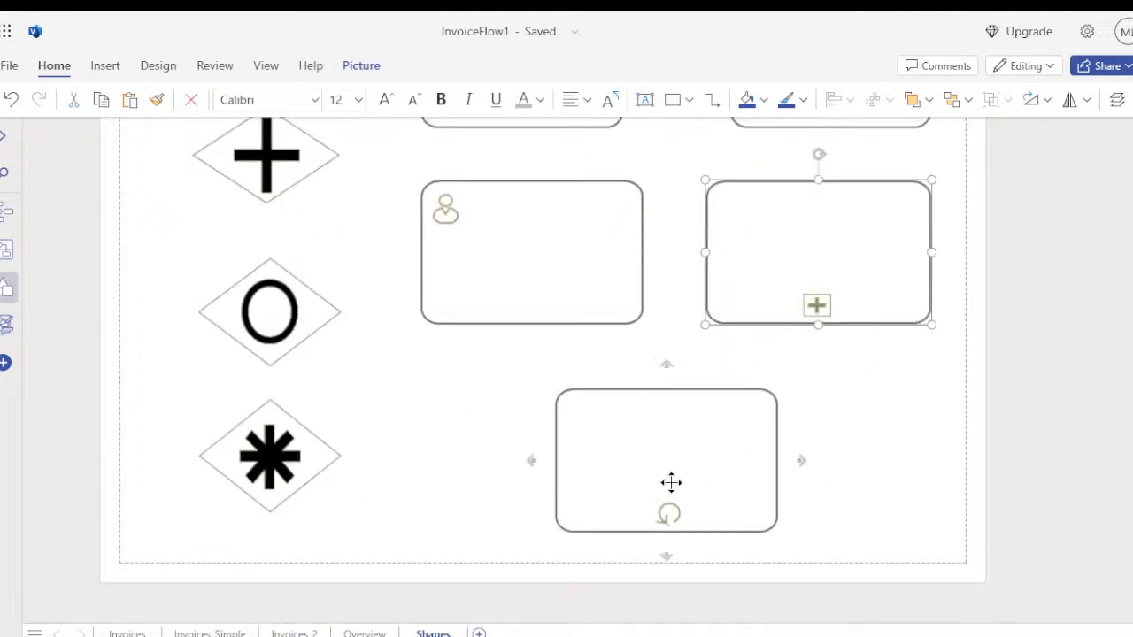
drag(650, 446, 611, 425)
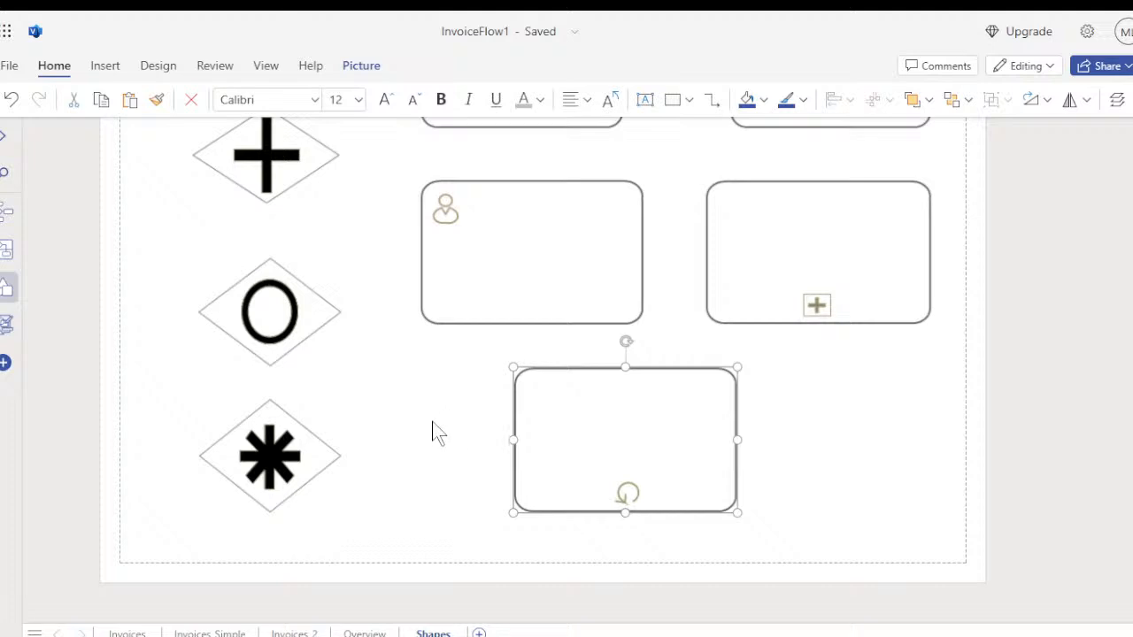
click(362, 381)
- Review the whole Shapes page and compare the diagrams on the Invoices, Invoices Simple, Overview and Invoices 2 pages
scroll(362, 380, up, 3)
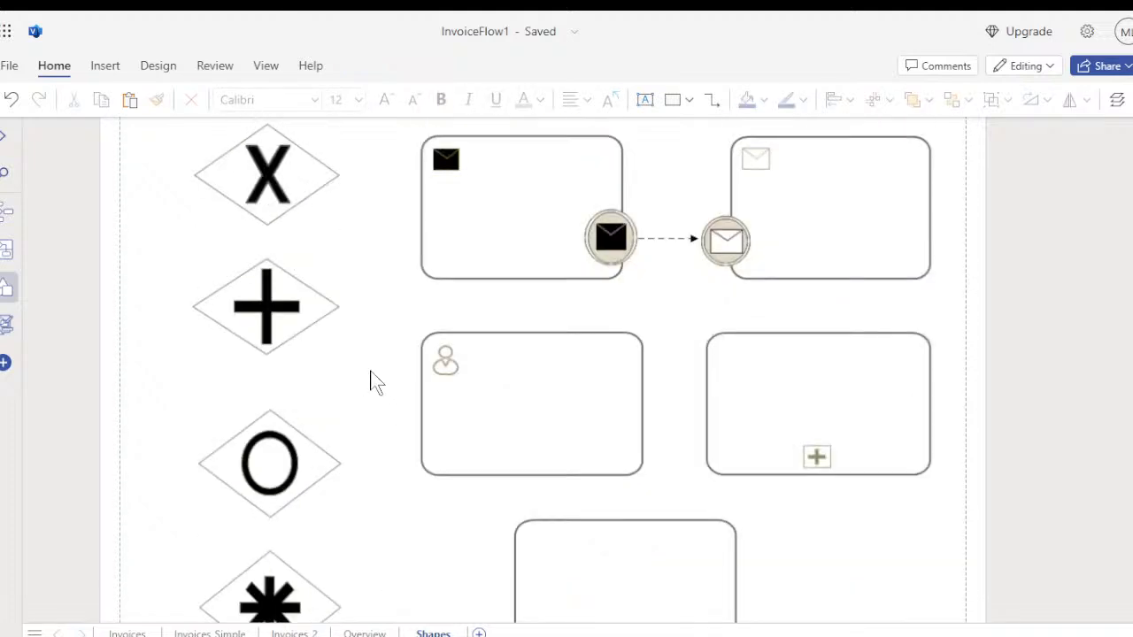
ctrl+scroll(371, 380, down, 3)
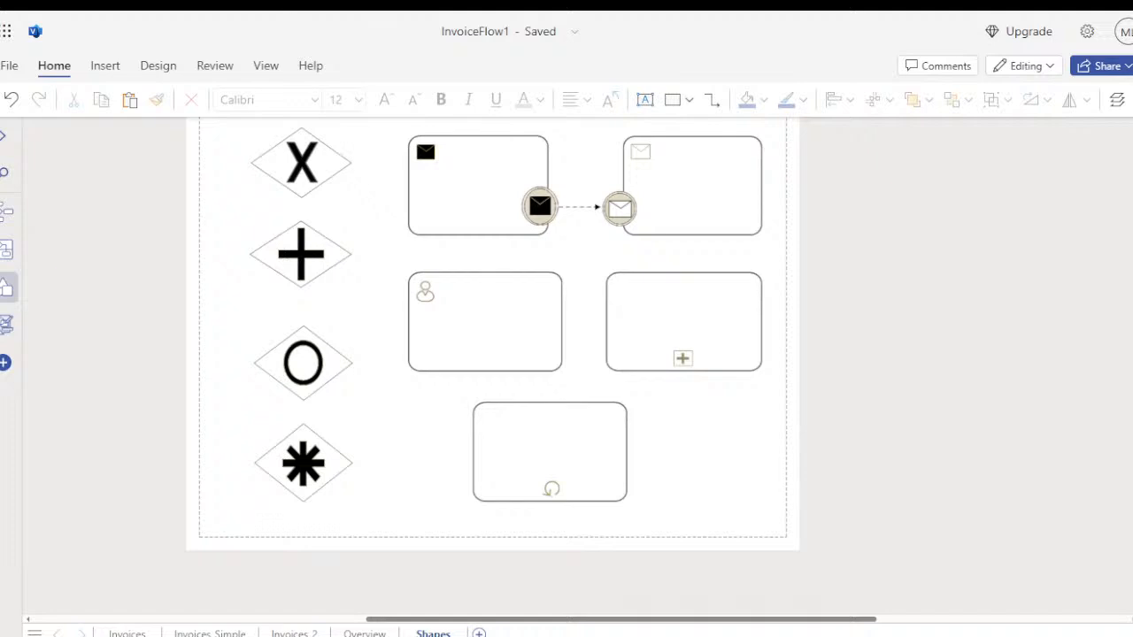
scroll(493, 348, up, 1)
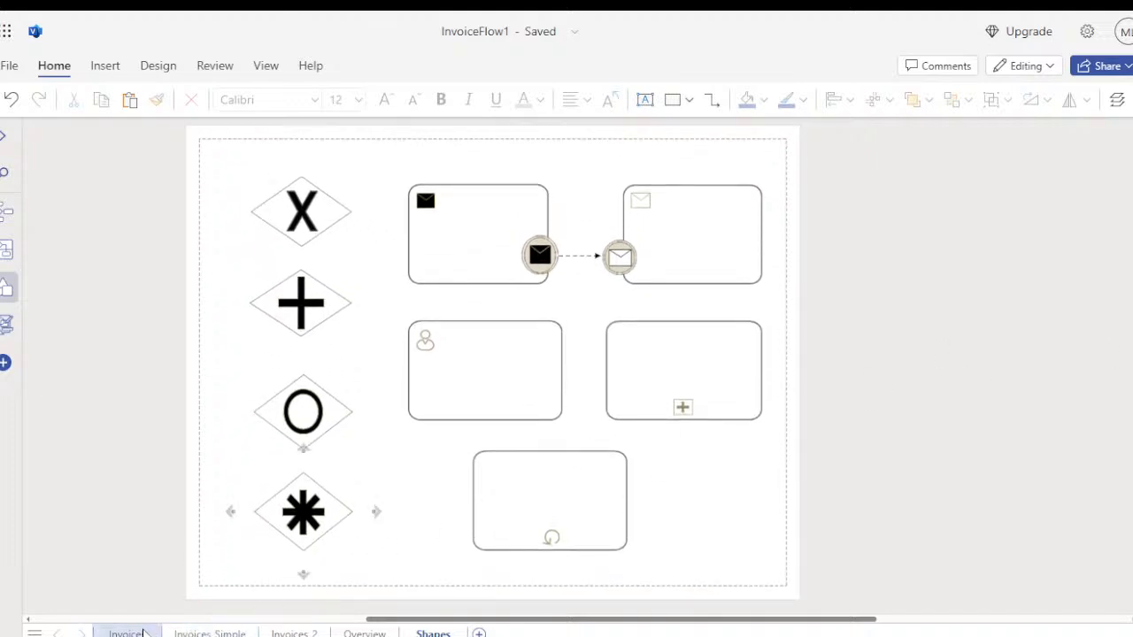
click(126, 633)
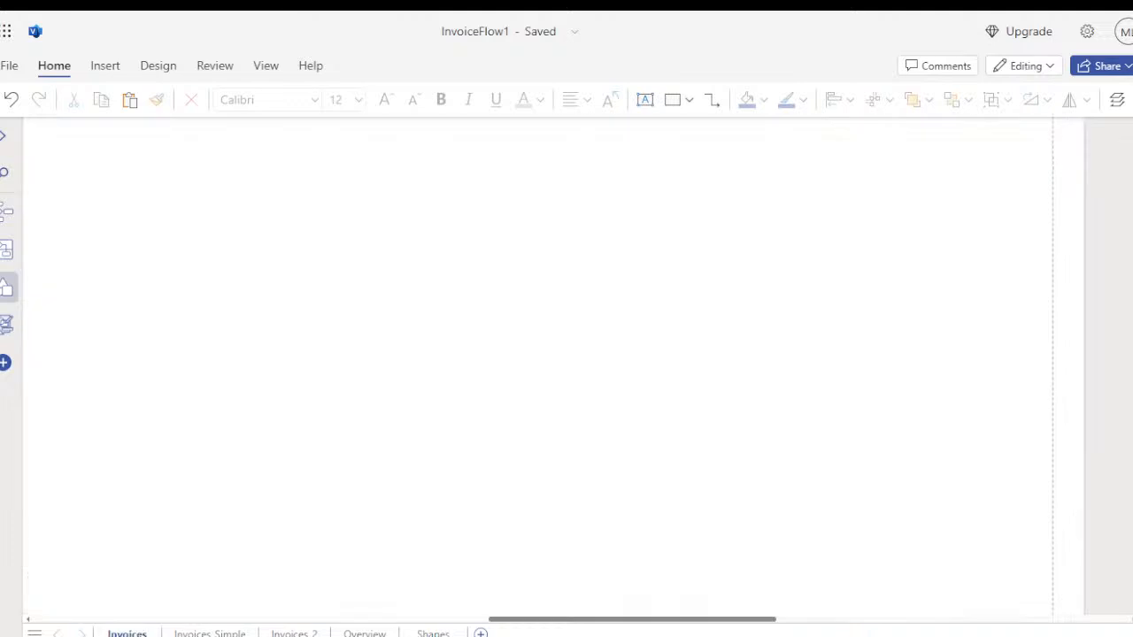
scroll(270, 495, down, 4)
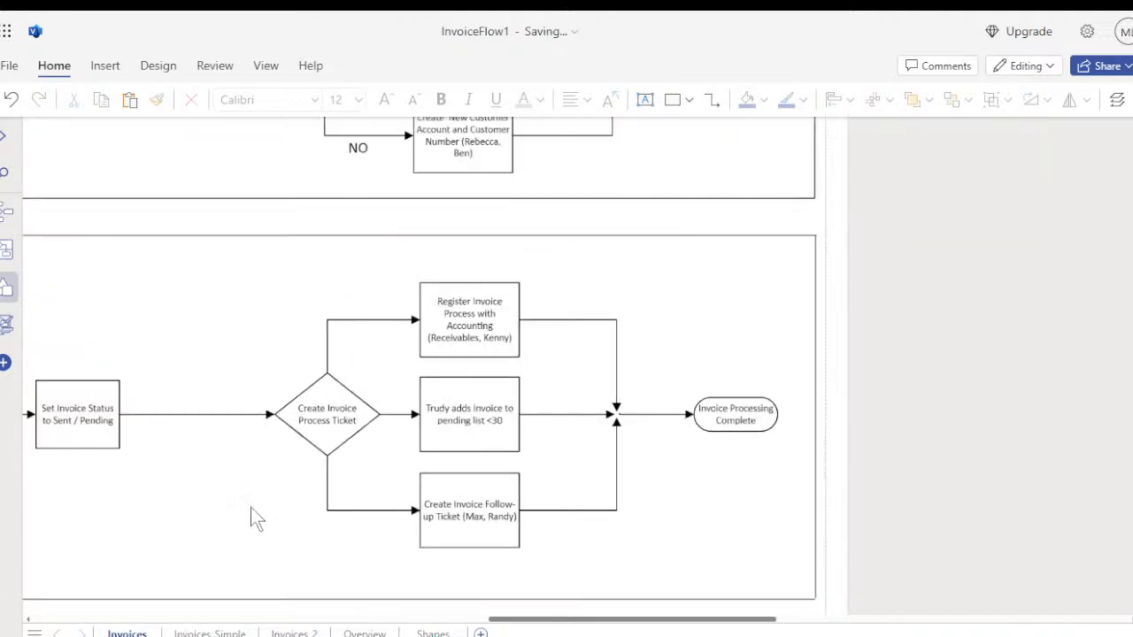
scroll(251, 507, down, 1)
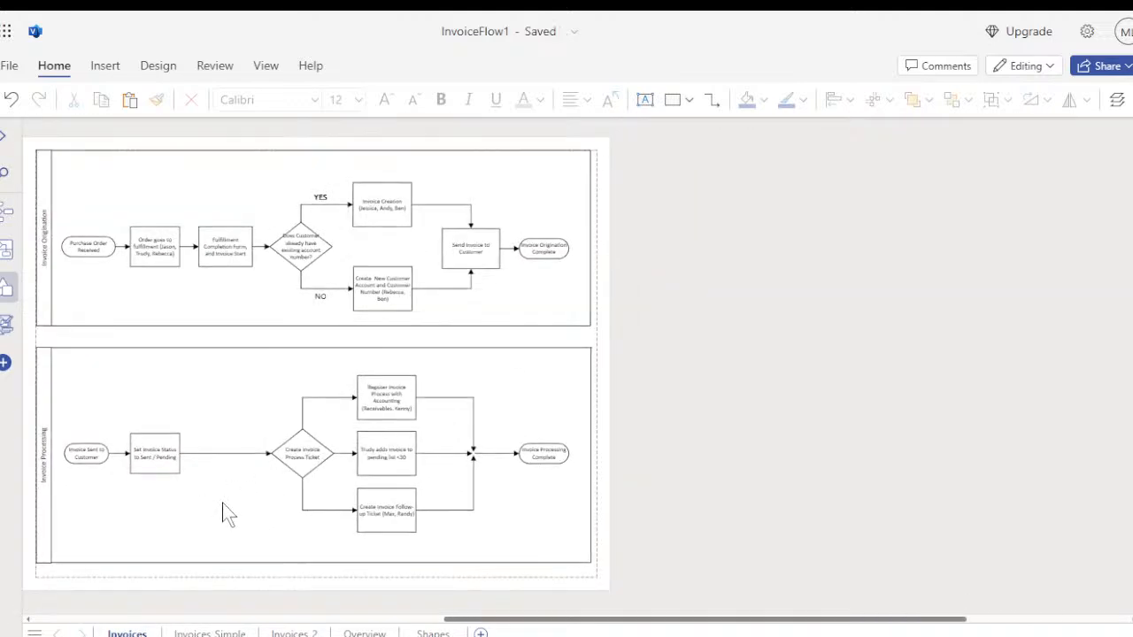
click(212, 632)
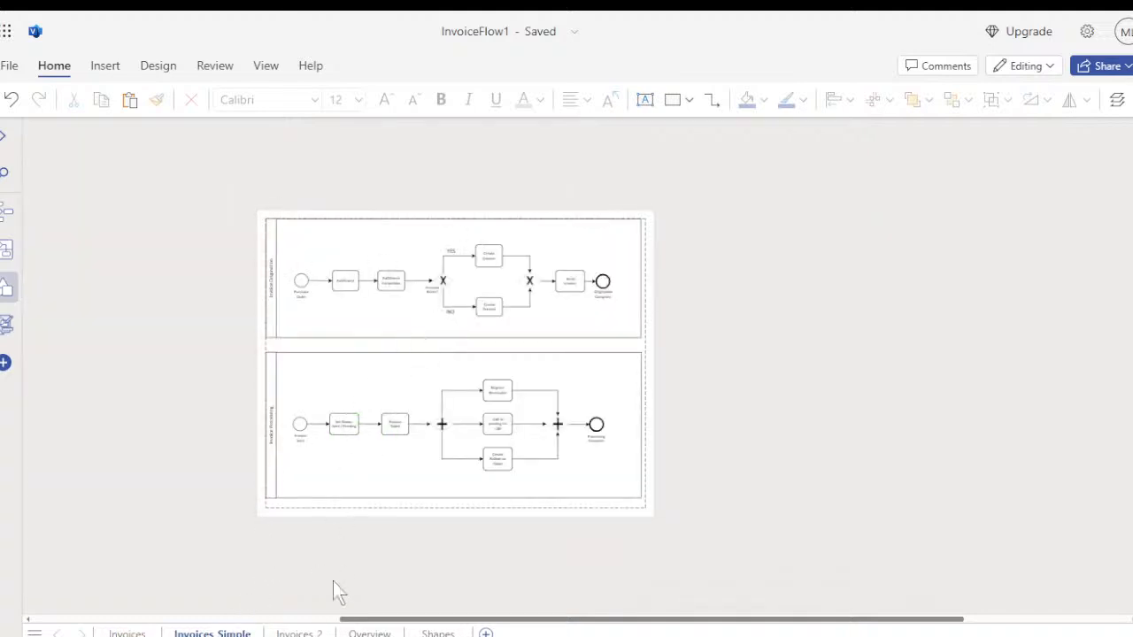
click(366, 633)
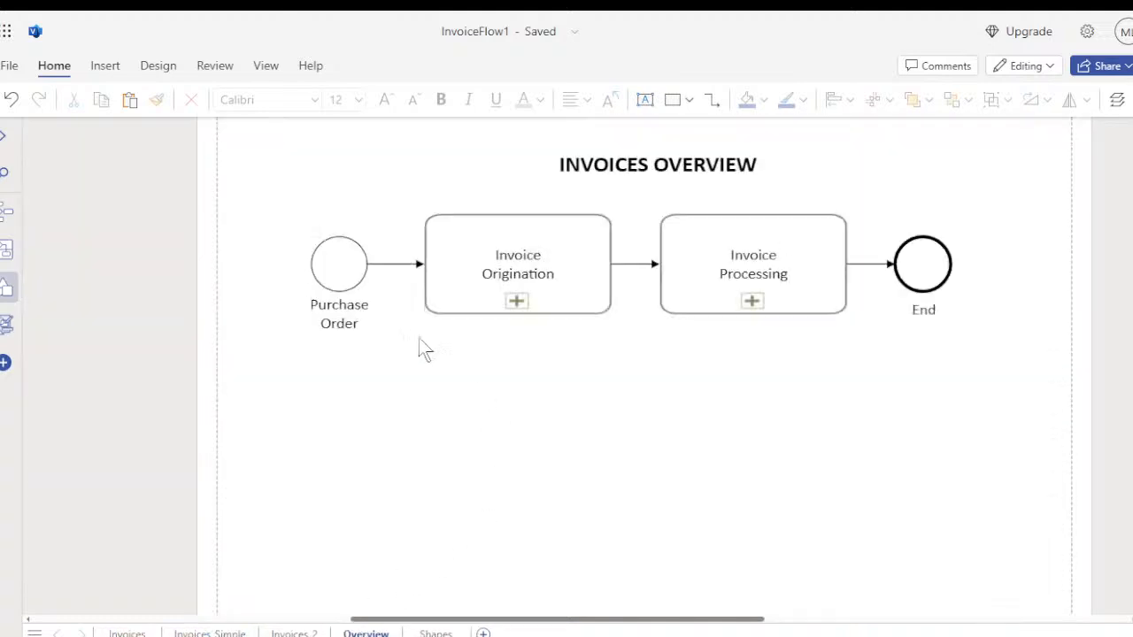
click(292, 633)
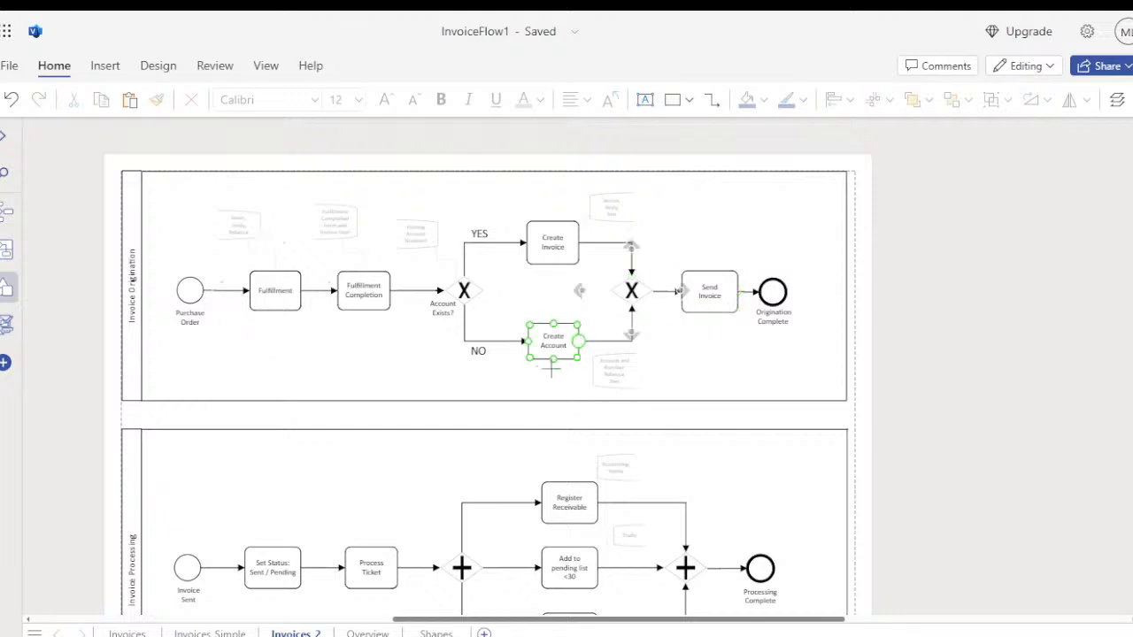
click(252, 634)
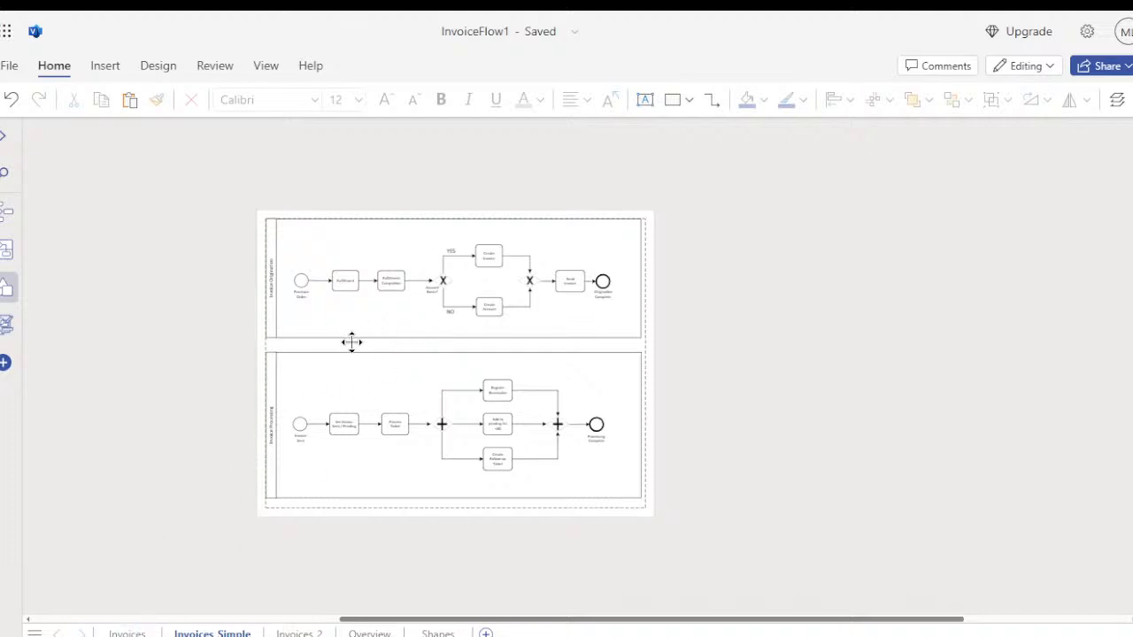
- Duplicate the Invoices page and expand the shapes library to show the available shape sets
click(126, 632)
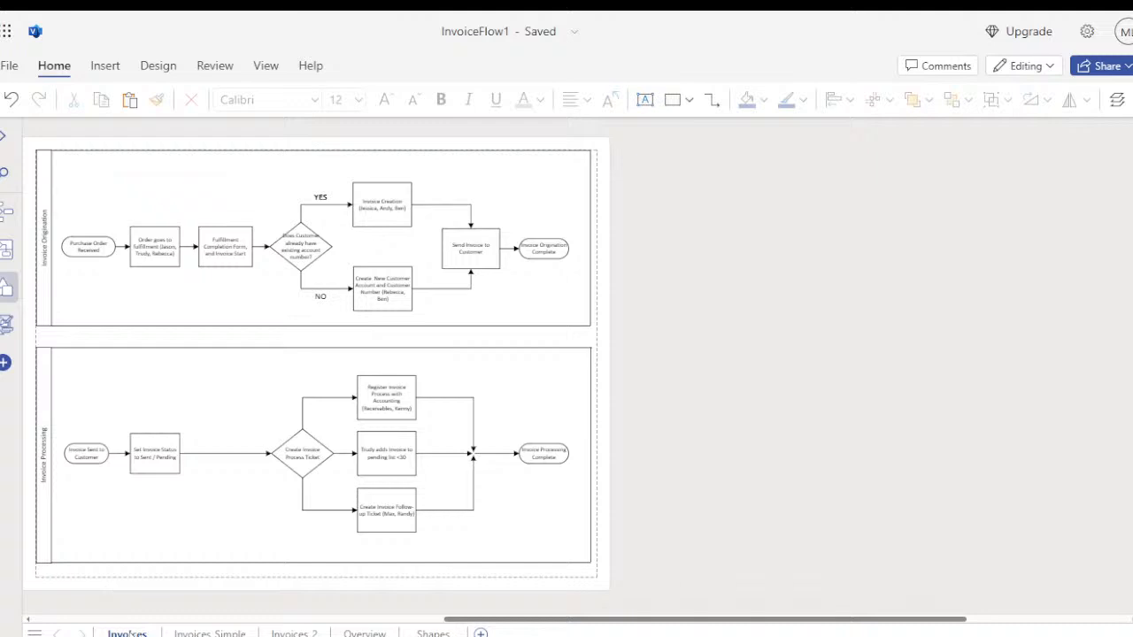
right_click(129, 631)
click(168, 561)
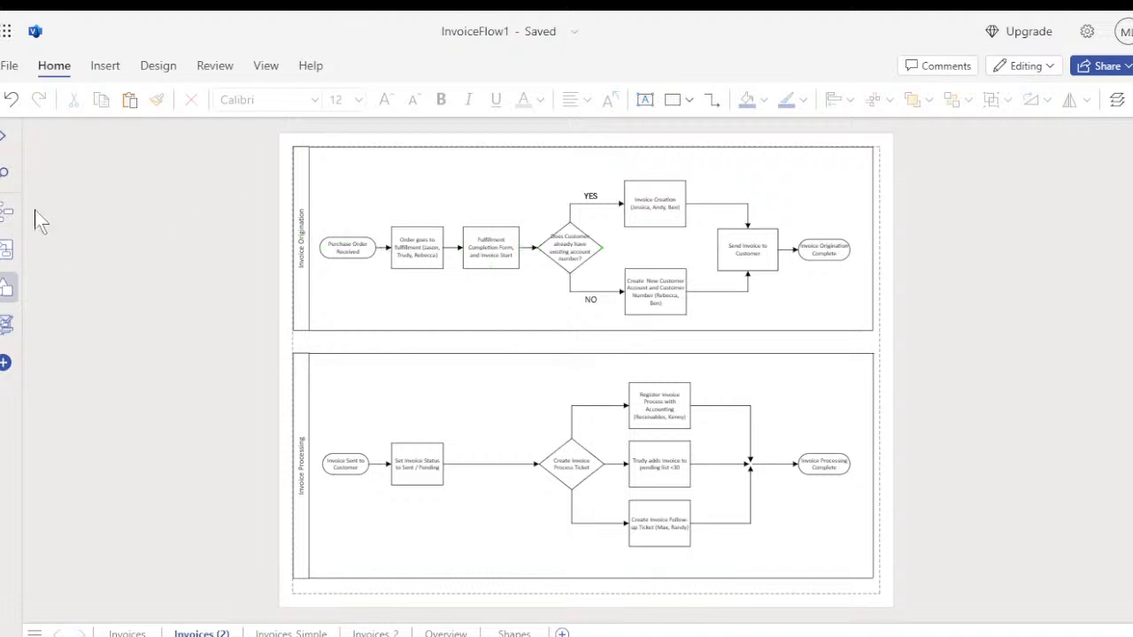
click(9, 144)
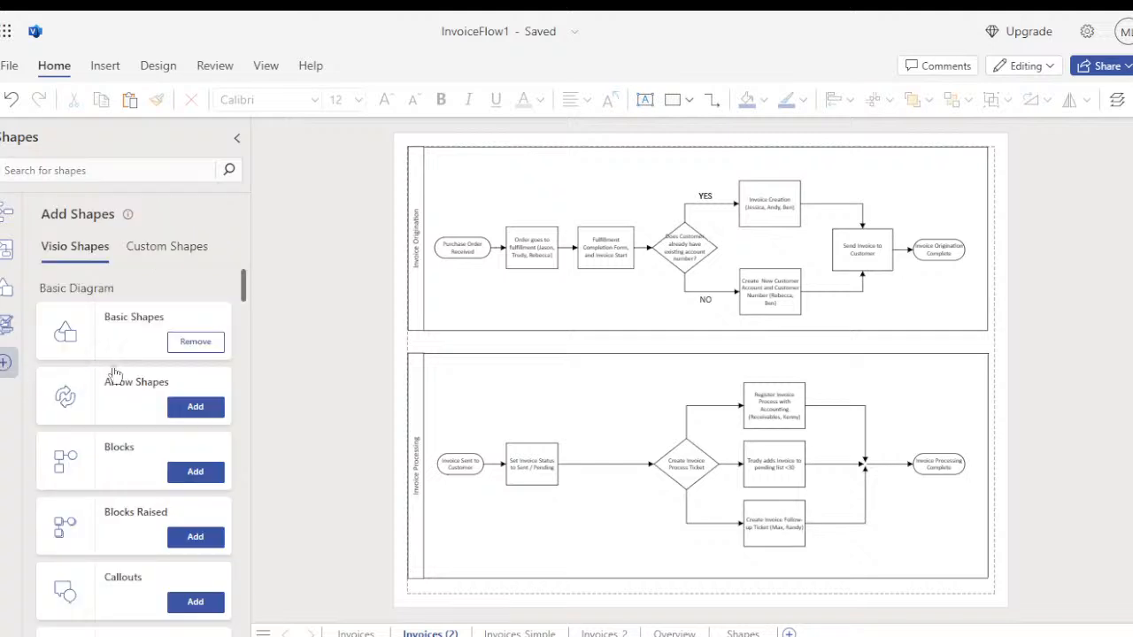
- Remove the Basic Shapes set from the shapes library and check the Basic Flowchart Shapes set
scroll(131, 372, down, 5)
scroll(128, 396, up, 5)
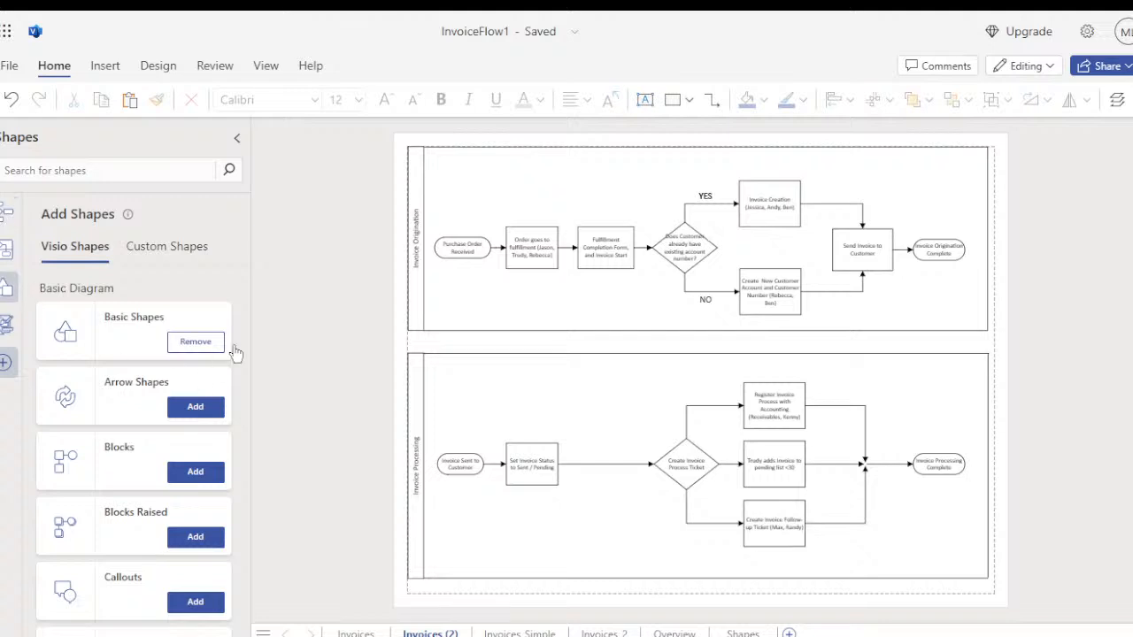
click(197, 342)
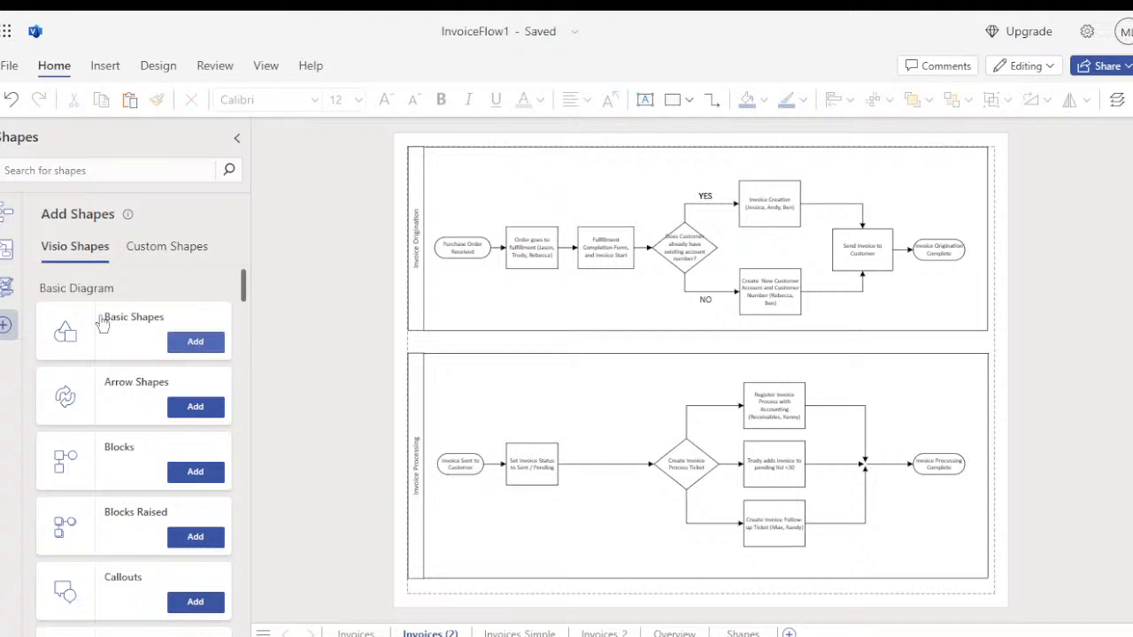
click(6, 214)
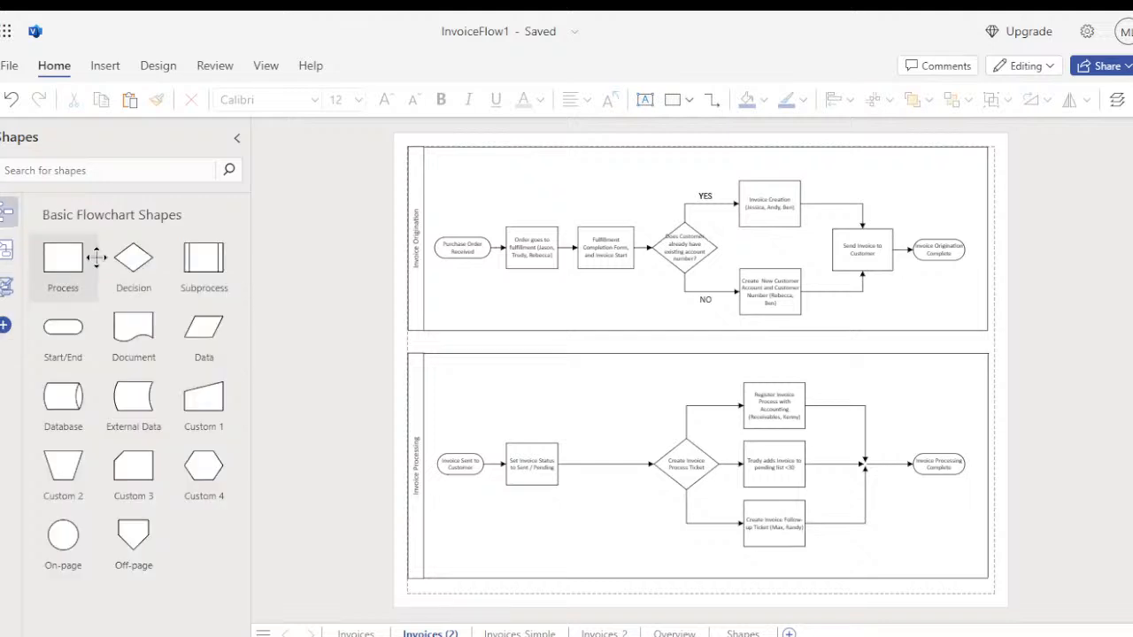
click(516, 237)
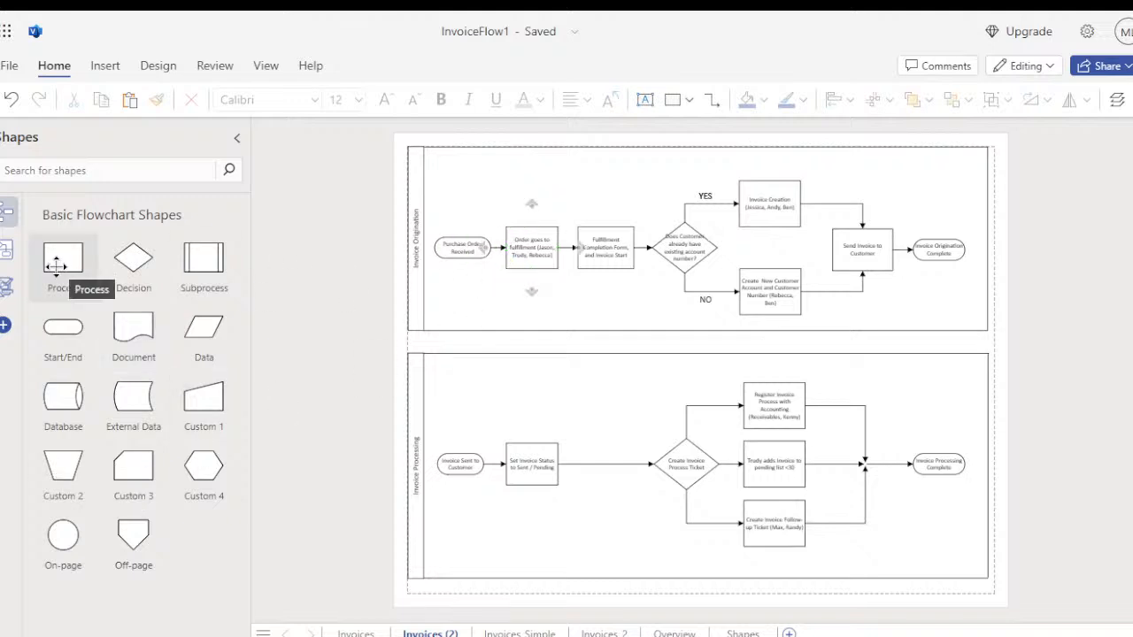
- Add the Basic Shapes set to the library and place its Rounded rectangle in the Invoice Origination lane, above Purchase Order Received
click(5, 325)
click(193, 345)
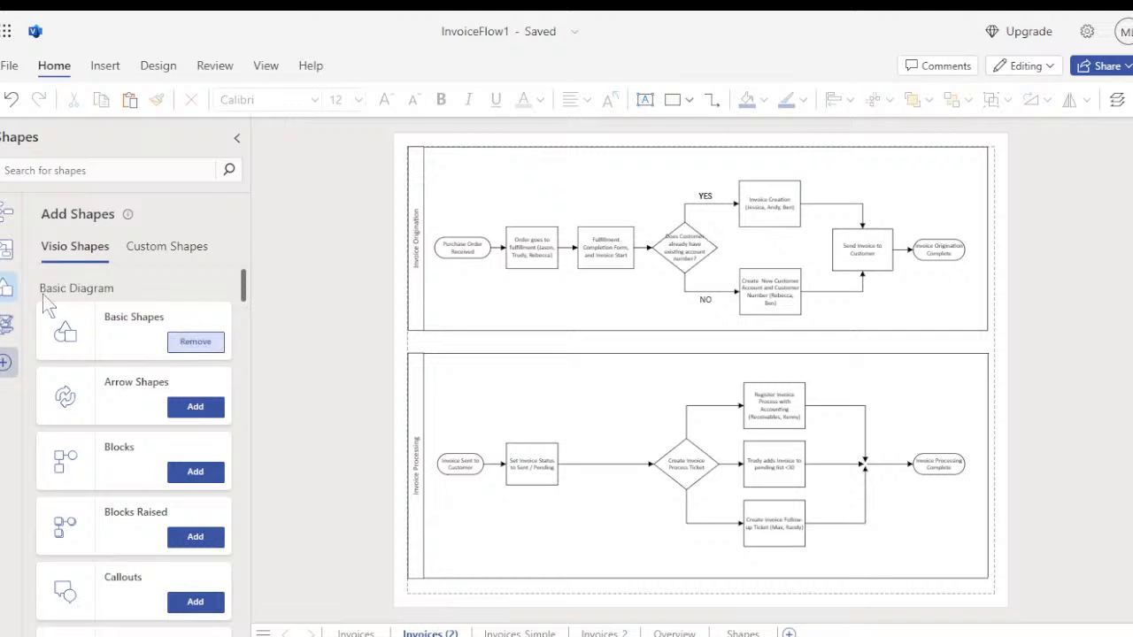
click(5, 292)
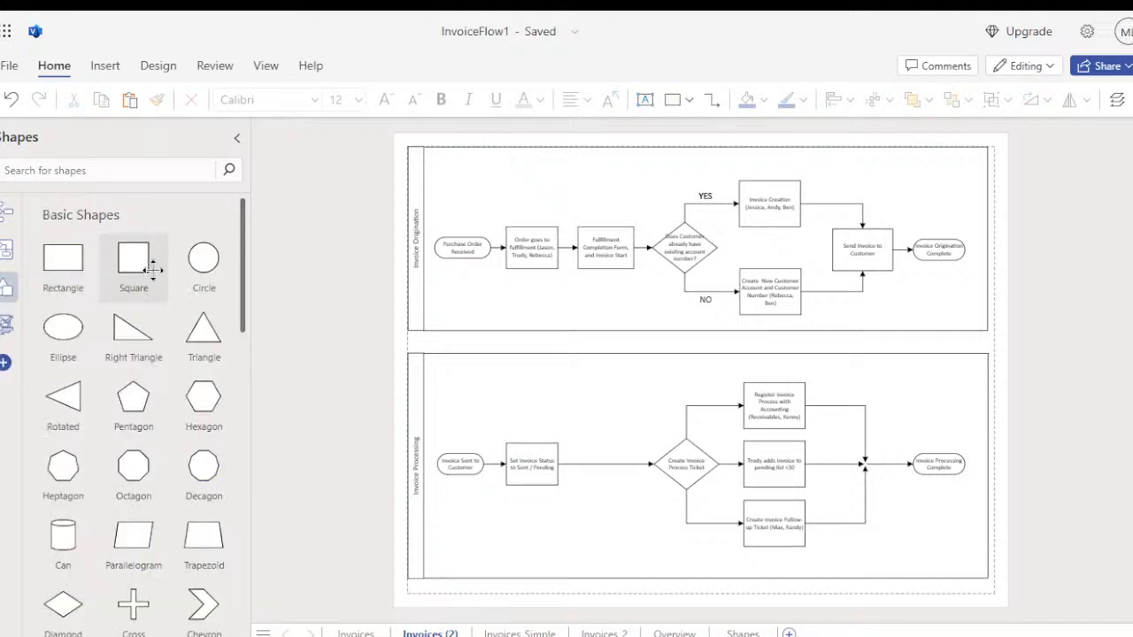
scroll(134, 377, down, 3)
scroll(135, 377, down, 4)
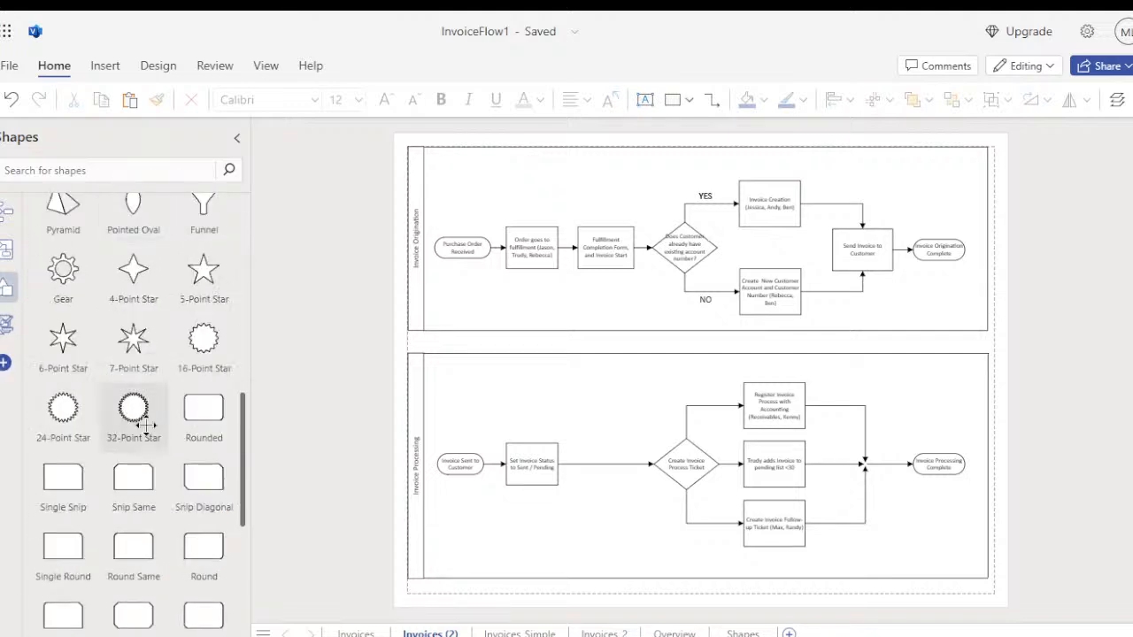
drag(213, 417, 496, 188)
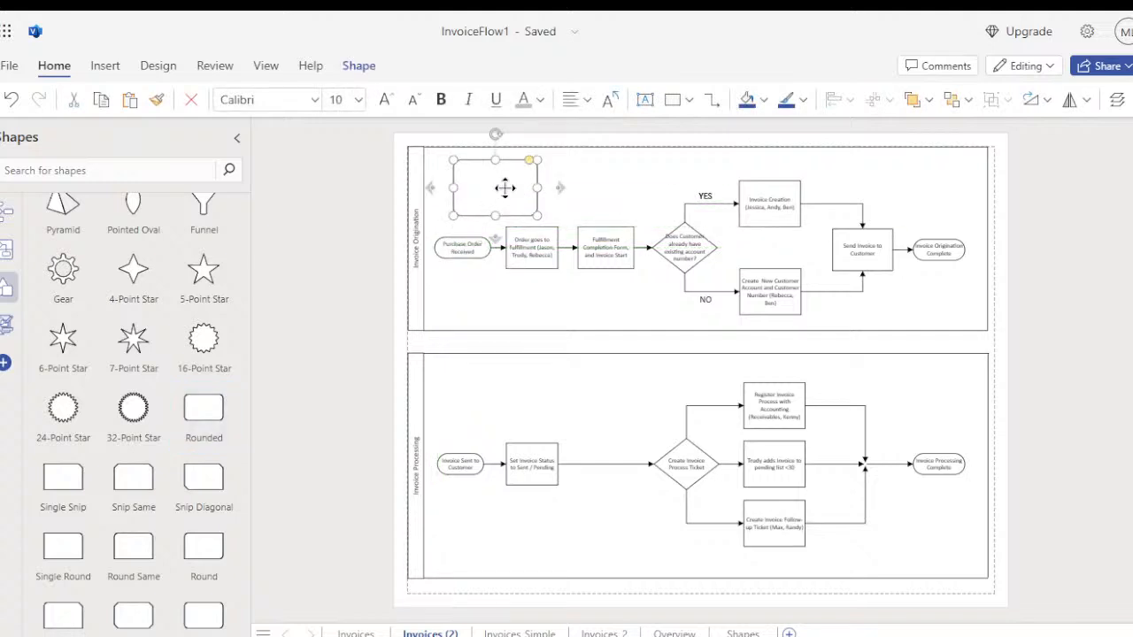
- Change the Order goes to fulfillment box into a rounded rectangle
right_click(532, 250)
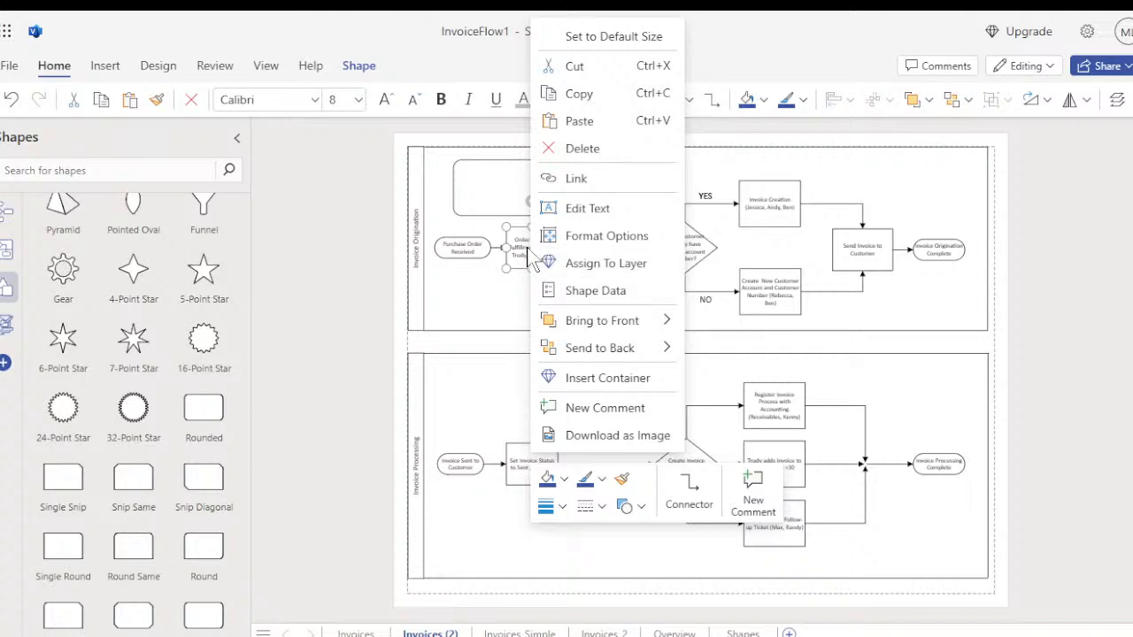
click(639, 508)
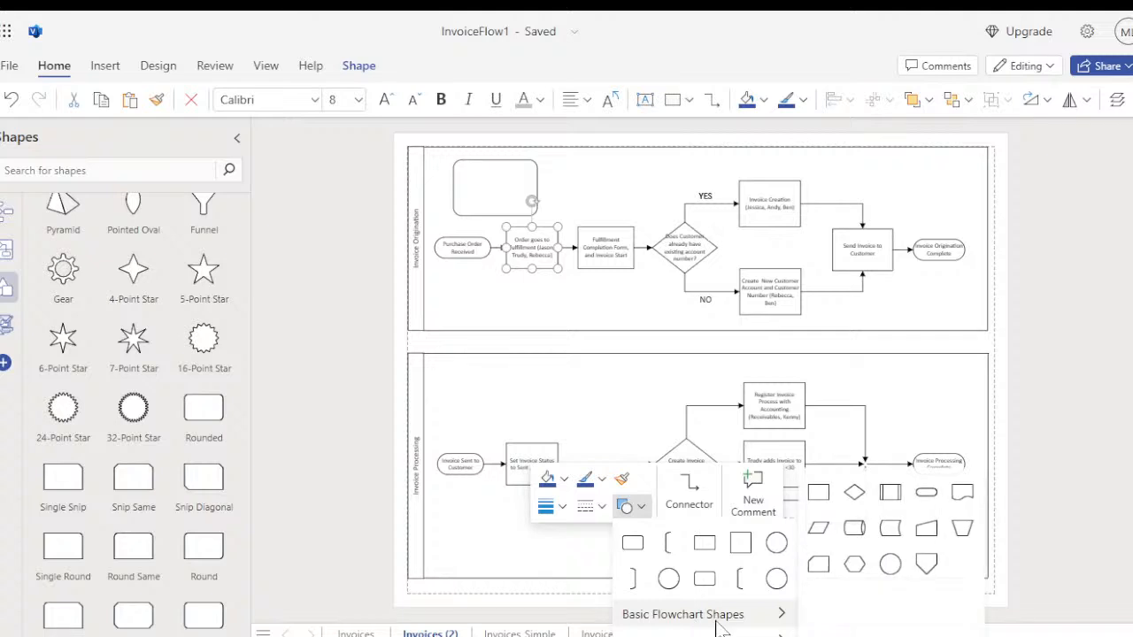
mouse_move(754, 630)
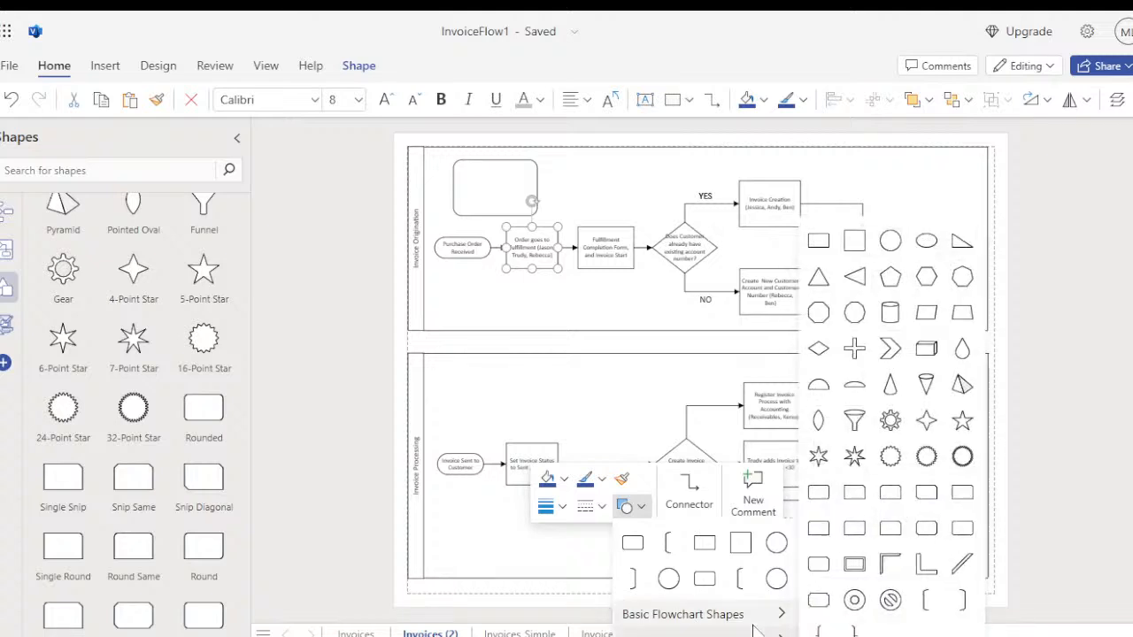
click(632, 544)
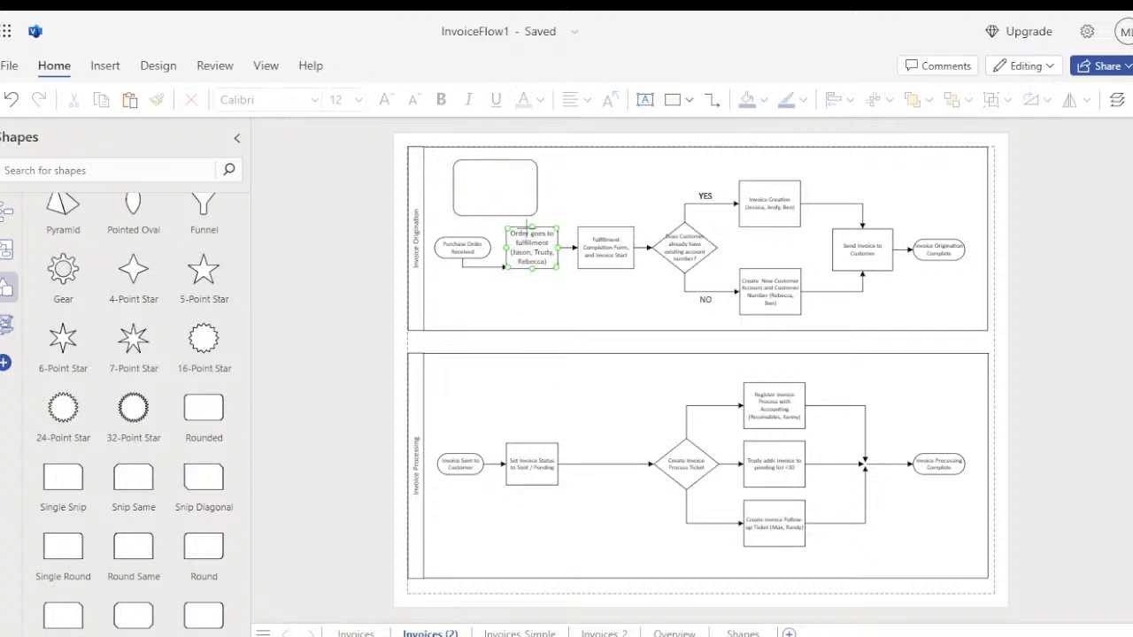
- Shrink the blank rounded rectangle above Purchase Order Received to roughly the size of the task boxes
click(512, 181)
drag(535, 213, 507, 195)
click(561, 207)
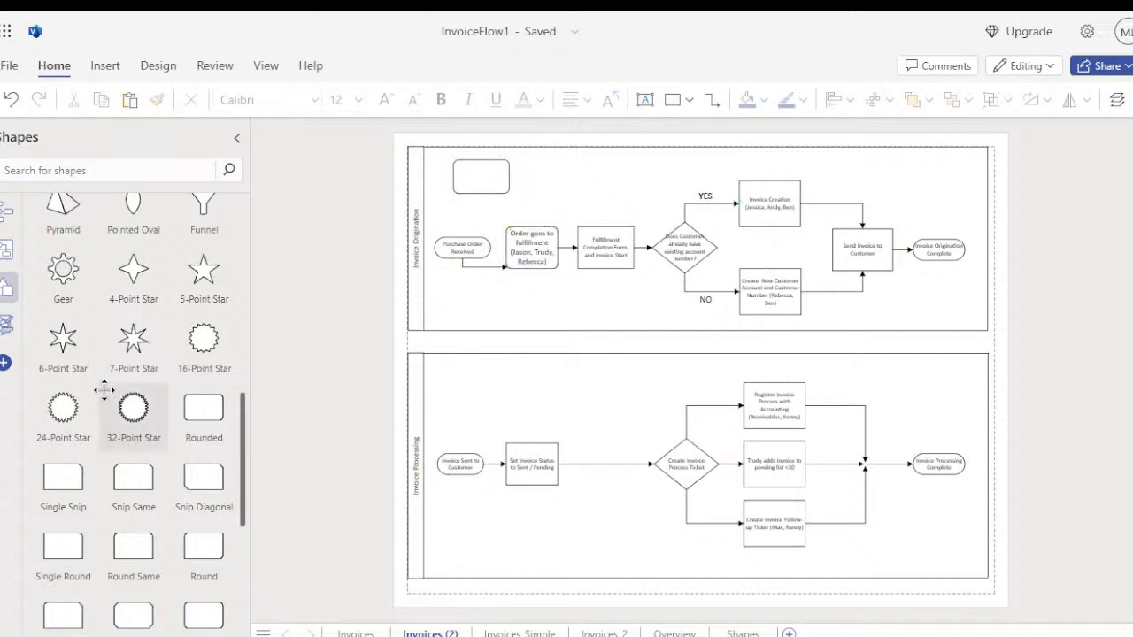
- Search the shapes library for BPMN
scroll(102, 394, up, 7)
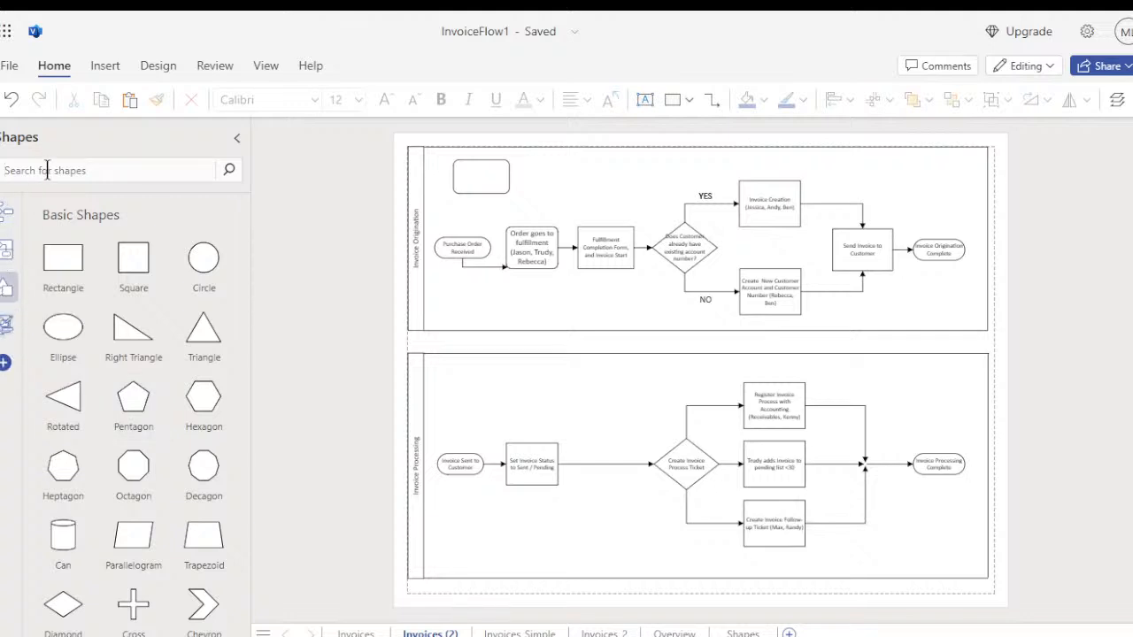
text(bpmn)
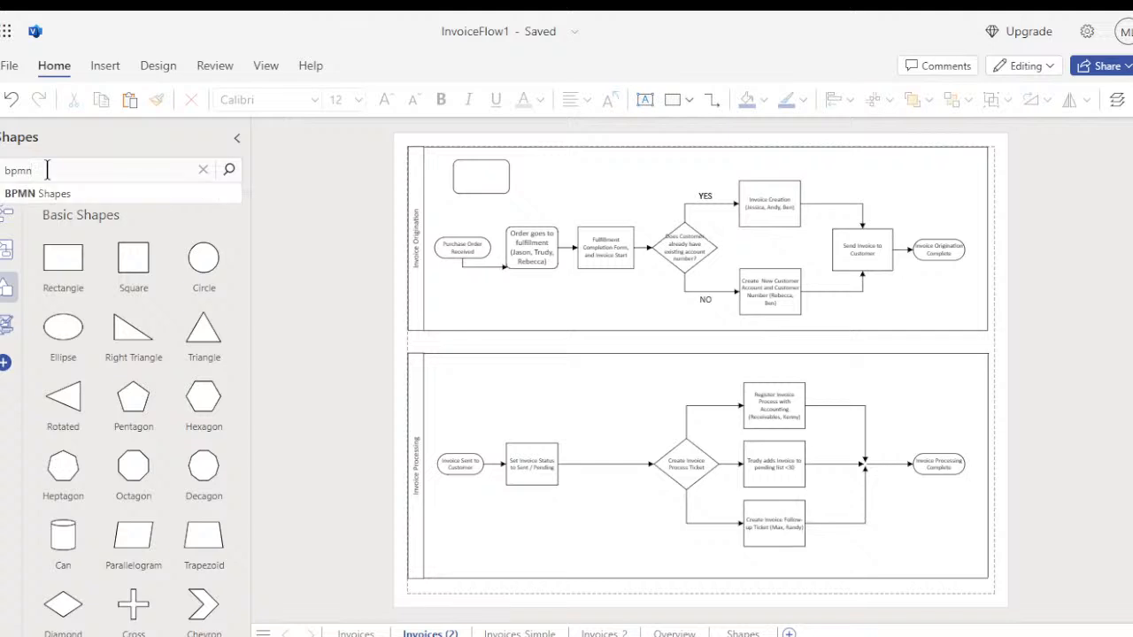
click(71, 197)
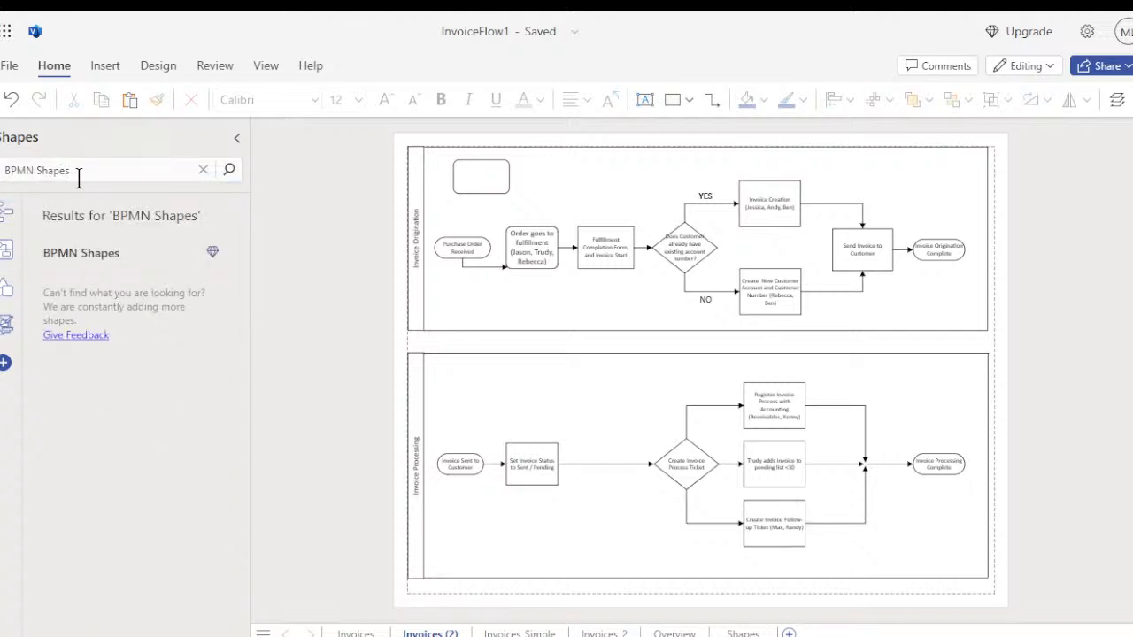
key(BackSpace)
key(Return)
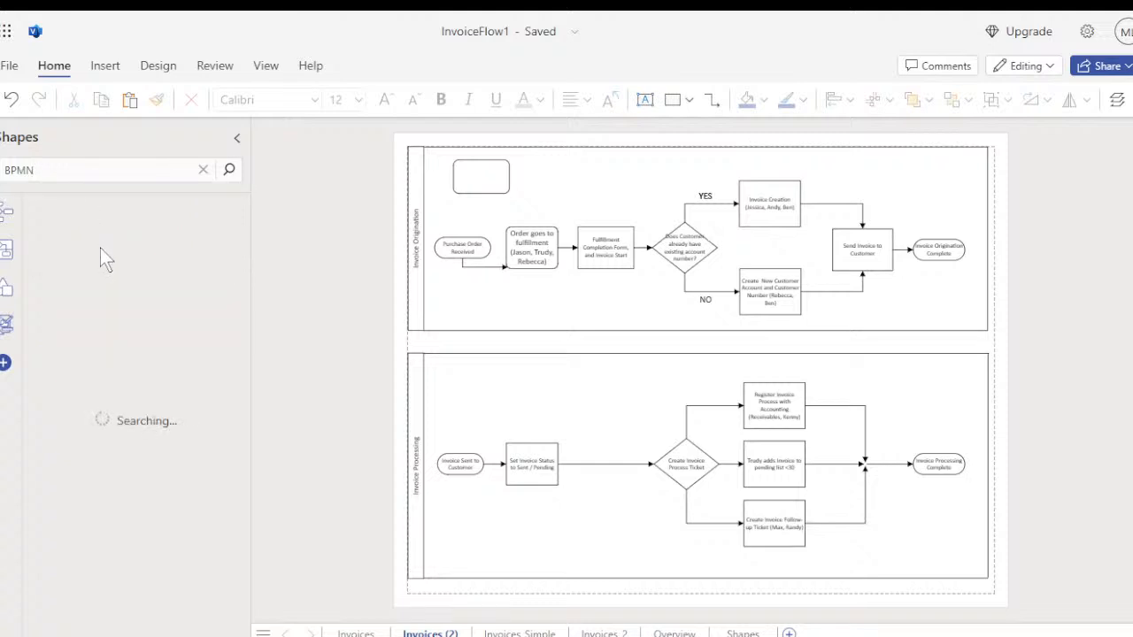
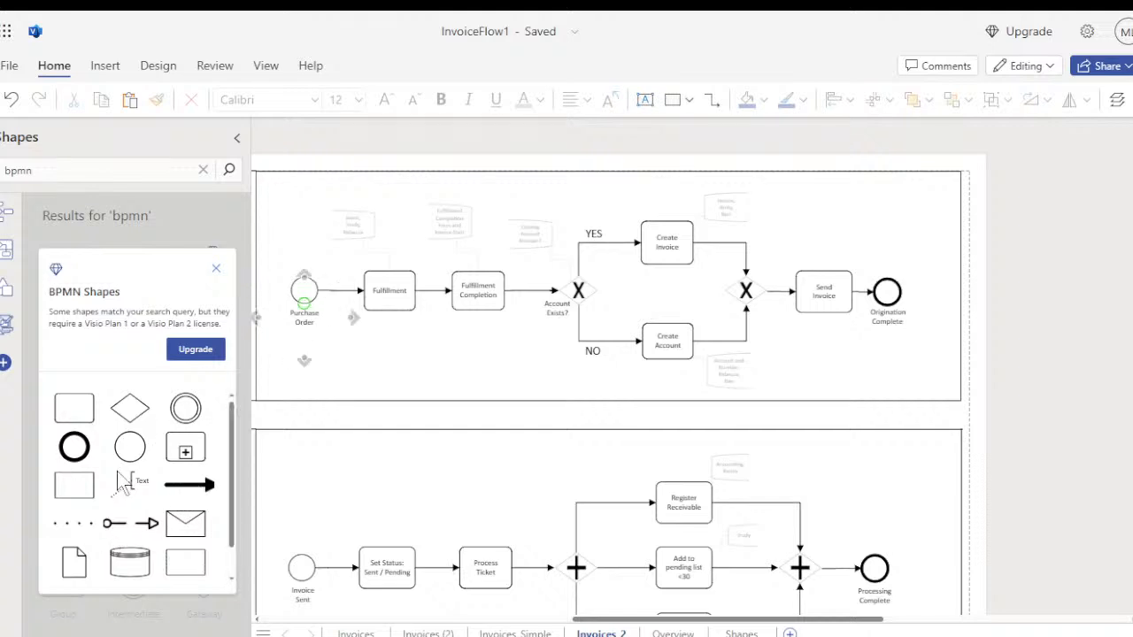
click(343, 290)
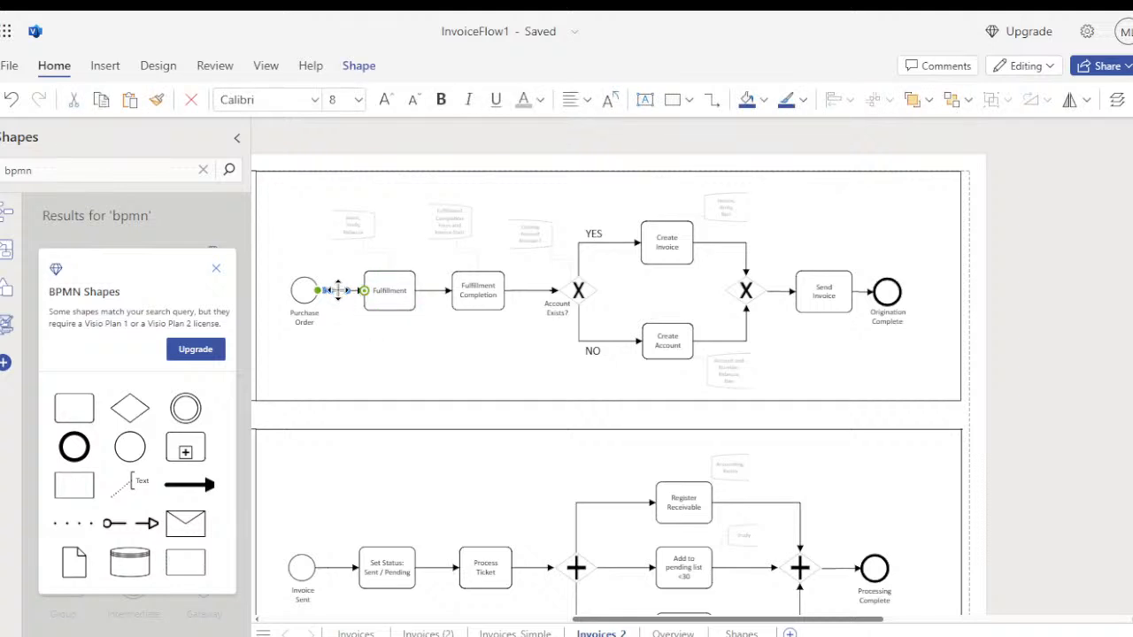
right_click(338, 290)
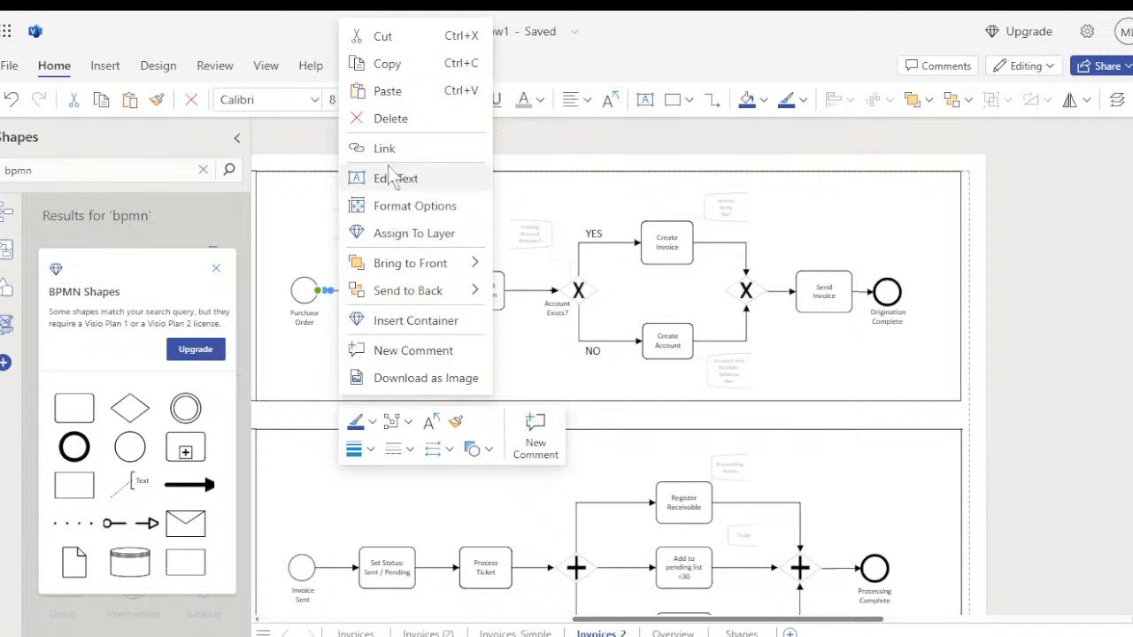
click(393, 407)
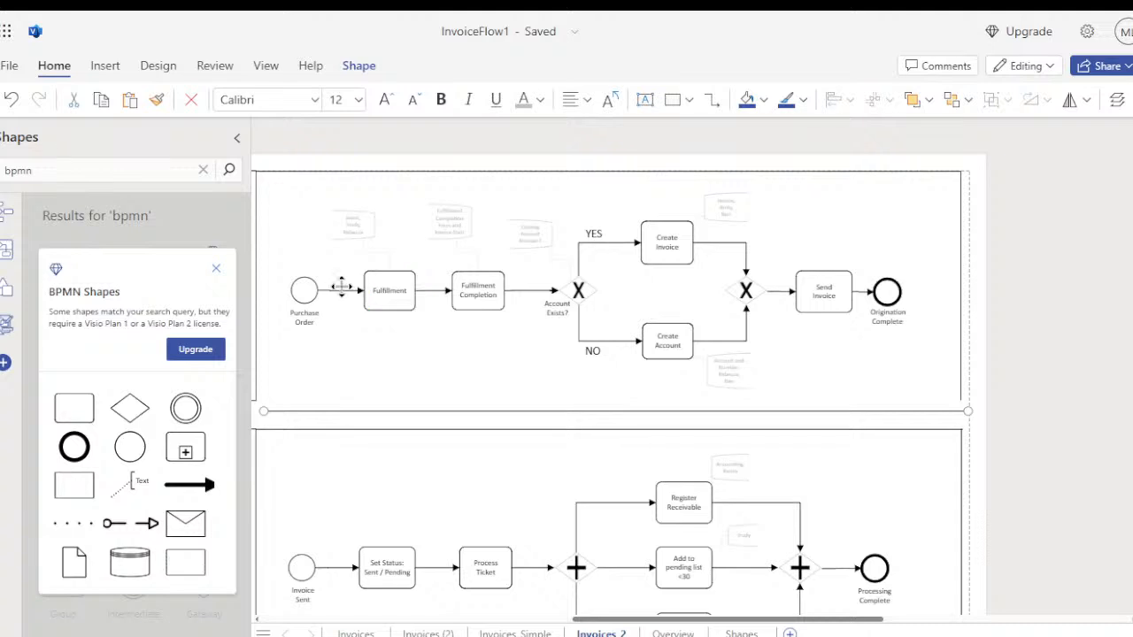
- Show the format options and thicken the connector from Purchase Order to Fulfillment on the Invoices 2 page
right_click(383, 290)
mouse_move(423, 305)
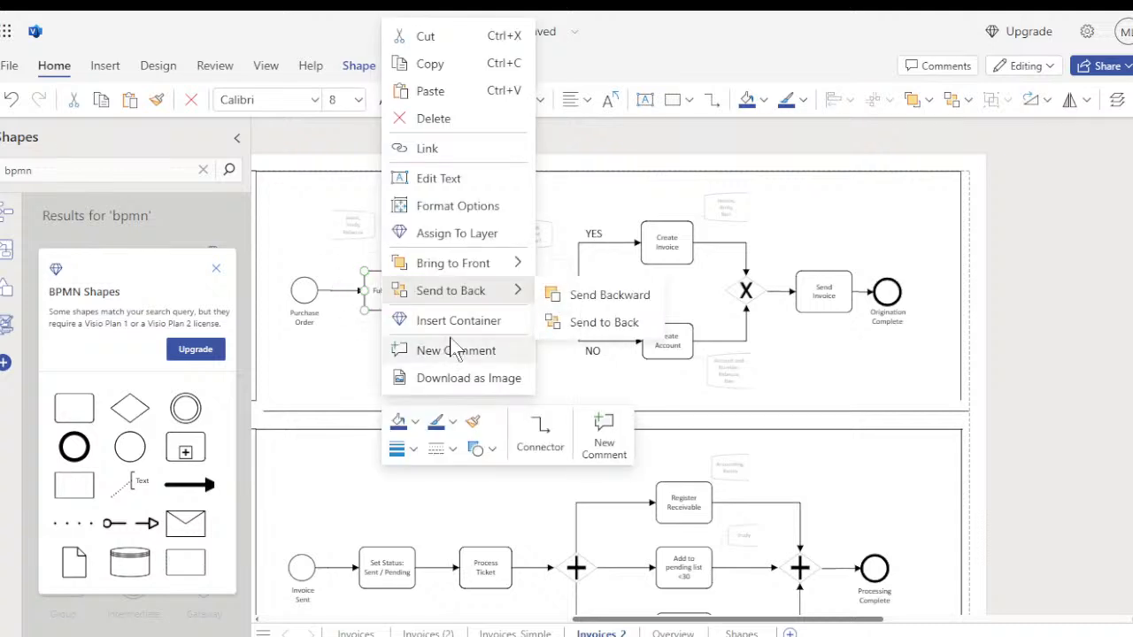
click(455, 206)
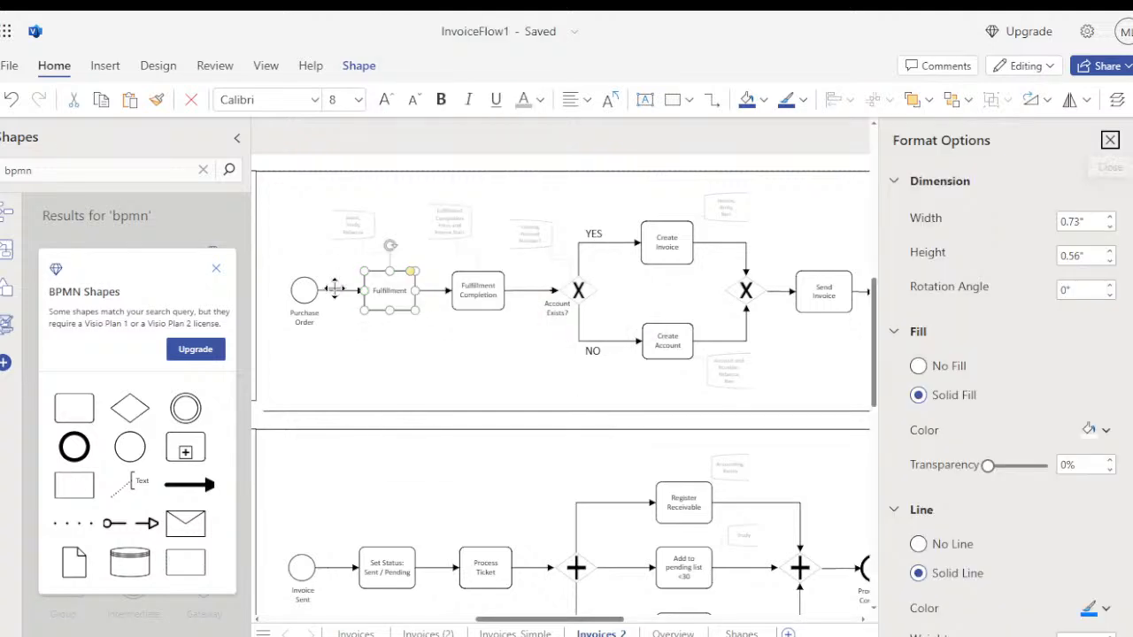
click(335, 290)
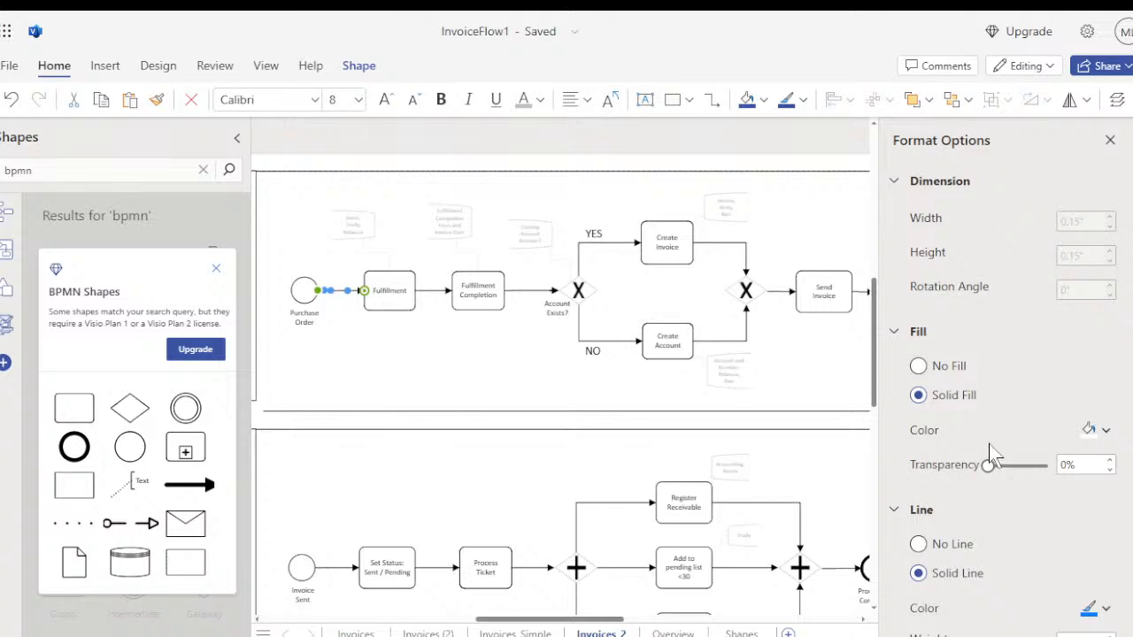
scroll(994, 453, down, 2)
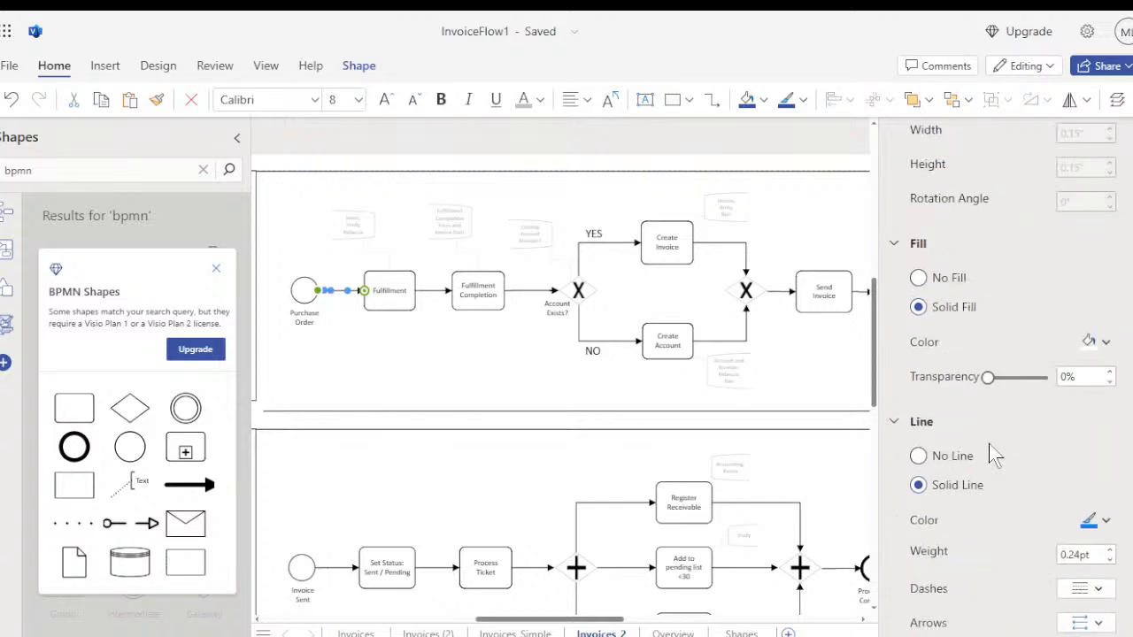
click(1110, 550)
click(1110, 550)
click(1110, 550)
click(1110, 550)
click(1110, 550)
click(1110, 550)
click(451, 354)
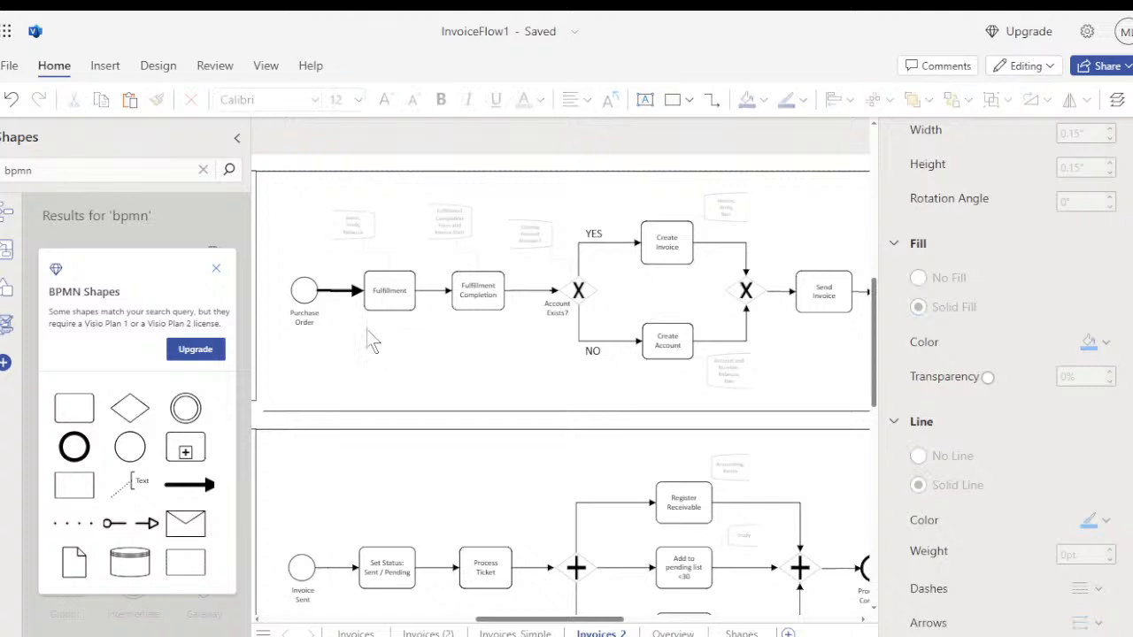
- On the Invoices Simple page, set the line weight of the connectors leading into Fulfillment, Fulfillment Completion and Send Invoice to 3.75 pt
click(433, 290)
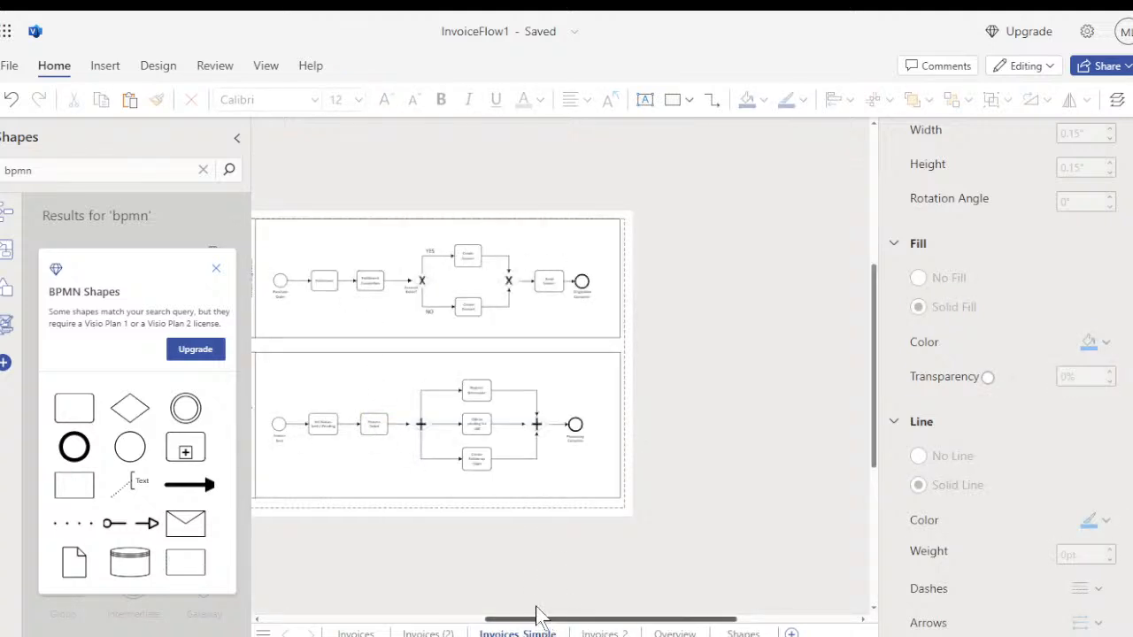
click(297, 280)
ctrl+click(346, 281)
ctrl+click(408, 280)
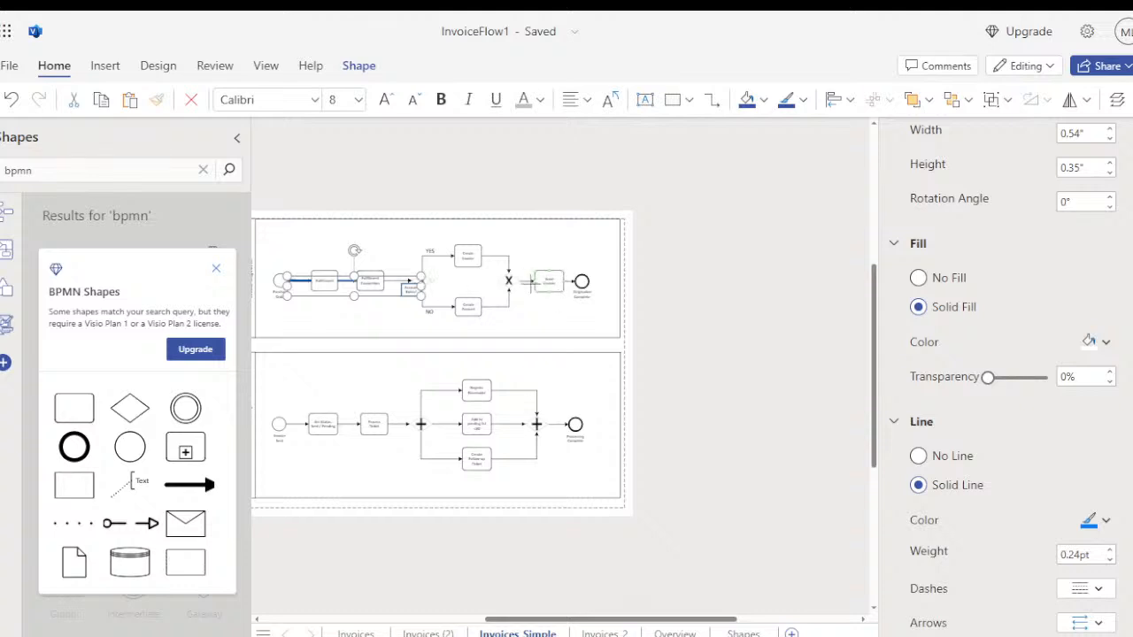
ctrl+click(528, 281)
ctrl+click(569, 281)
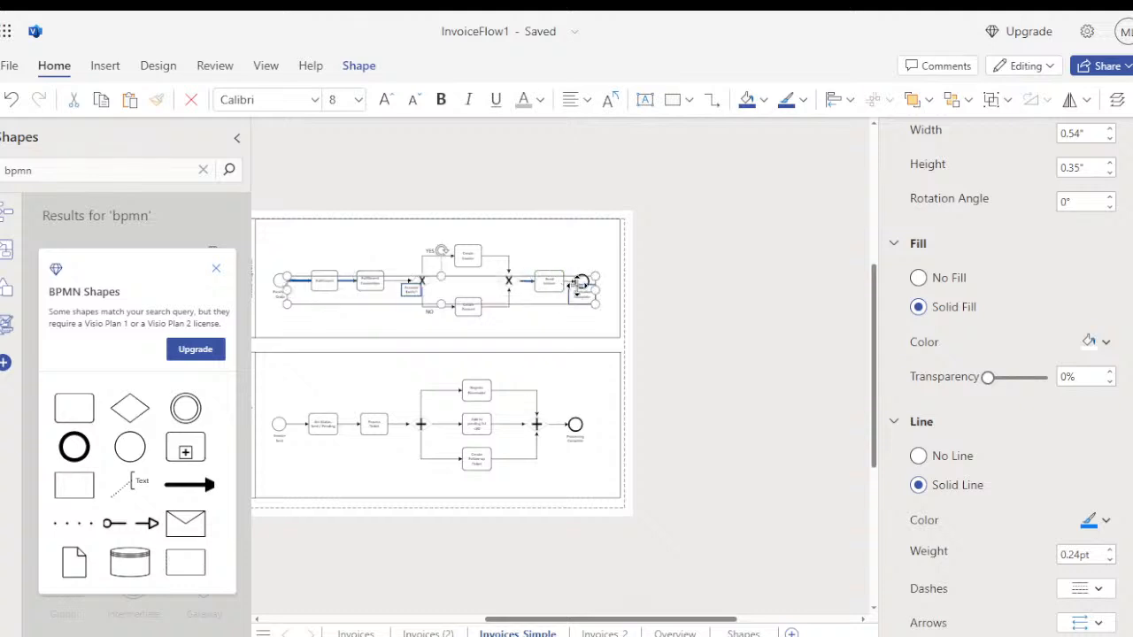
click(1109, 550)
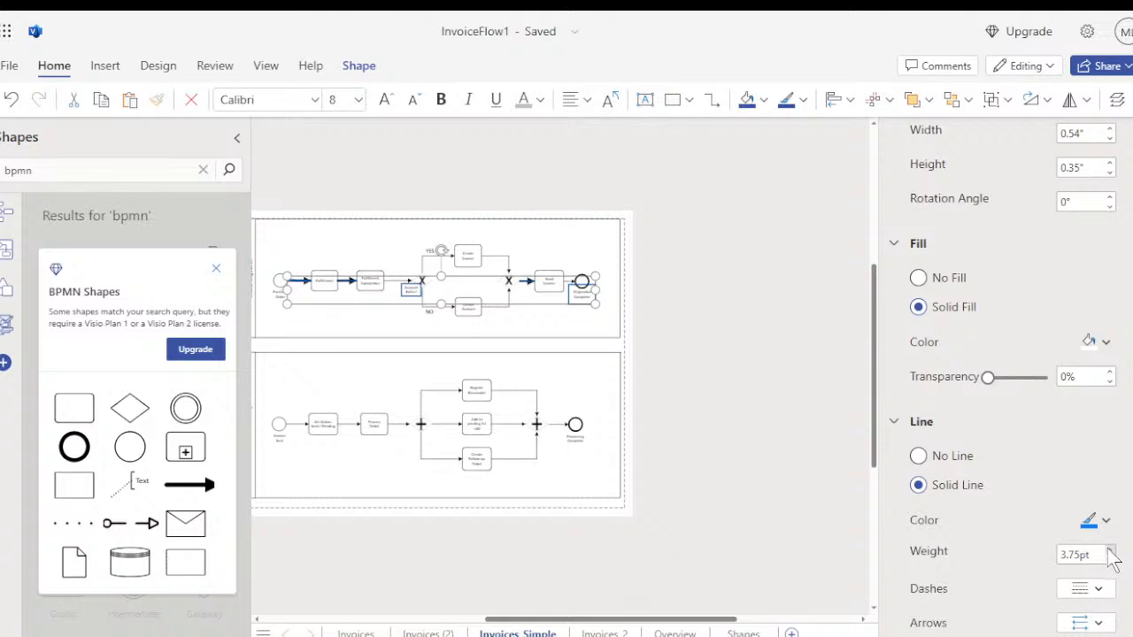
click(688, 380)
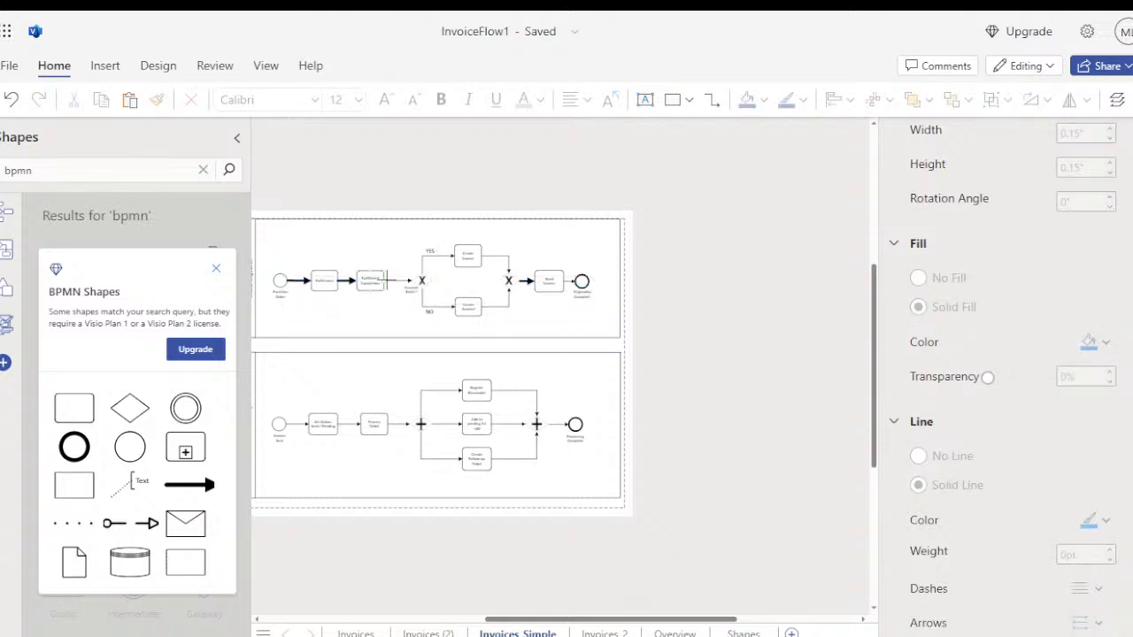
- Set the line weight of the connectors from Fulfillment Completion to the first X gateway and from Send Invoice to Origination Complete to 2.75 pt
scroll(374, 298, up, 3)
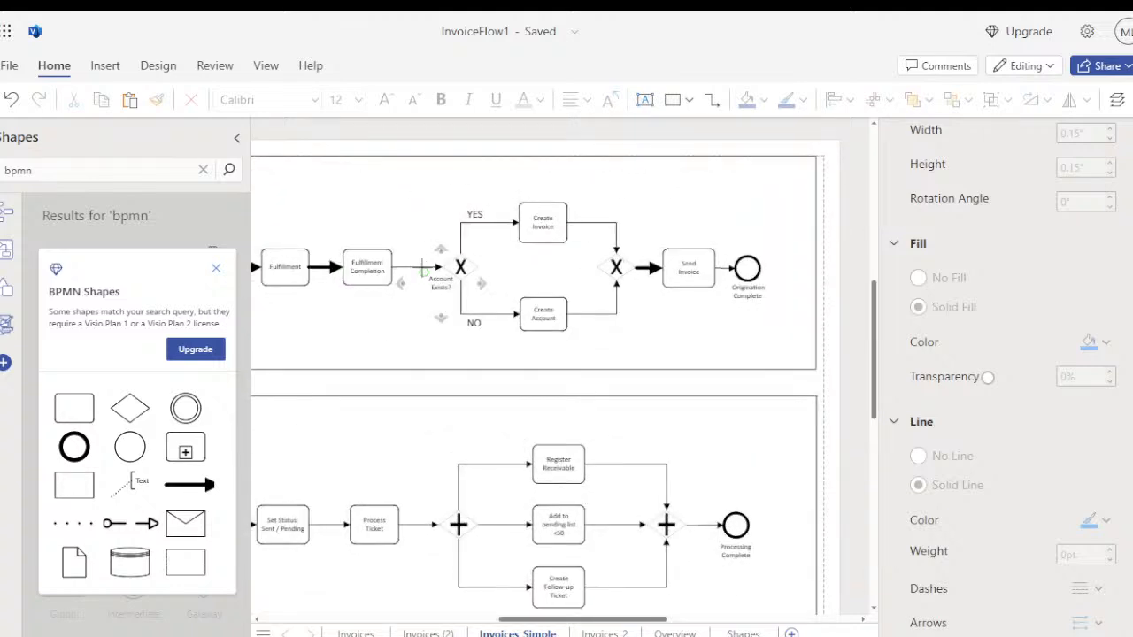
click(423, 267)
click(413, 268)
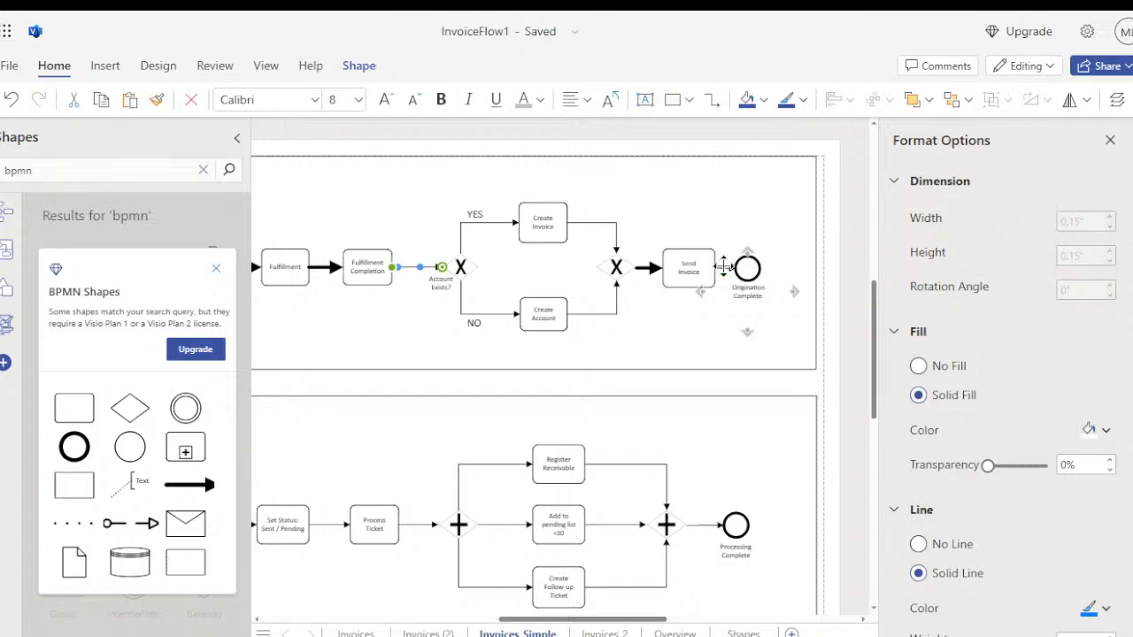
shift+click(724, 267)
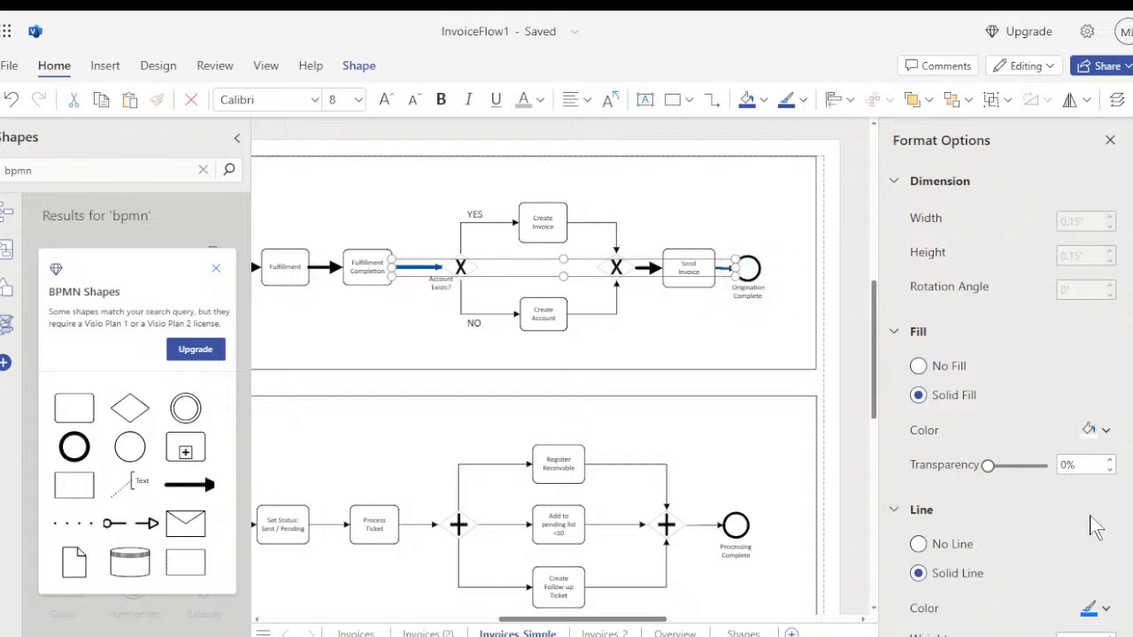
scroll(1078, 499, down, 1)
click(1109, 550)
click(1109, 550)
click(1109, 550)
click(1109, 549)
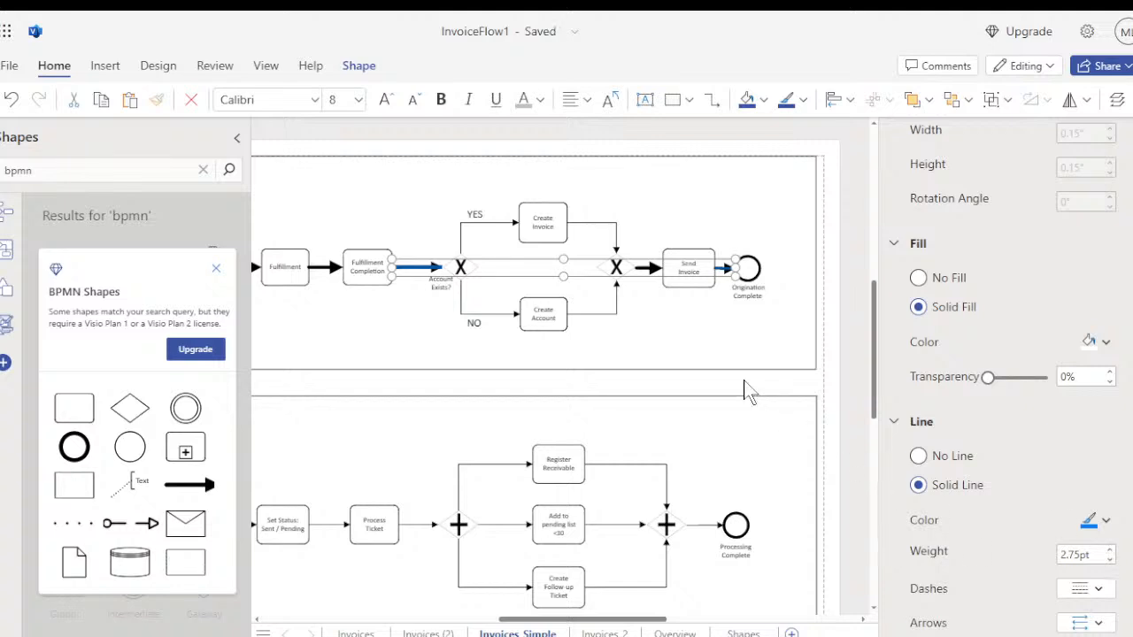
click(717, 357)
click(363, 272)
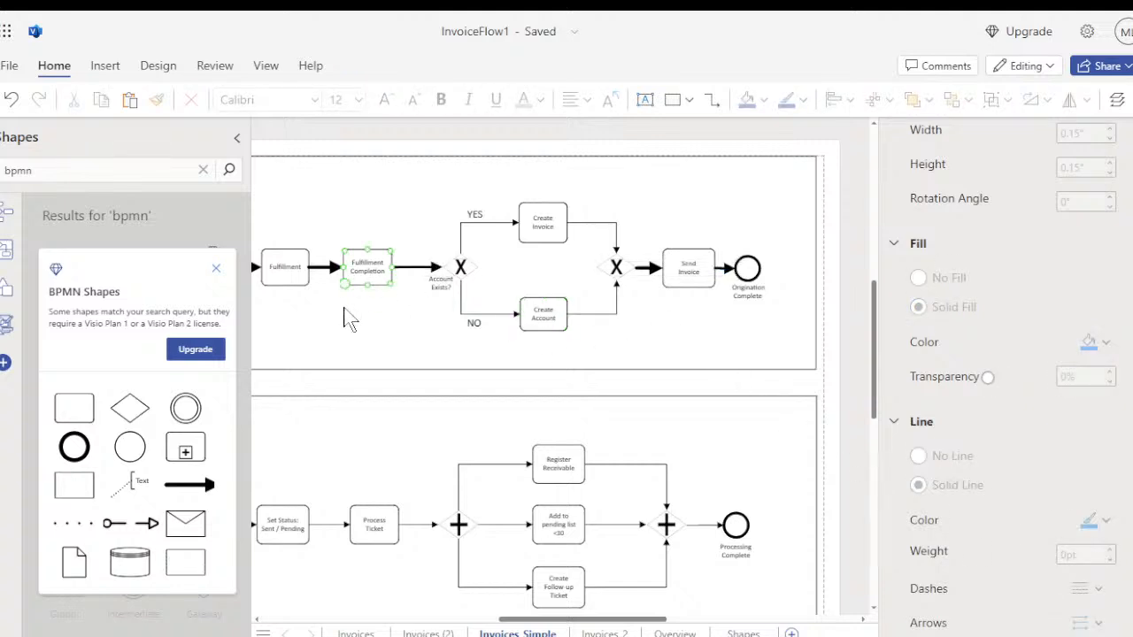
drag(626, 620, 598, 613)
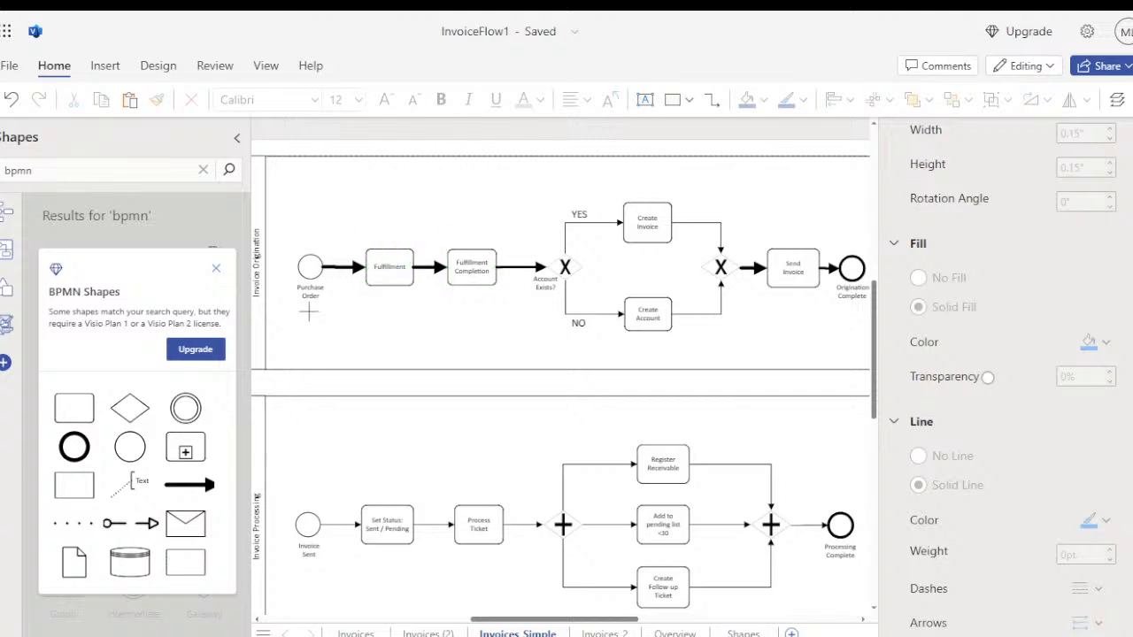
scroll(142, 478, down, 1)
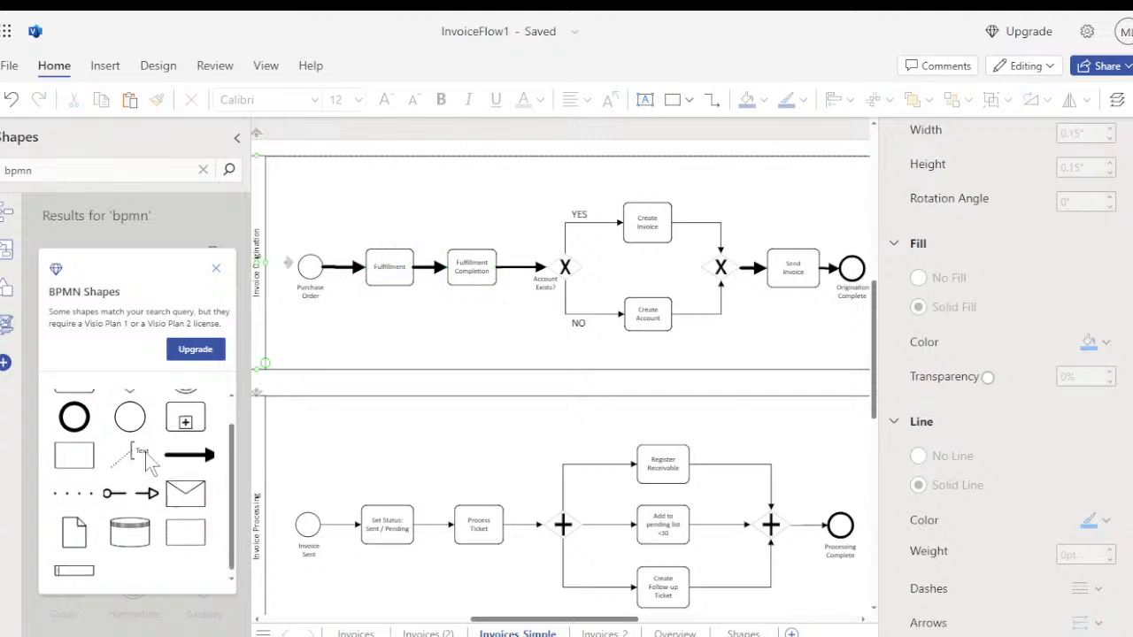
scroll(146, 465, up, 1)
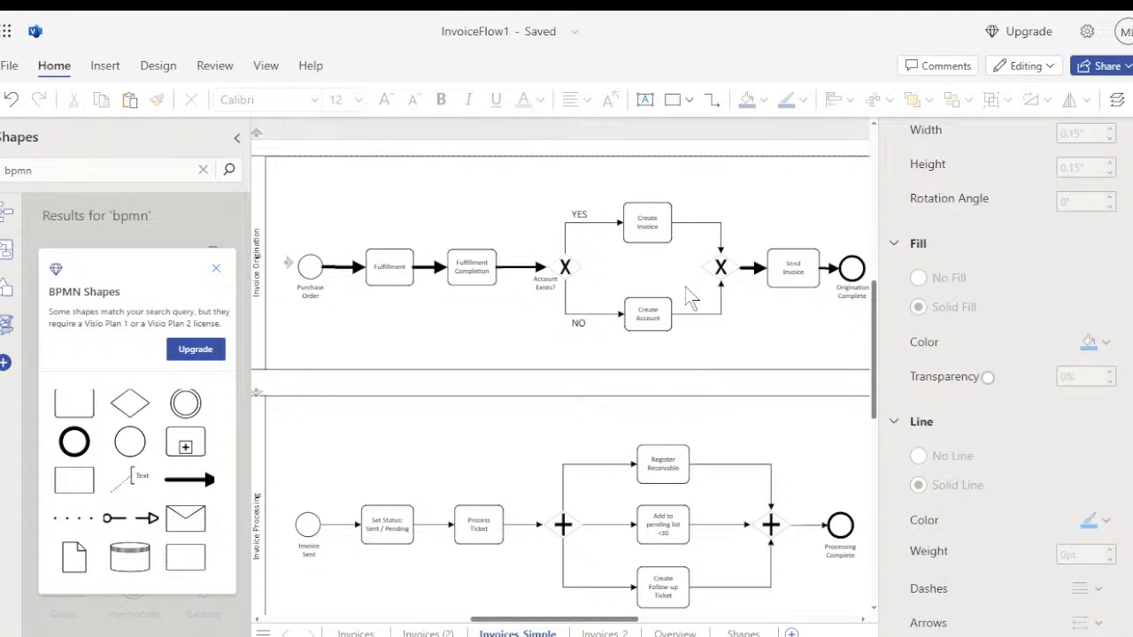
click(566, 296)
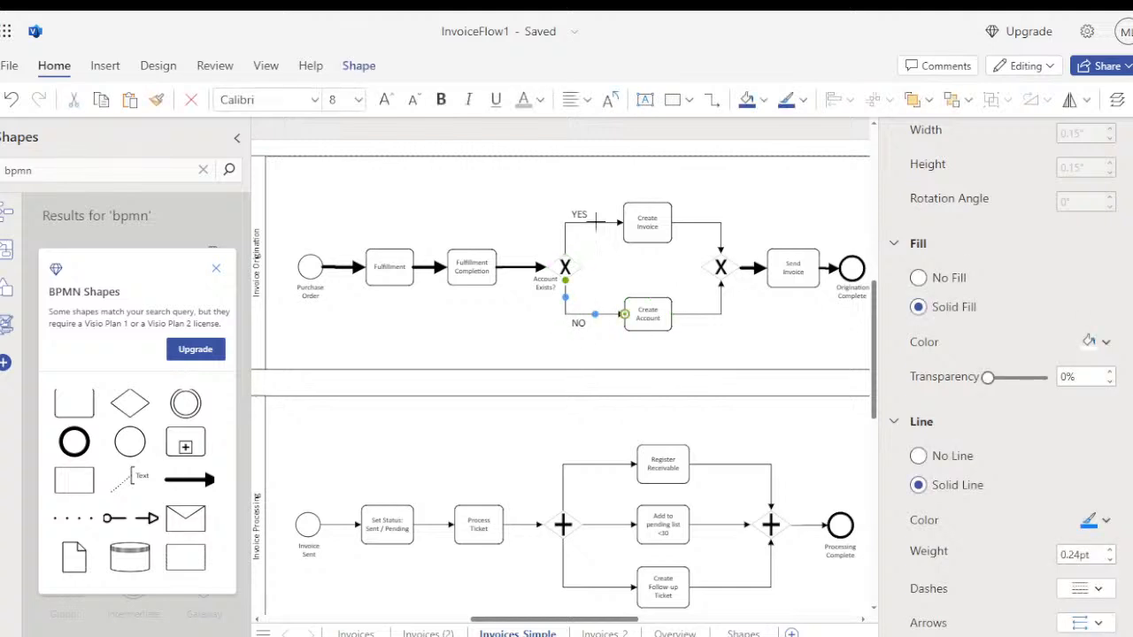
shift+click(596, 221)
shift+click(710, 223)
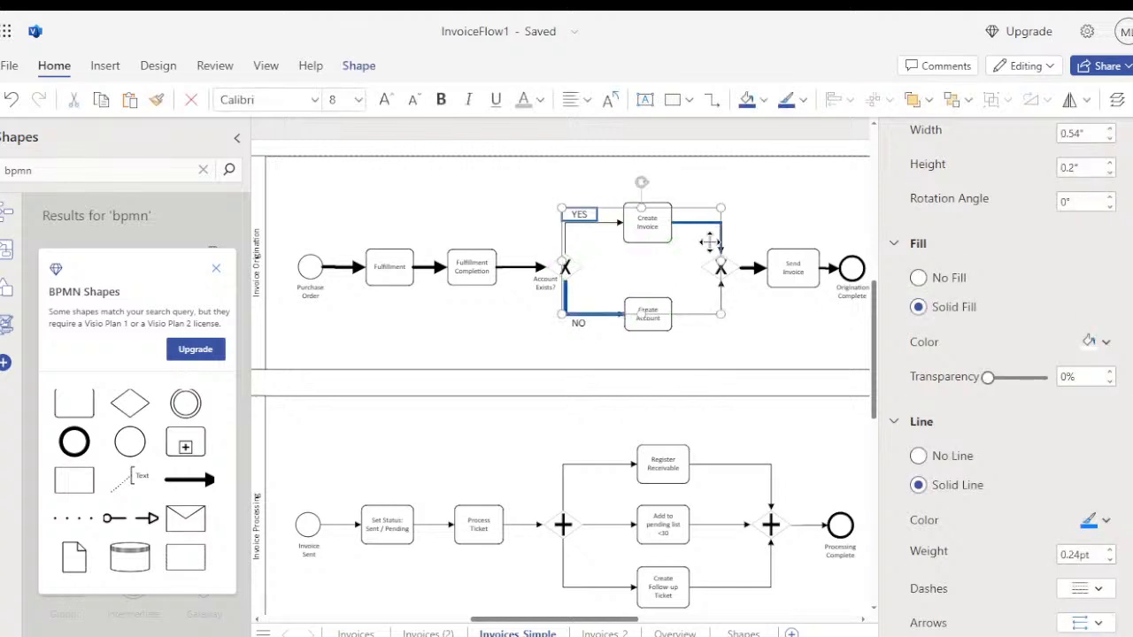
click(701, 319)
click(700, 315)
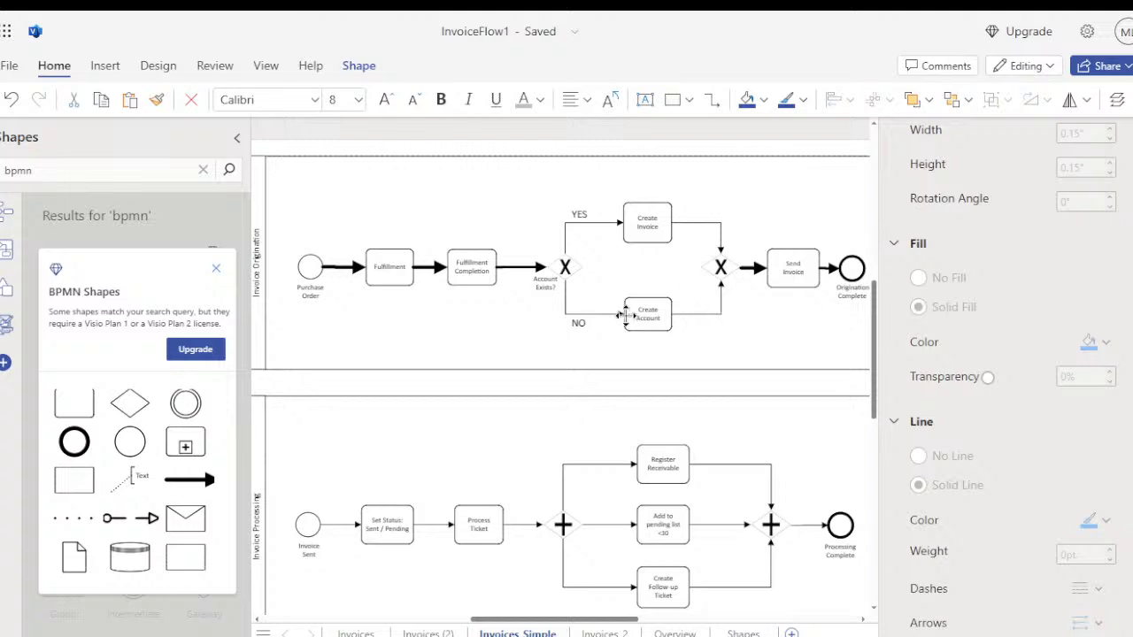
shift+click(578, 323)
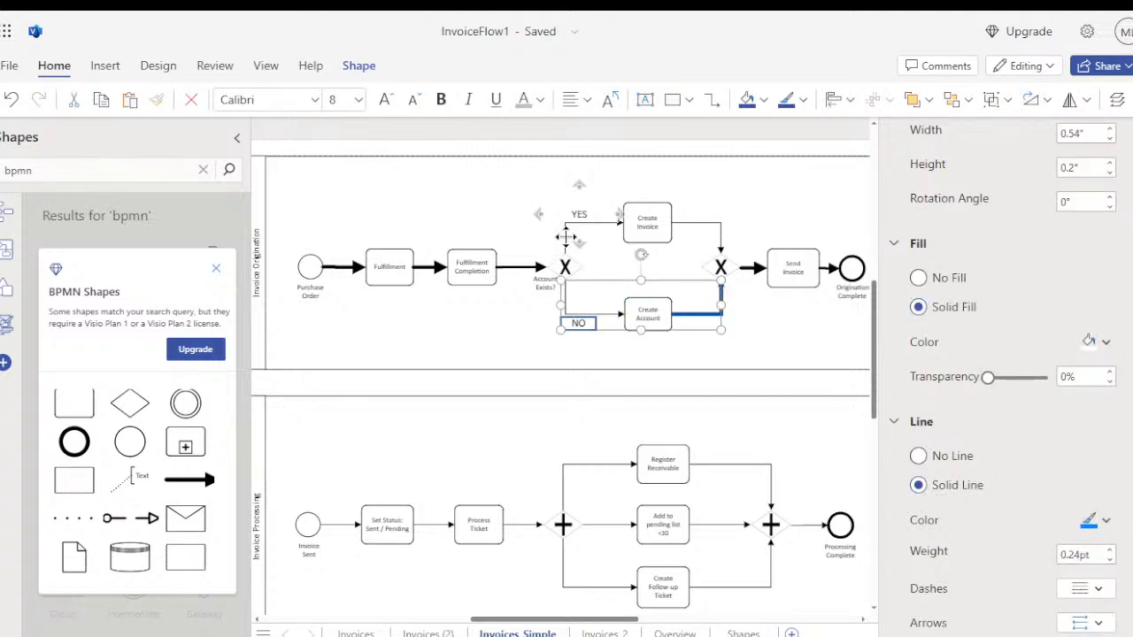
- Set the line weight to 3 pt for the connectors into and out of Create Invoice and the one into Create Account
click(620, 223)
shift+click(705, 222)
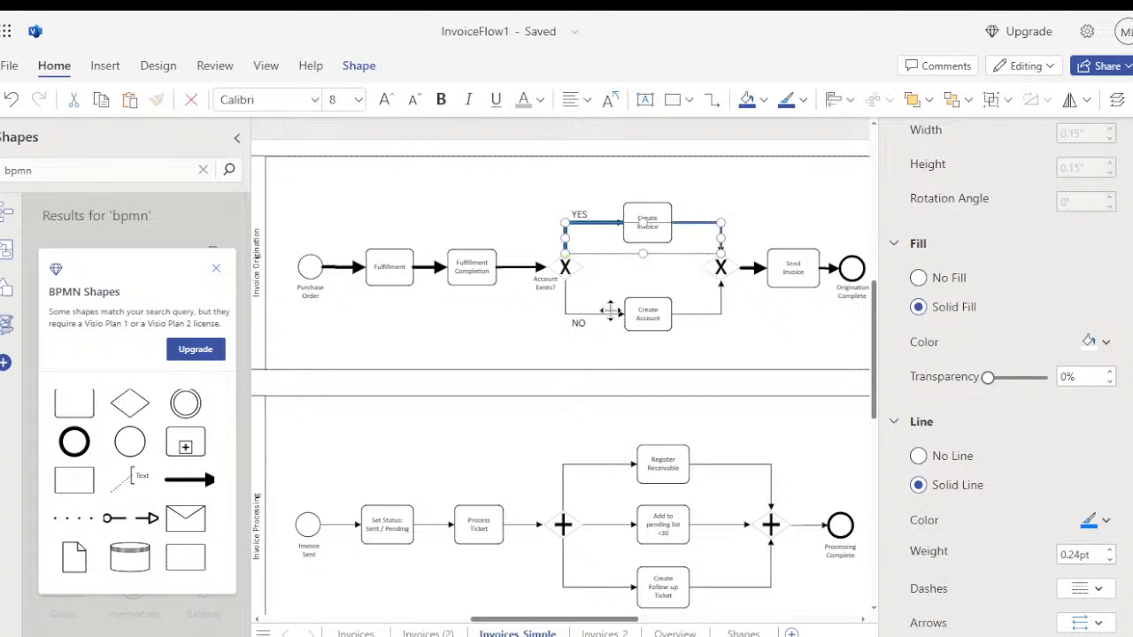
shift+click(565, 305)
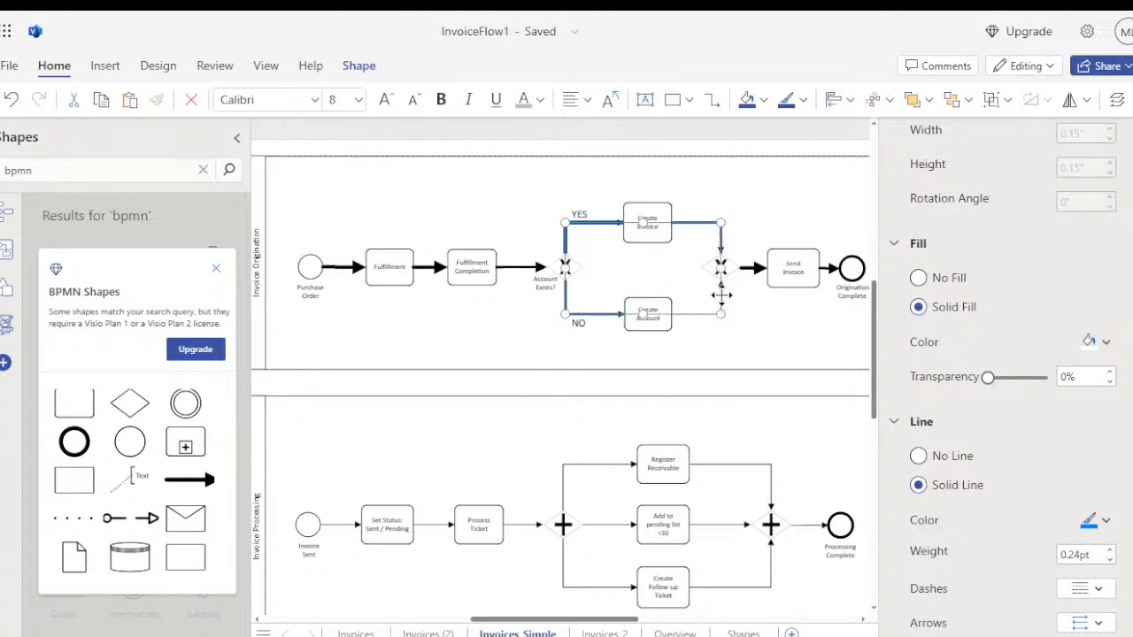
click(1110, 549)
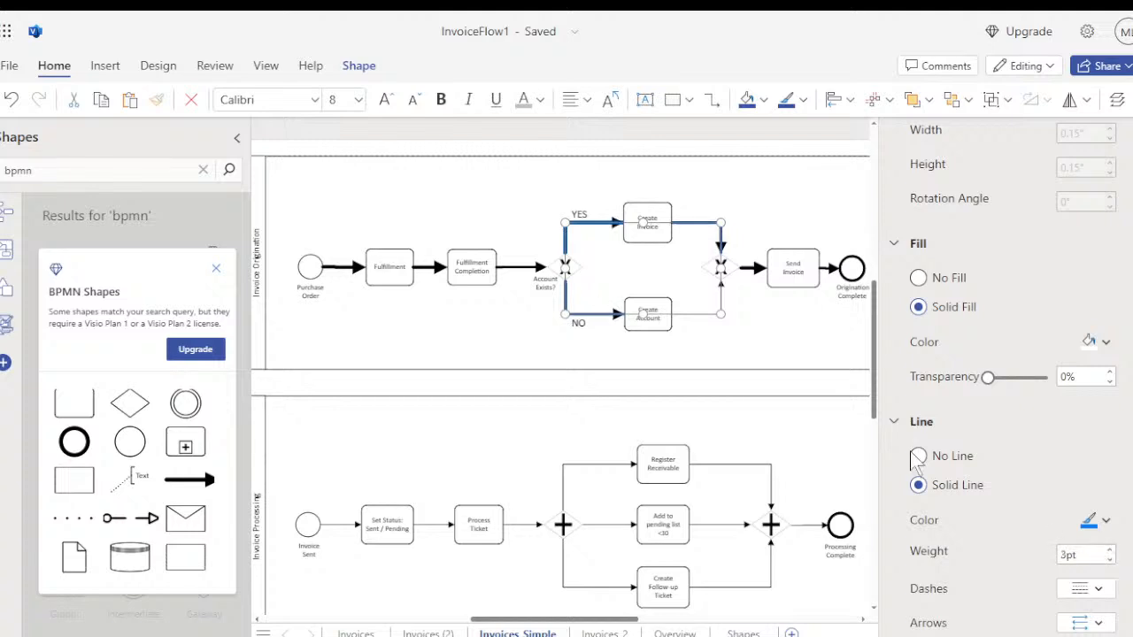
- Set the line weight of the connector from Create Account to the second X gateway to 3 pt
click(725, 328)
click(698, 312)
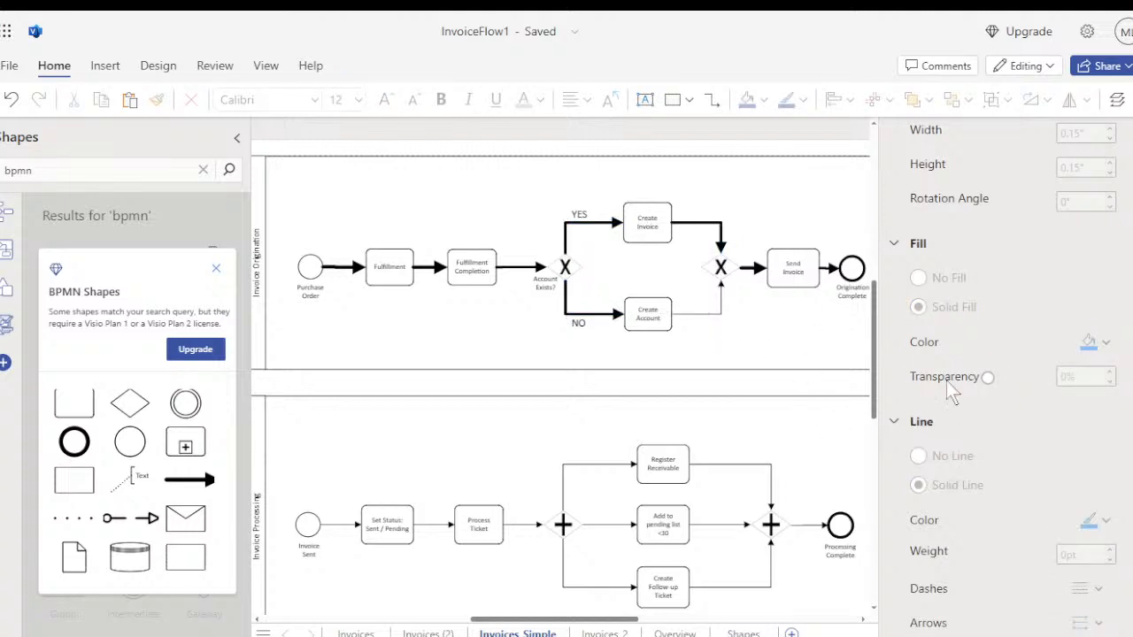
click(1111, 549)
click(1111, 549)
click(1111, 549)
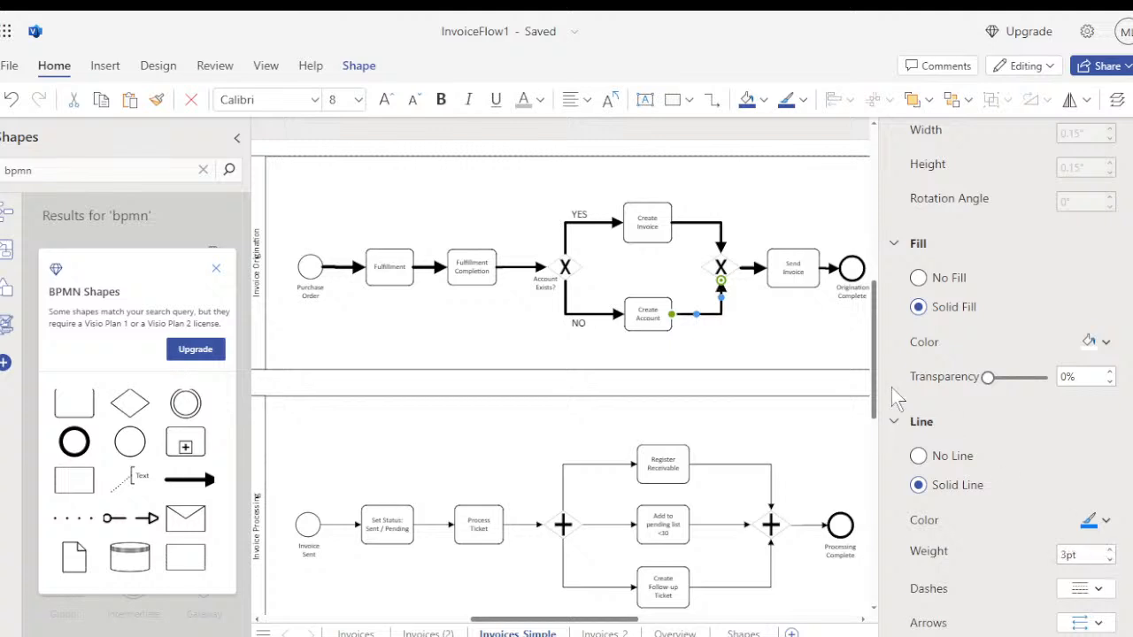
click(787, 324)
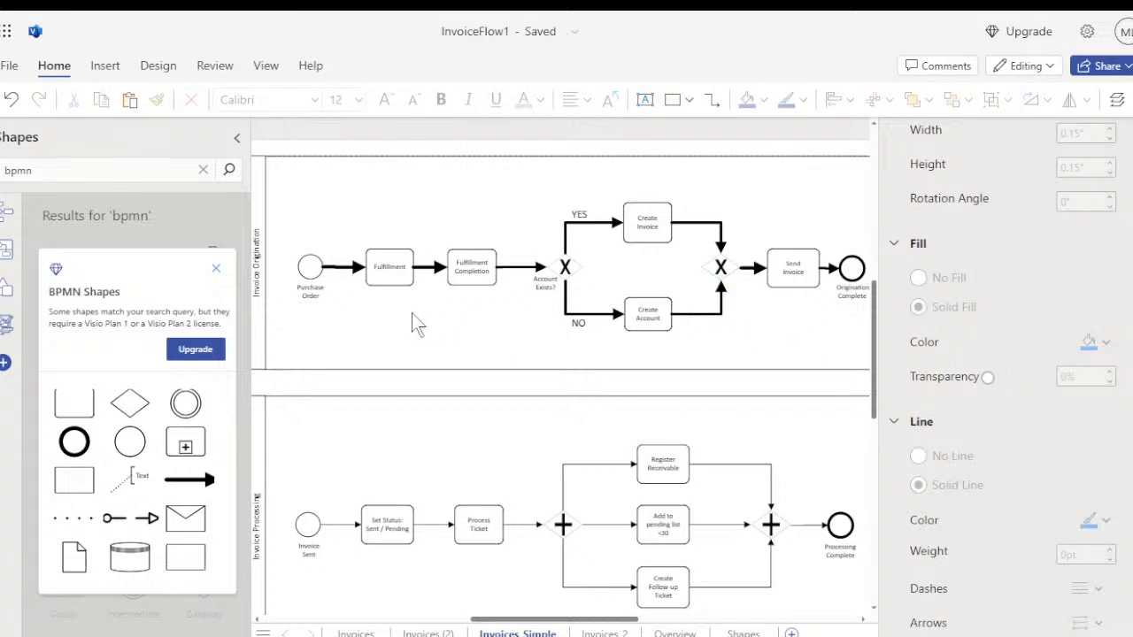
- Set the line weight of the connector into Fulfillment to 2.75 pt and of the one into Fulfillment Completion to 3 pt
click(334, 265)
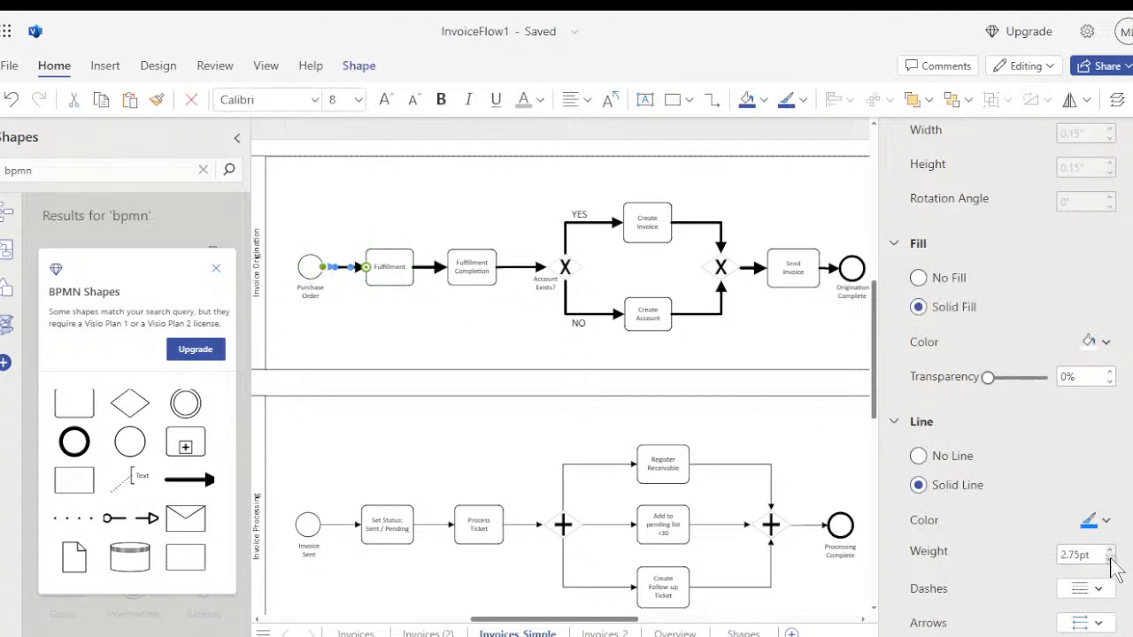
click(403, 265)
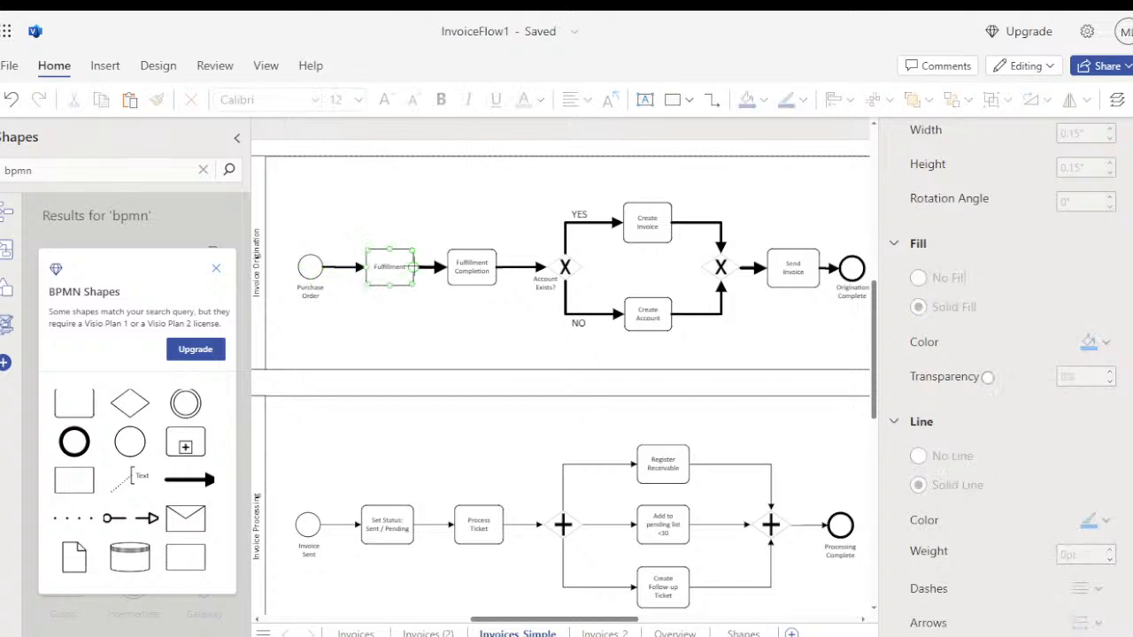
click(429, 267)
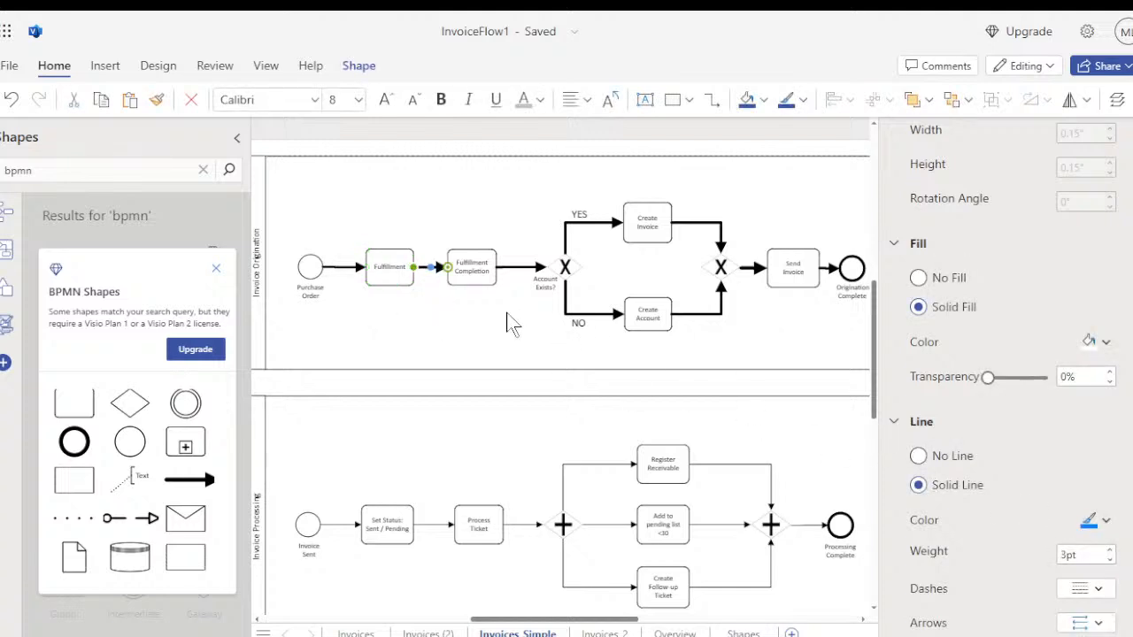
click(558, 381)
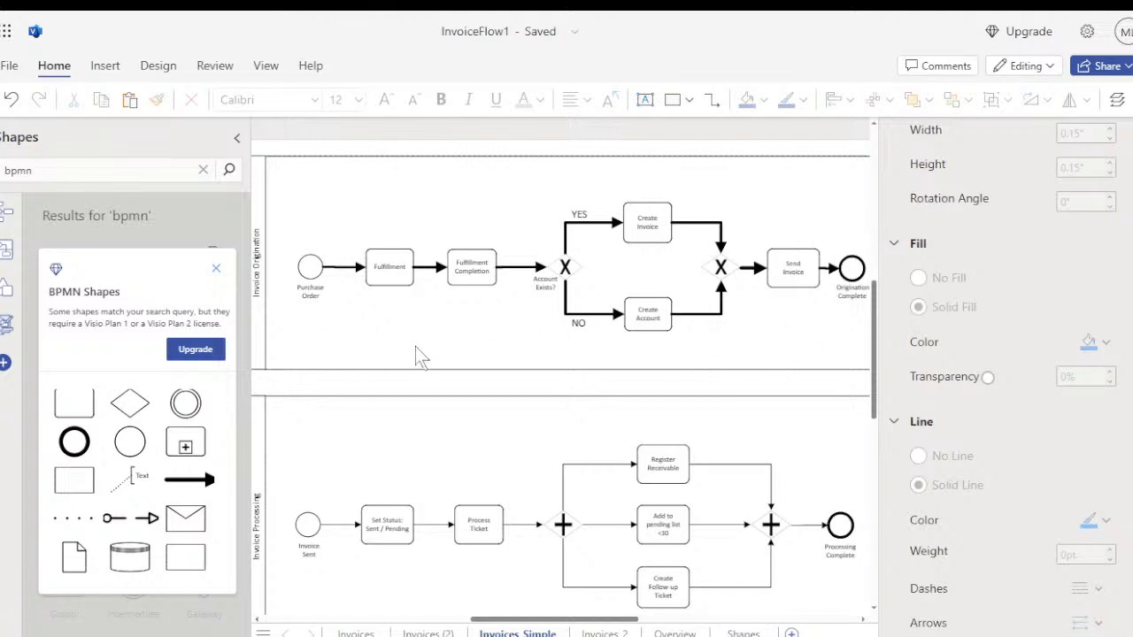
- Shrink the Fulfillment box in the Invoice Origination lane to about 0.59" wide by 0.36" high
scroll(411, 335, down, 1)
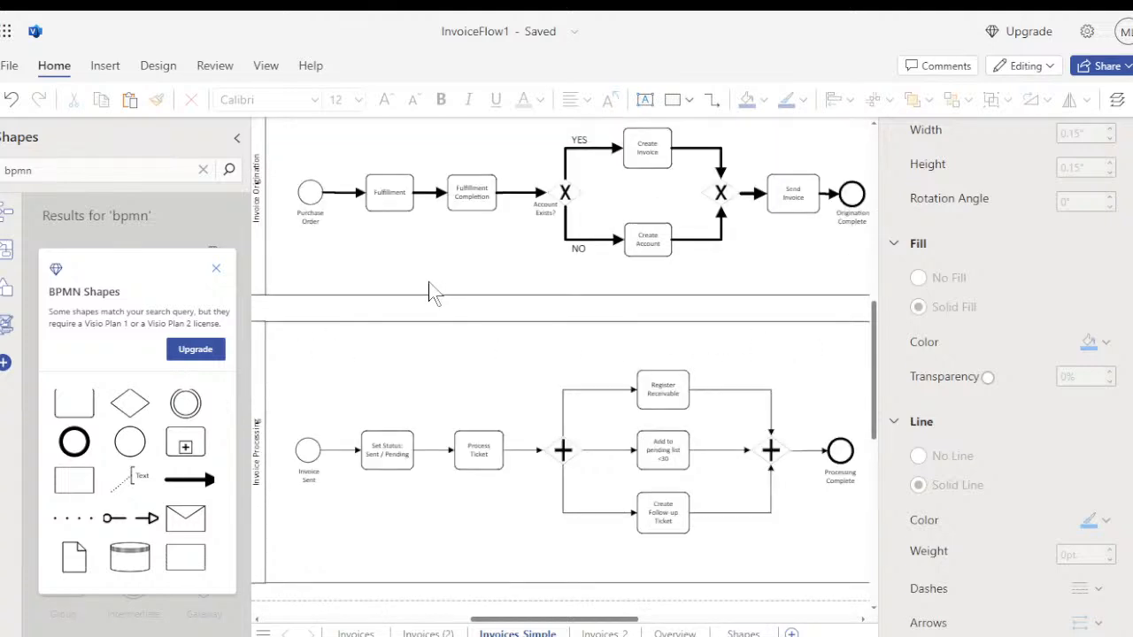
scroll(431, 293, up, 1)
scroll(451, 270, down, 1)
click(375, 181)
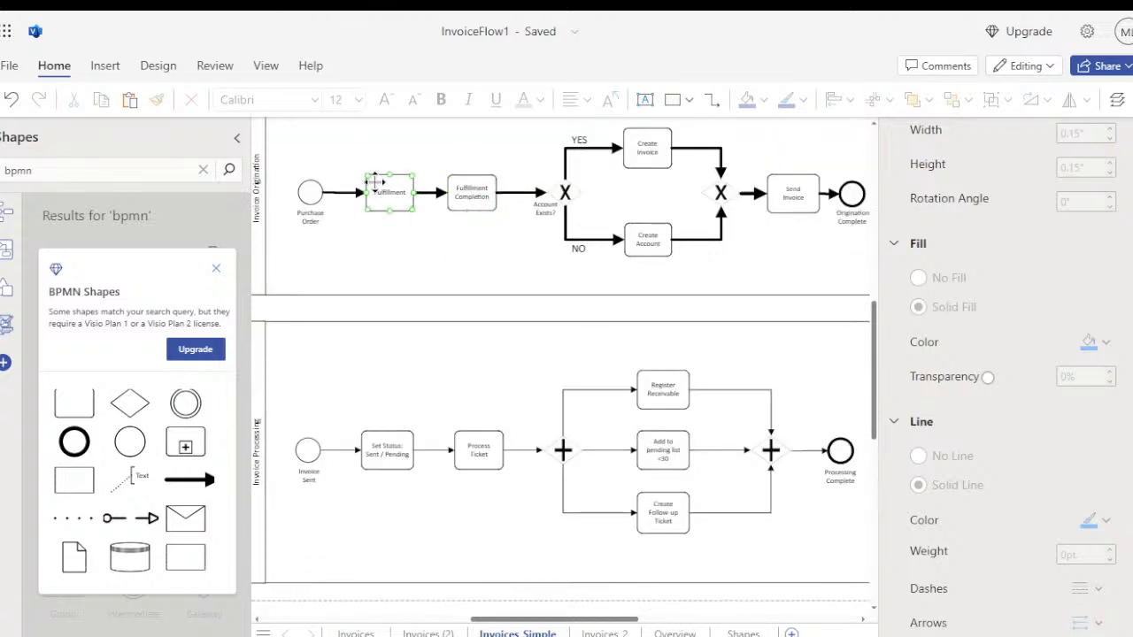
click(564, 192)
click(309, 192)
click(390, 200)
mouse_move(411, 207)
mouse_down()
mouse_move(400, 201)
mouse_move(409, 225)
mouse_up()
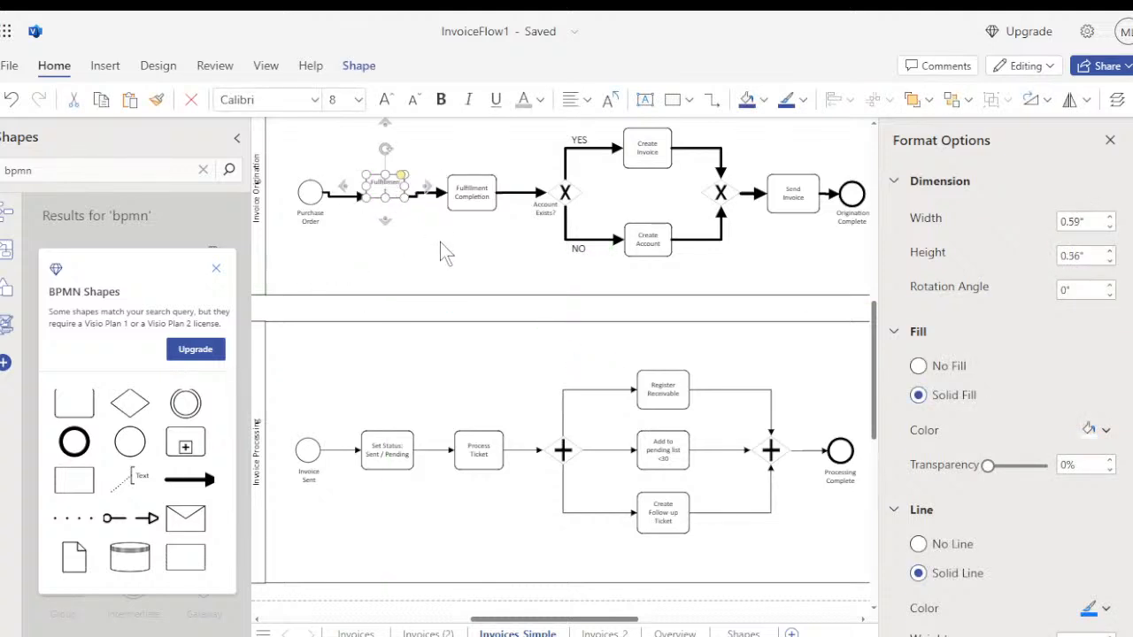
click(440, 242)
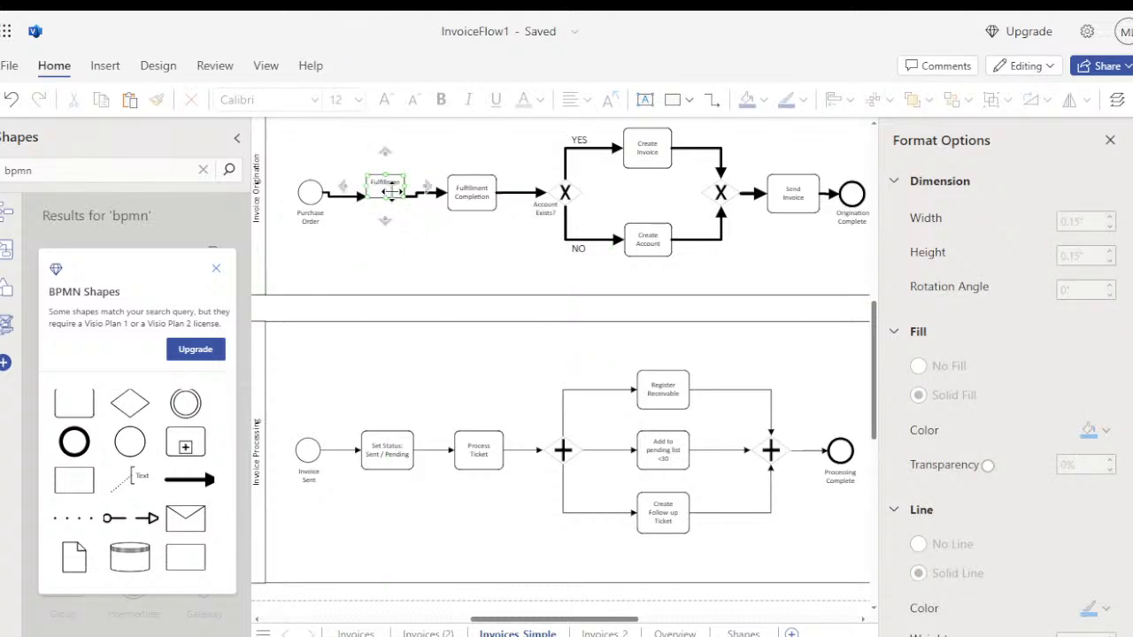
- Delete the text inside the small Fulfillment box and move the box down to straighten its connectors
double_click(391, 192)
key(Delete)
click(382, 234)
click(386, 187)
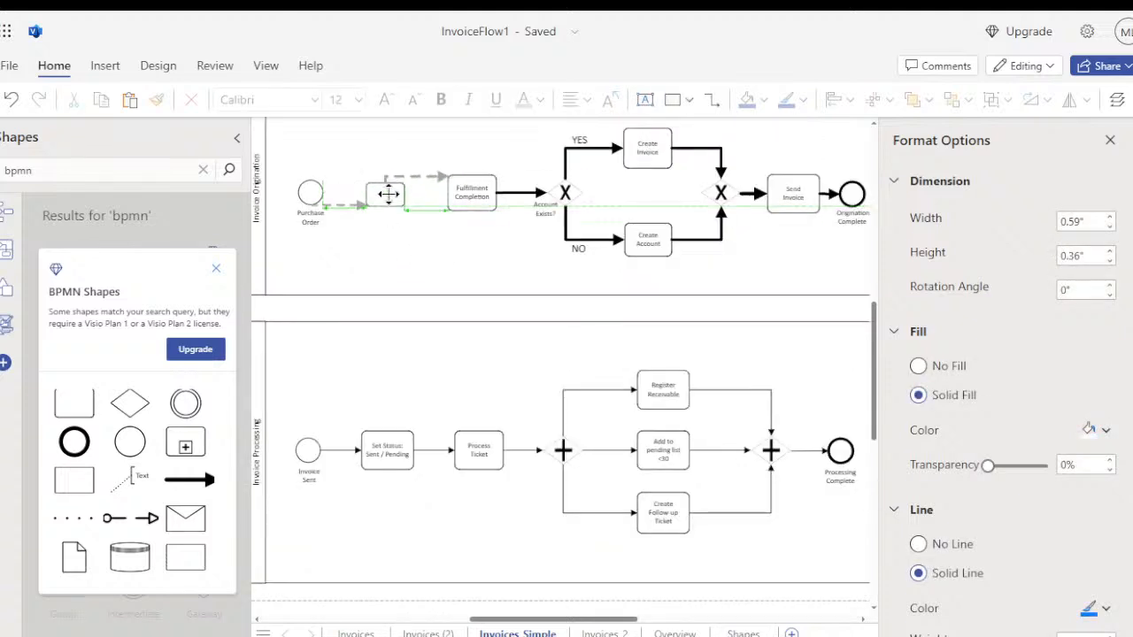
click(423, 253)
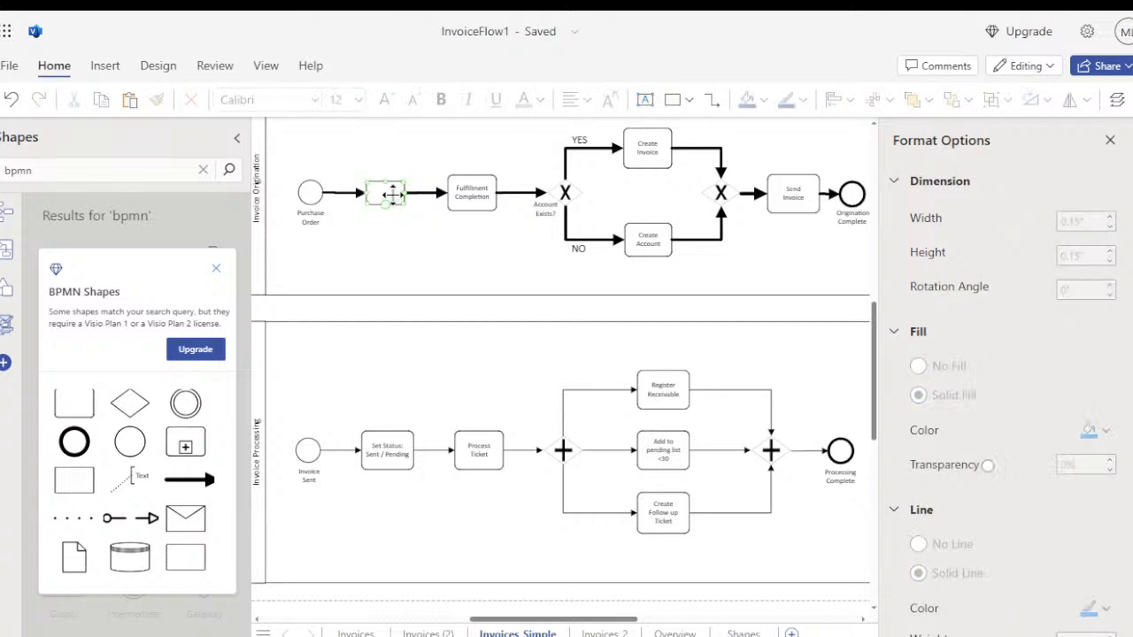
- Add a separate text label "Fulfillment" and center it beneath the emptied box after Purchase Order
click(644, 99)
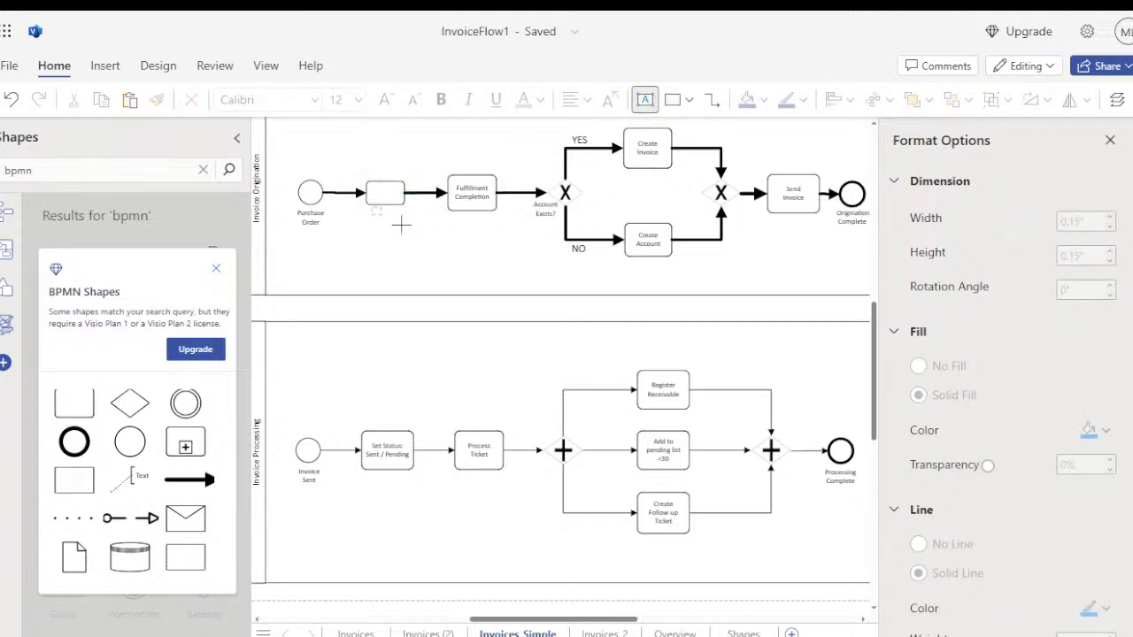
click(396, 219)
text(Fulfillment)
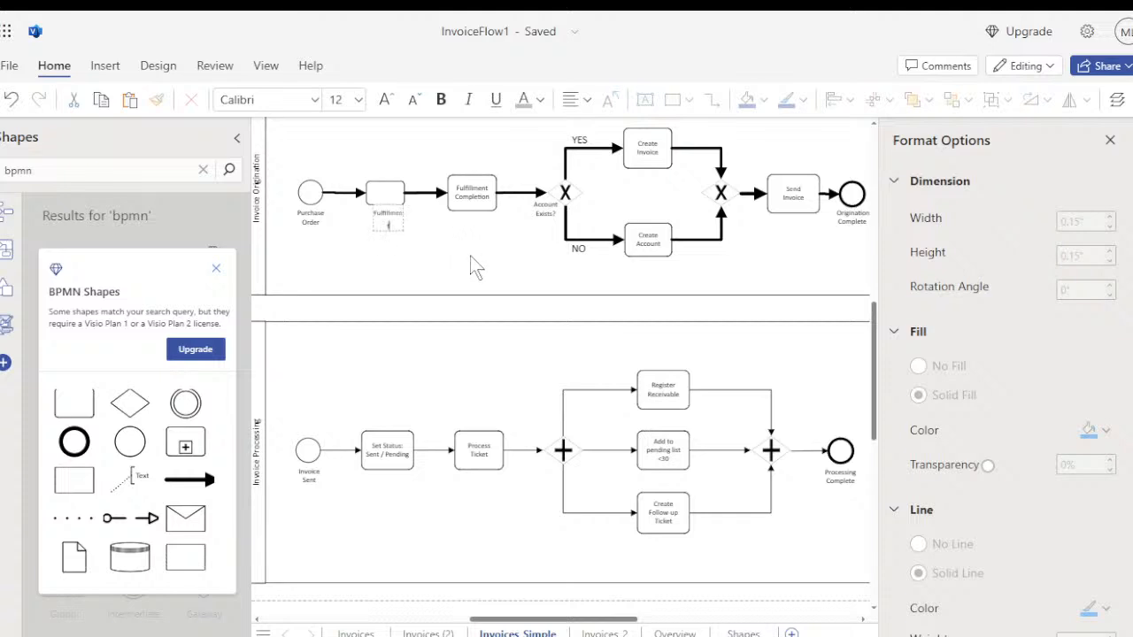
key(Return)
click(409, 245)
click(412, 223)
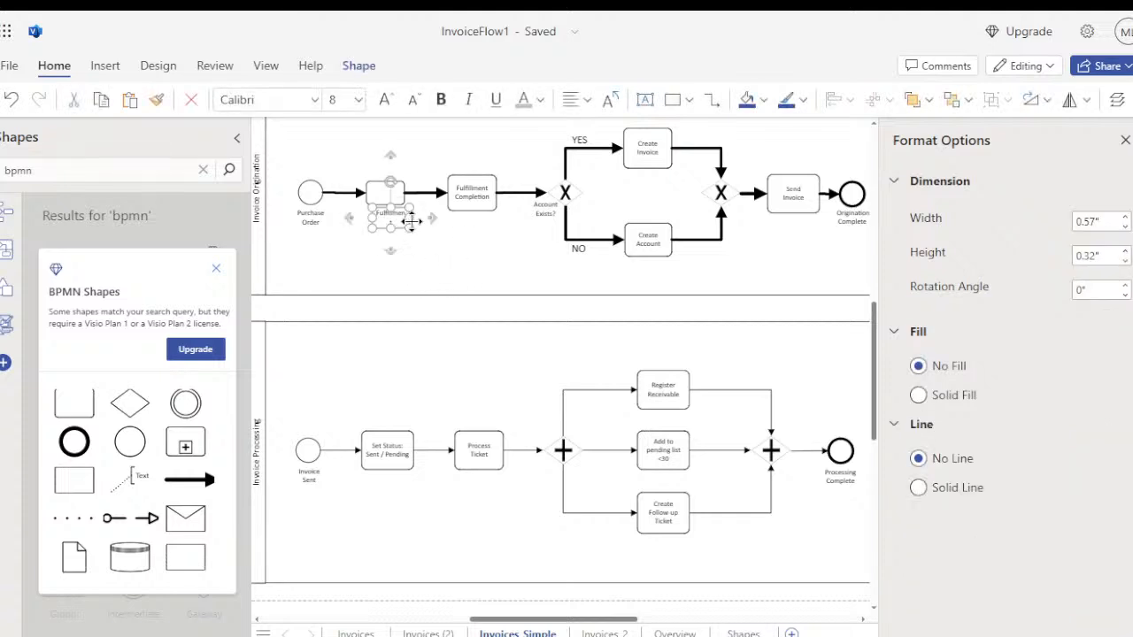
drag(411, 218, 382, 217)
click(407, 270)
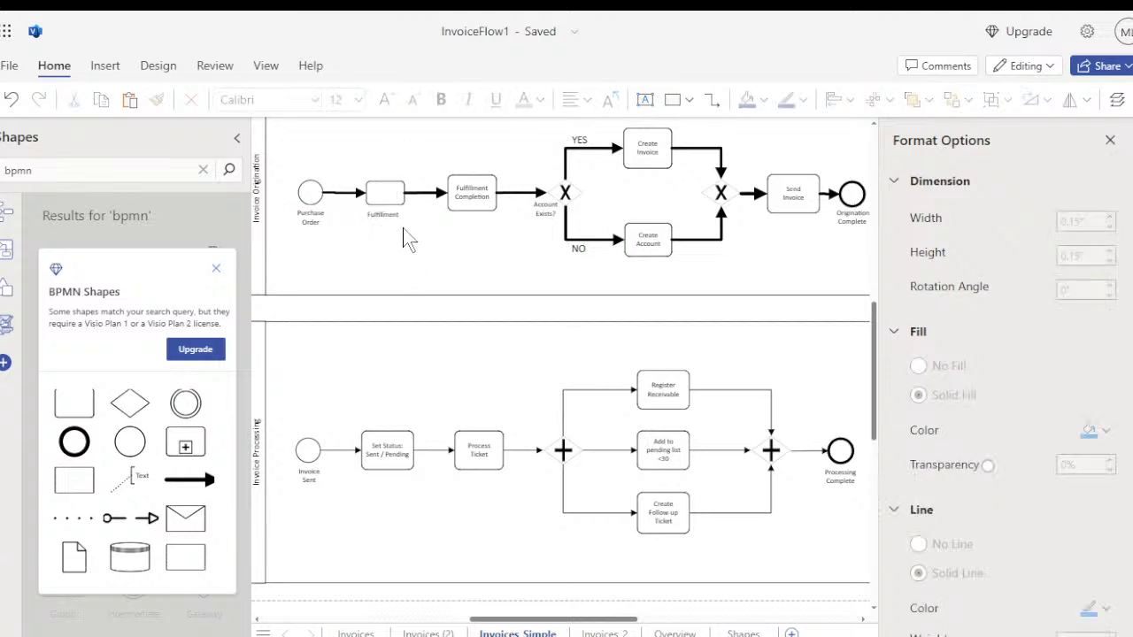
- Examine the simplified flowchart and the available BPMN shapes in the search results
scroll(354, 252, up, 3)
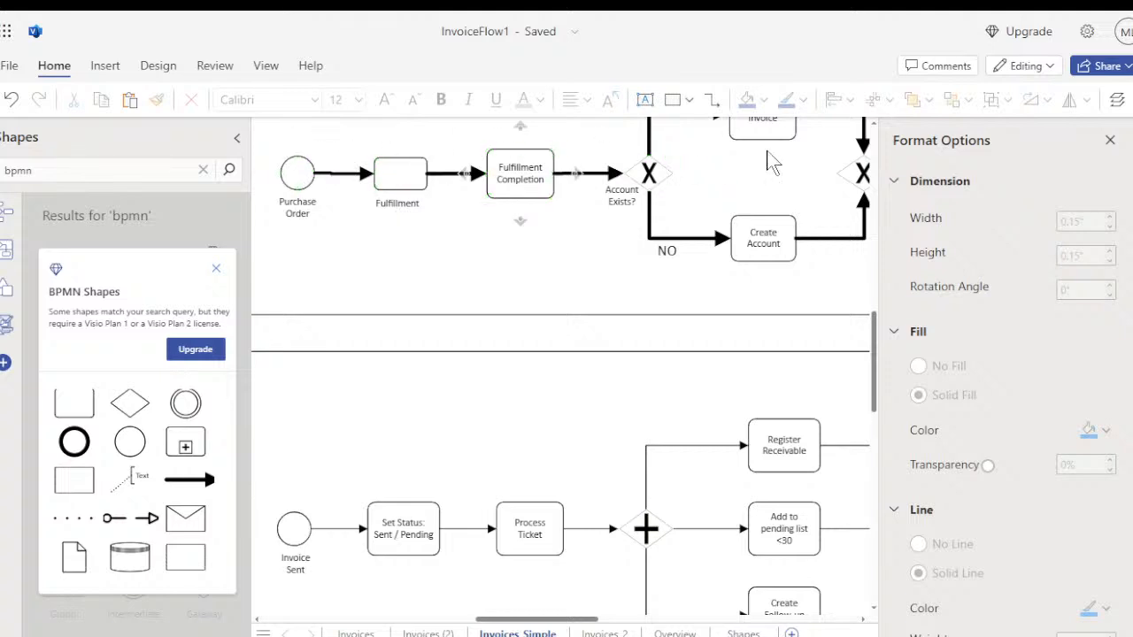
scroll(457, 250, down, 5)
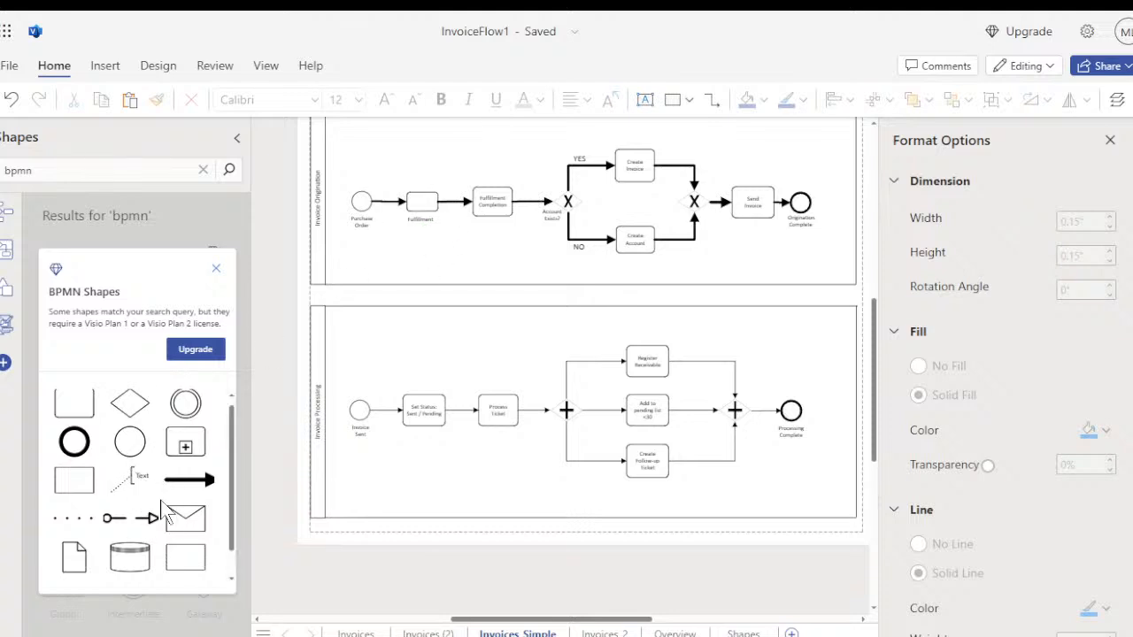
scroll(150, 509, down, 1)
scroll(130, 456, up, 1)
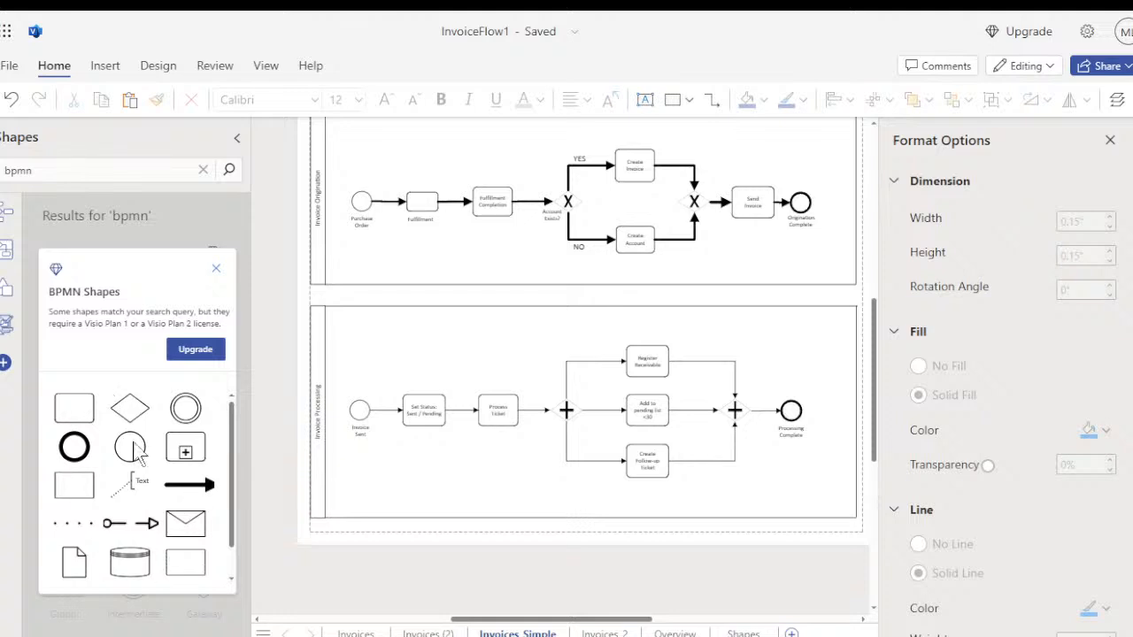
scroll(92, 449, down, 1)
scroll(93, 449, up, 1)
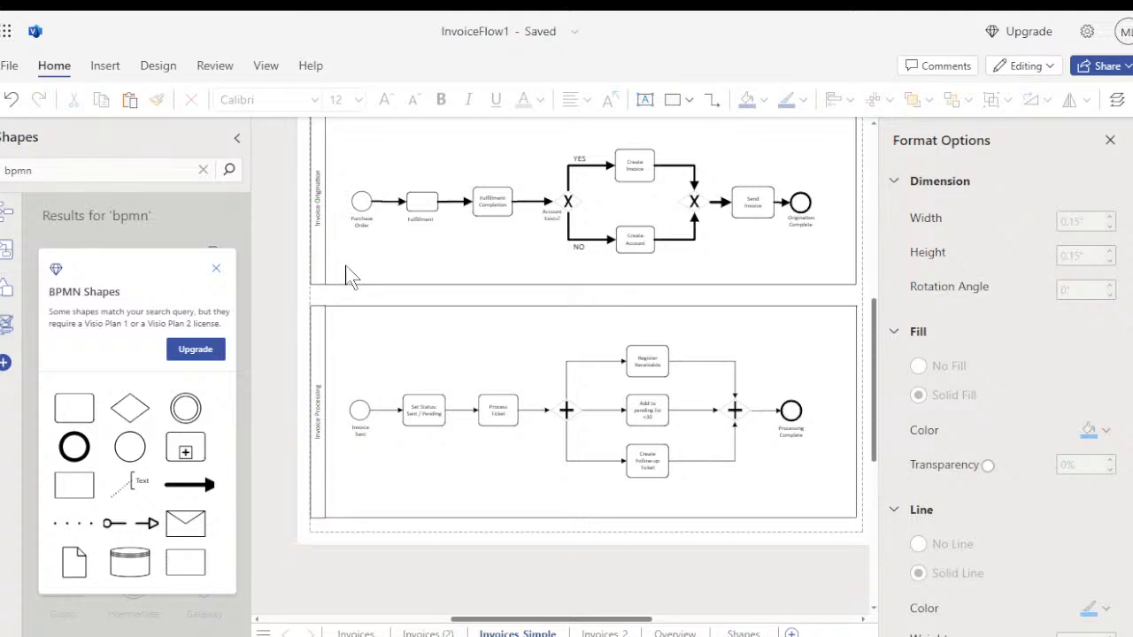
scroll(346, 273, up, 2)
scroll(336, 296, down, 1)
drag(360, 197, 363, 218)
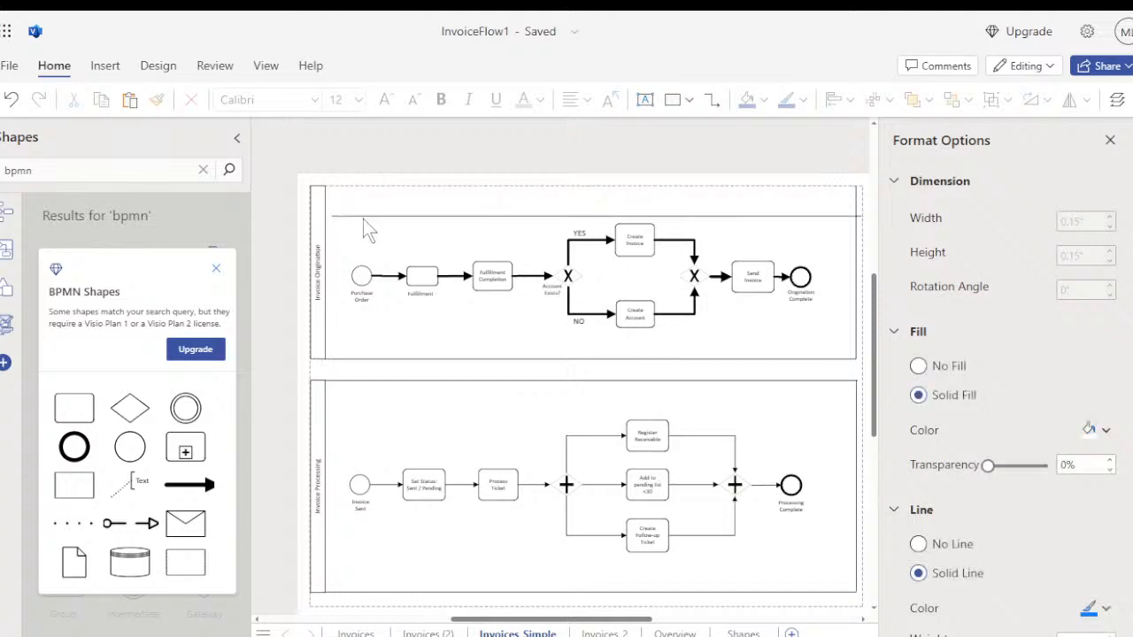
click(305, 168)
drag(463, 216, 451, 183)
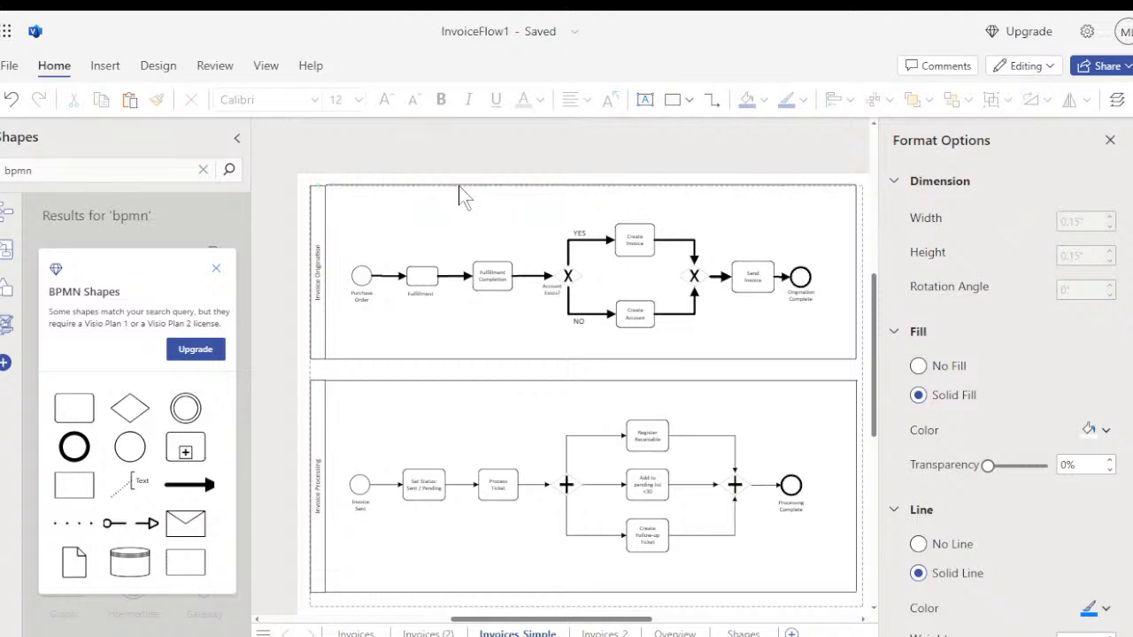
drag(459, 189, 452, 185)
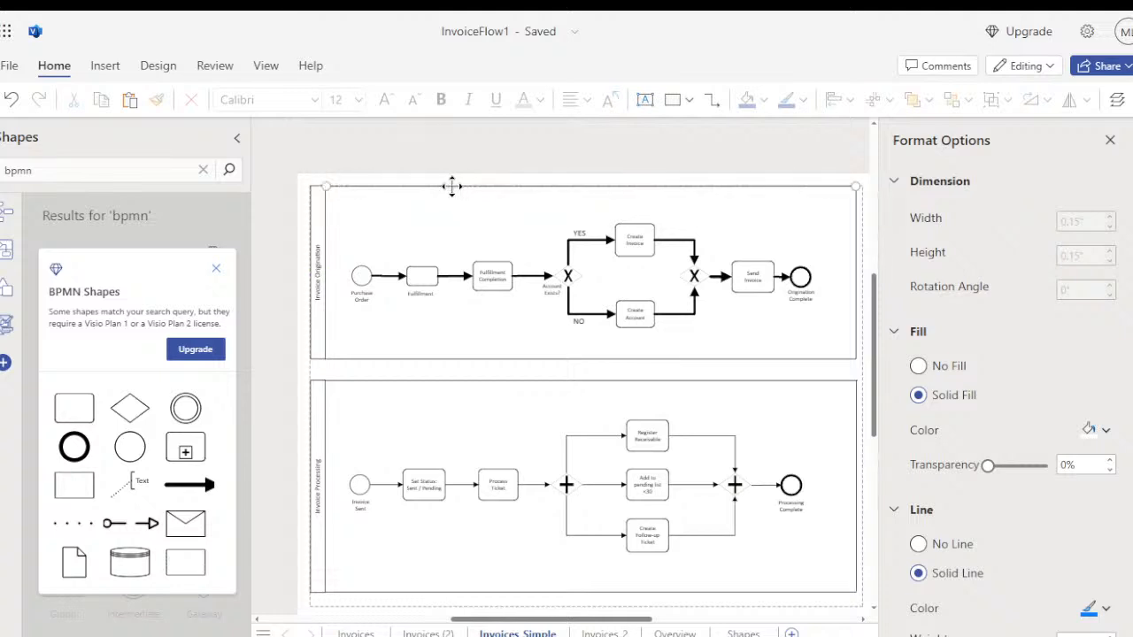
- Examine the parallel gateways in the Invoice Processing lane and the exclusive gateways around Create Invoice and Create Account
click(297, 177)
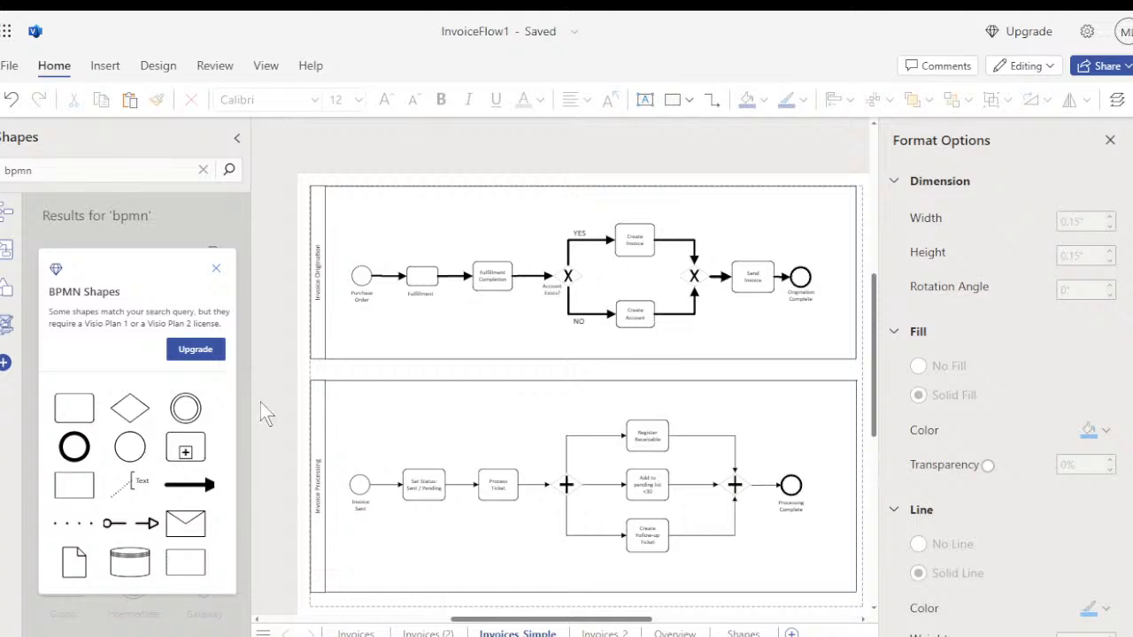
scroll(286, 337, down, 2)
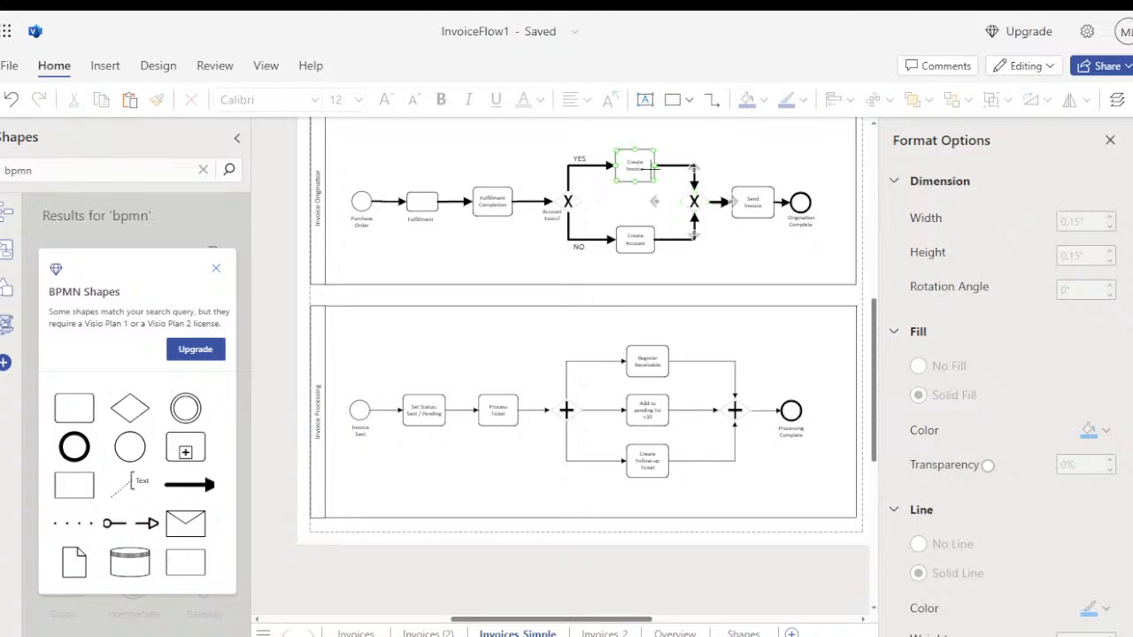
click(735, 411)
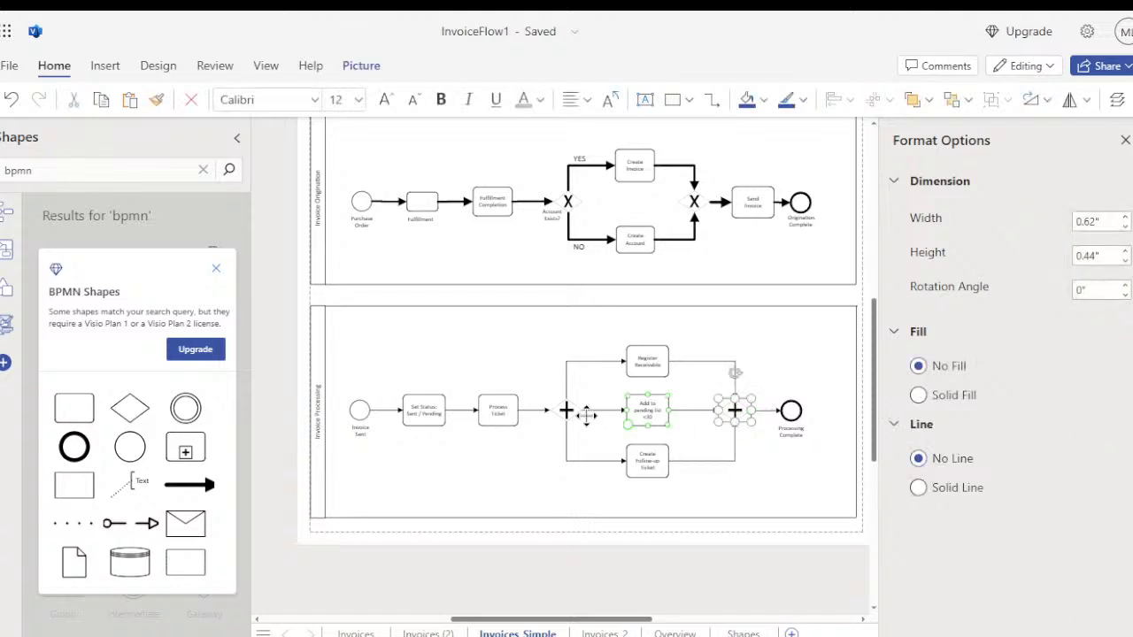
click(565, 410)
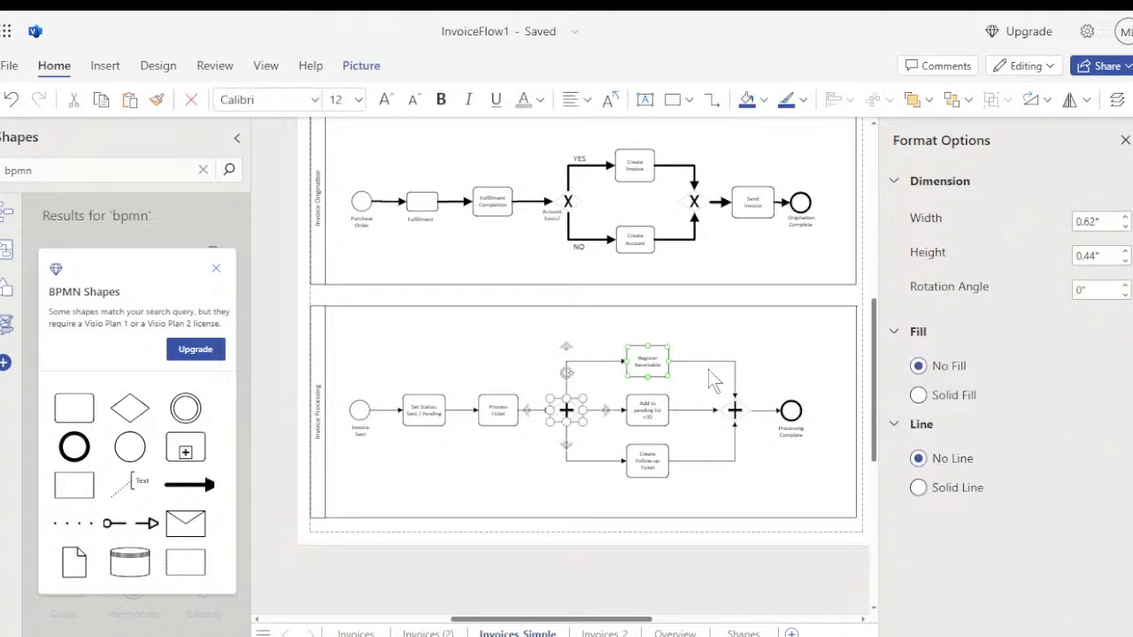
click(728, 410)
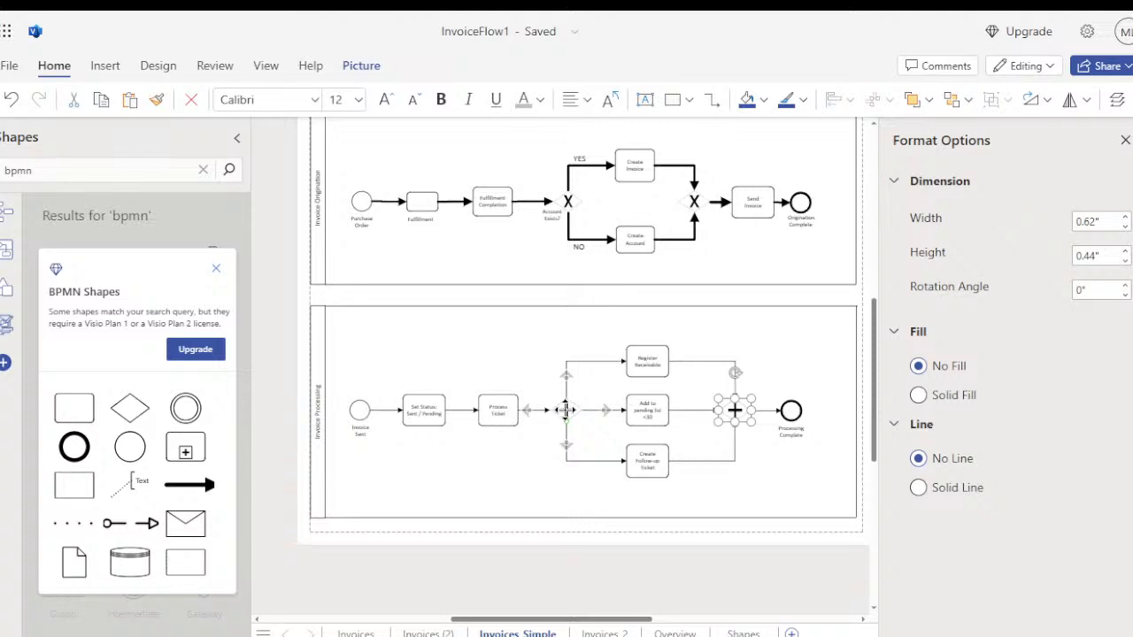
click(567, 410)
click(743, 391)
click(746, 359)
scroll(730, 218, up, 1)
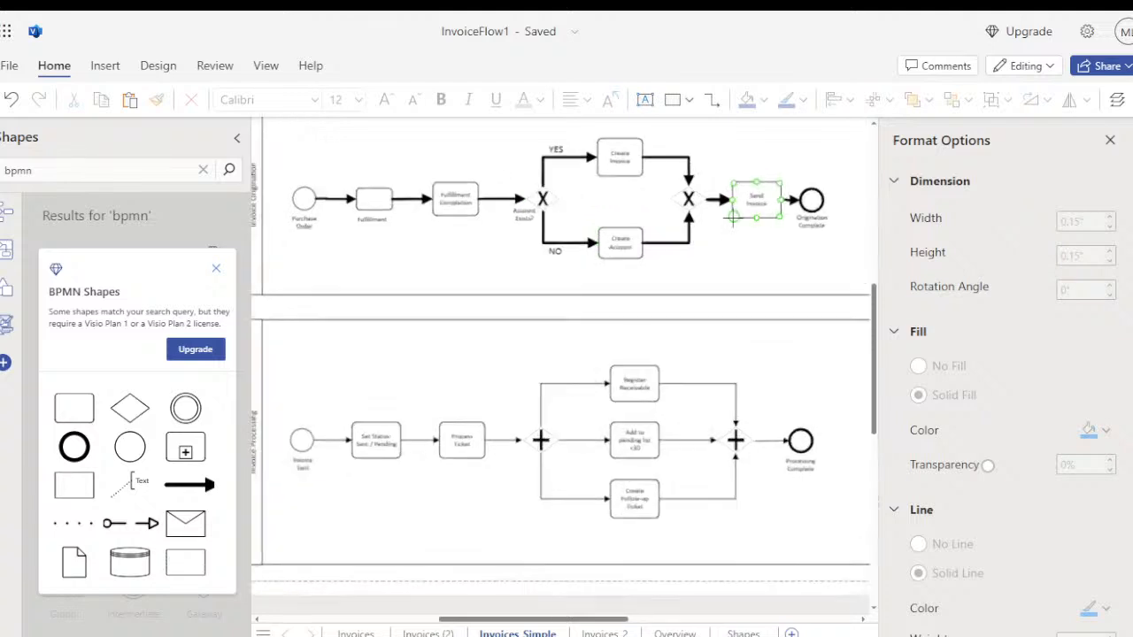
scroll(733, 217, up, 2)
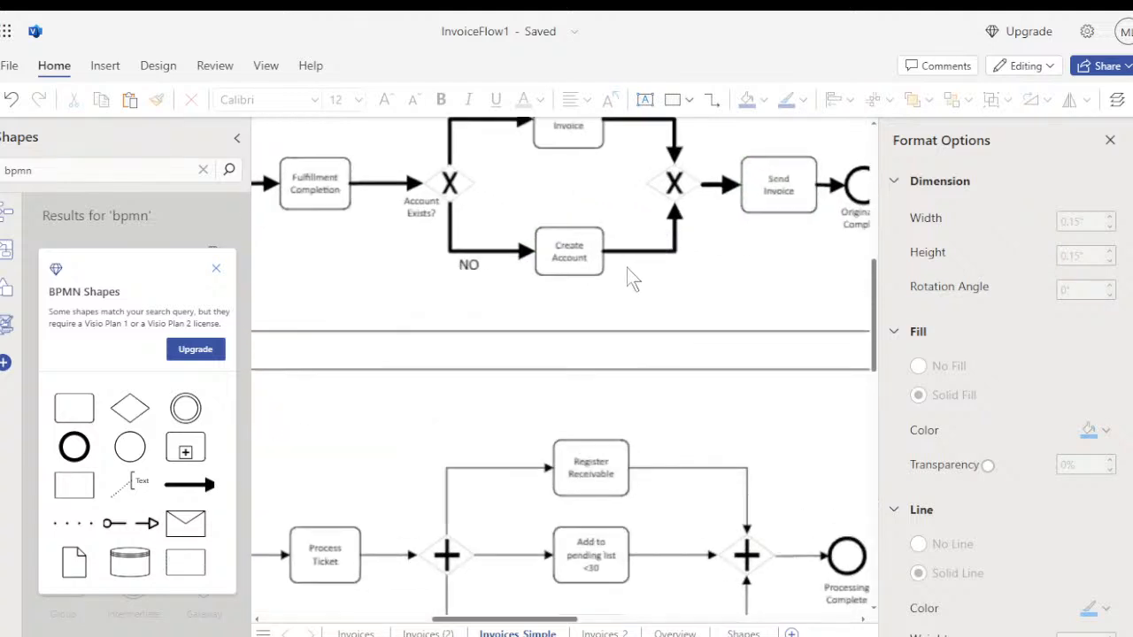
scroll(632, 278, up, 3)
scroll(627, 270, down, 2)
scroll(548, 357, up, 2)
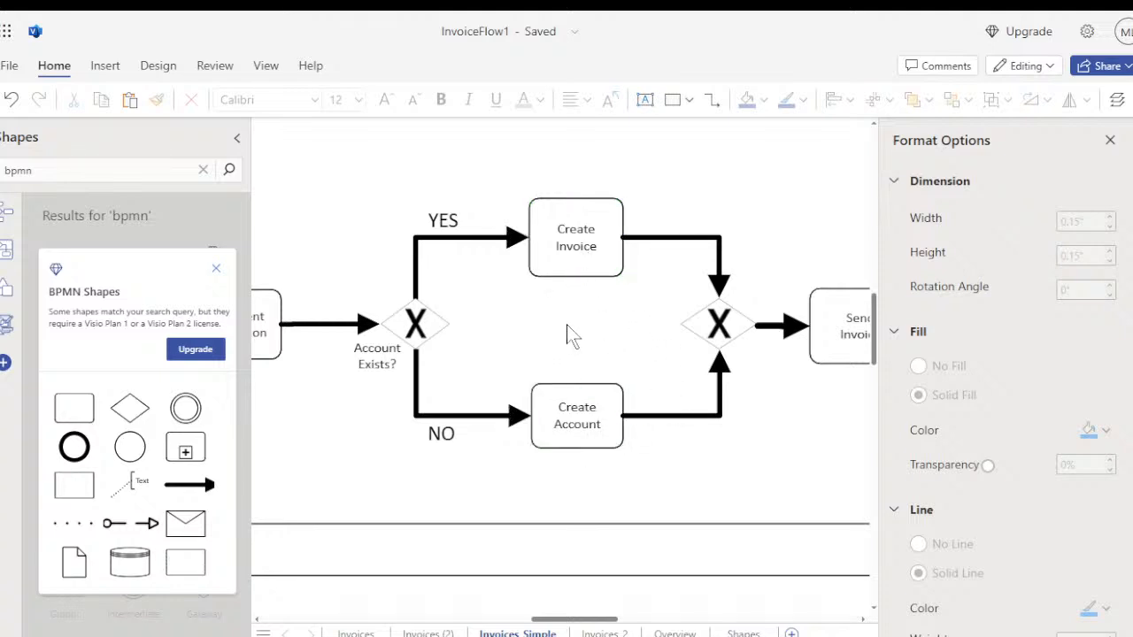
scroll(569, 330, down, 5)
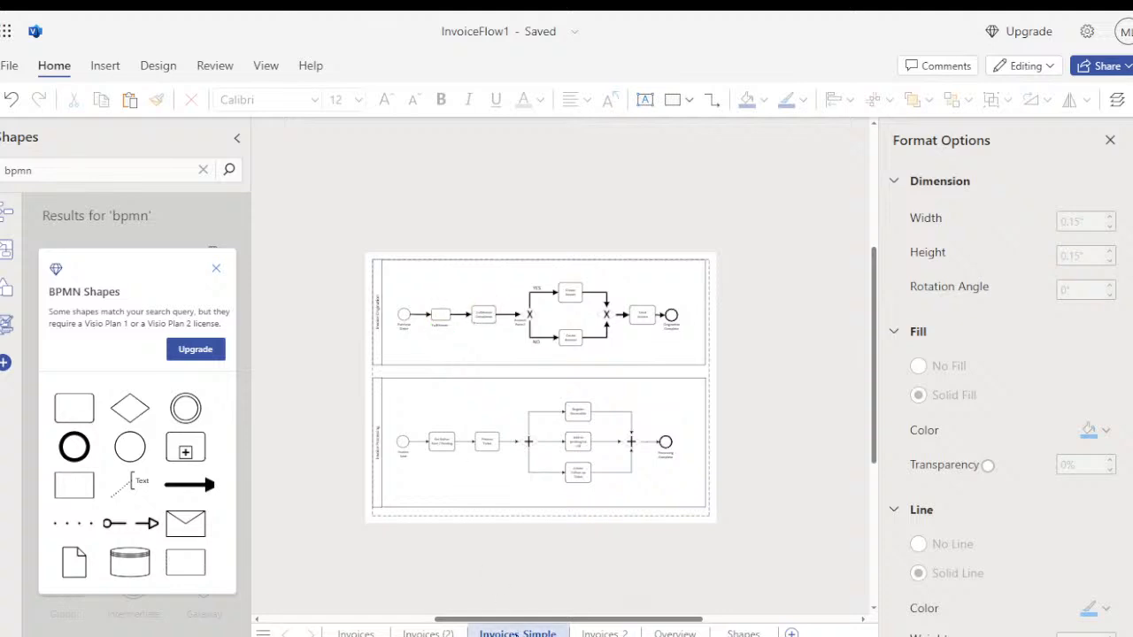
- Duplicate the Invoices Simple page and delete the whole Invoice Processing lane from the copy
right_click(519, 633)
click(547, 564)
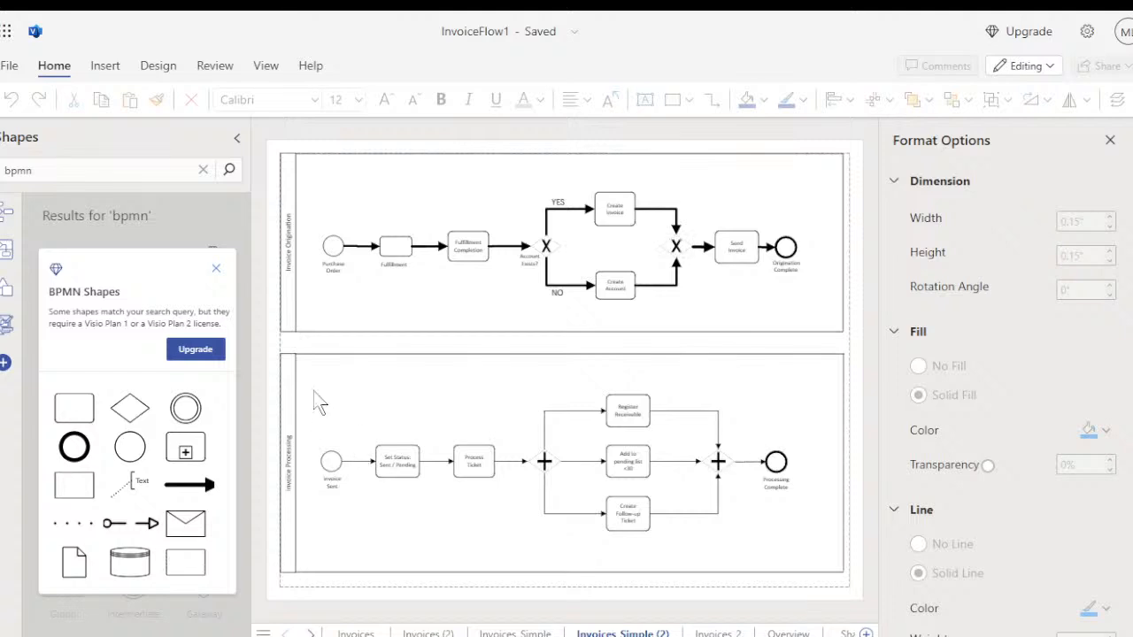
drag(274, 344, 624, 547)
drag(753, 583, 852, 585)
key(Delete)
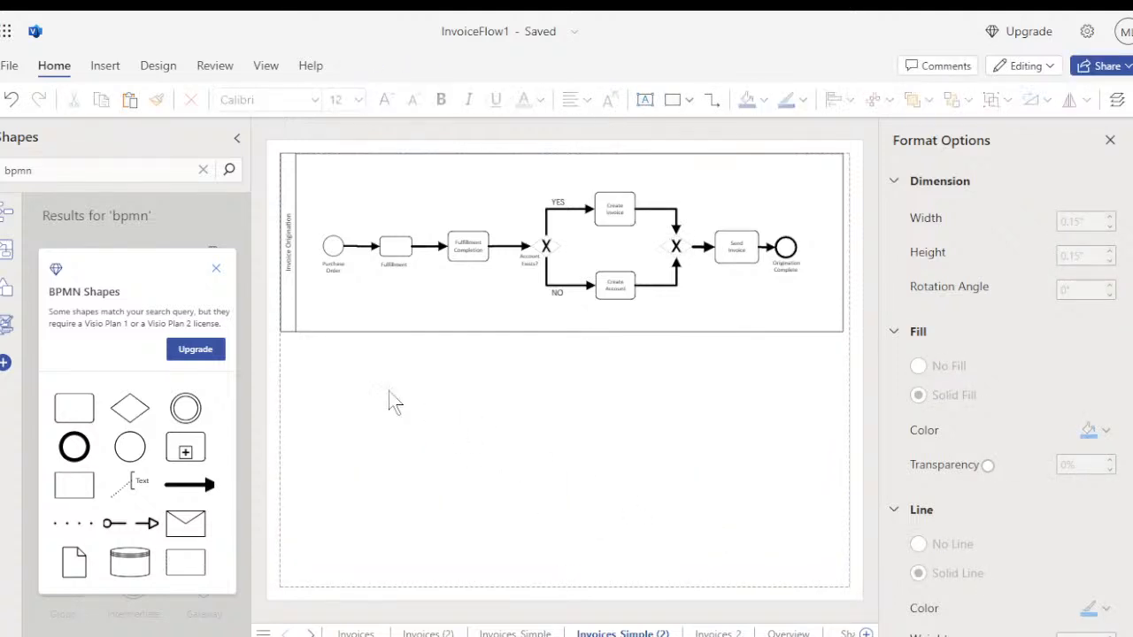
- Make the Invoice Origination lane taller by lowering its bottom border and extending the title strip and far side border down to it
drag(387, 328, 382, 496)
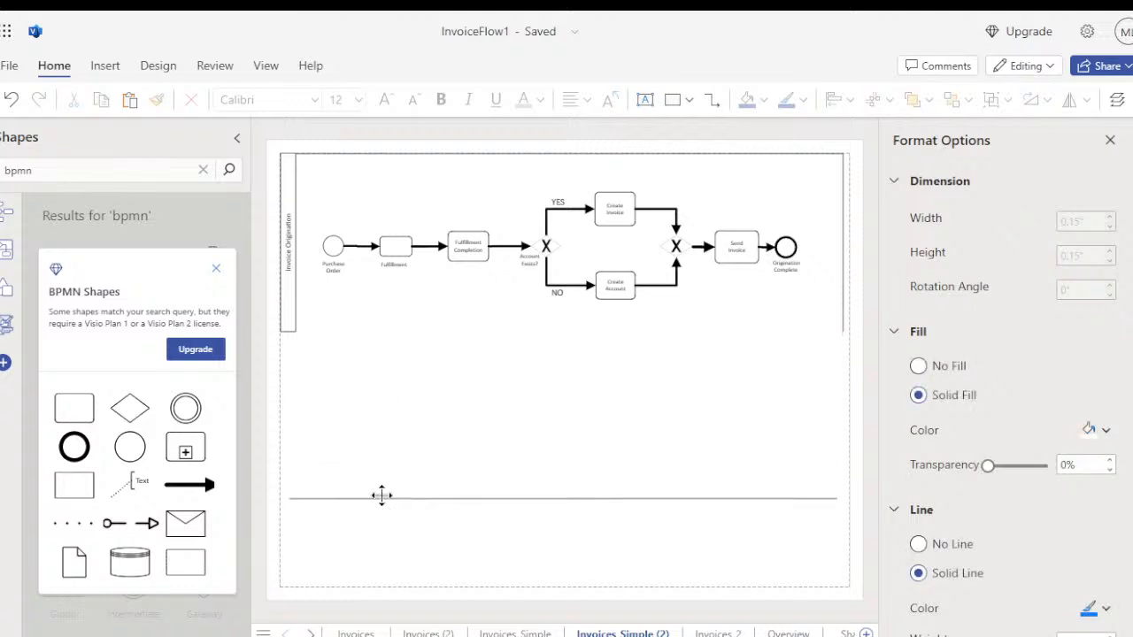
click(289, 328)
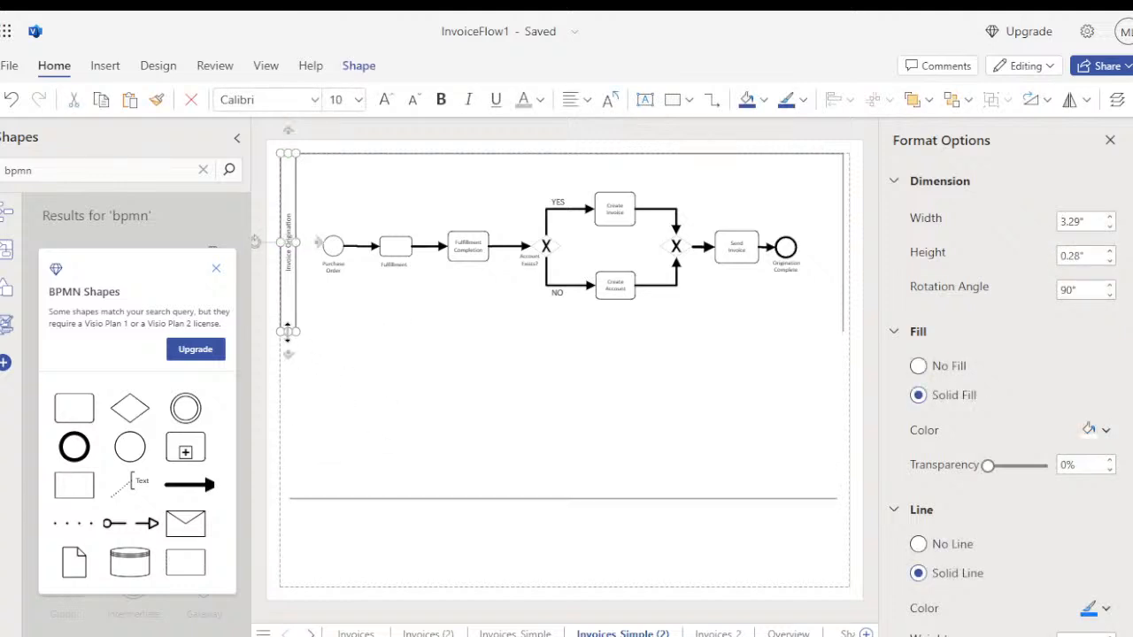
drag(284, 434, 286, 500)
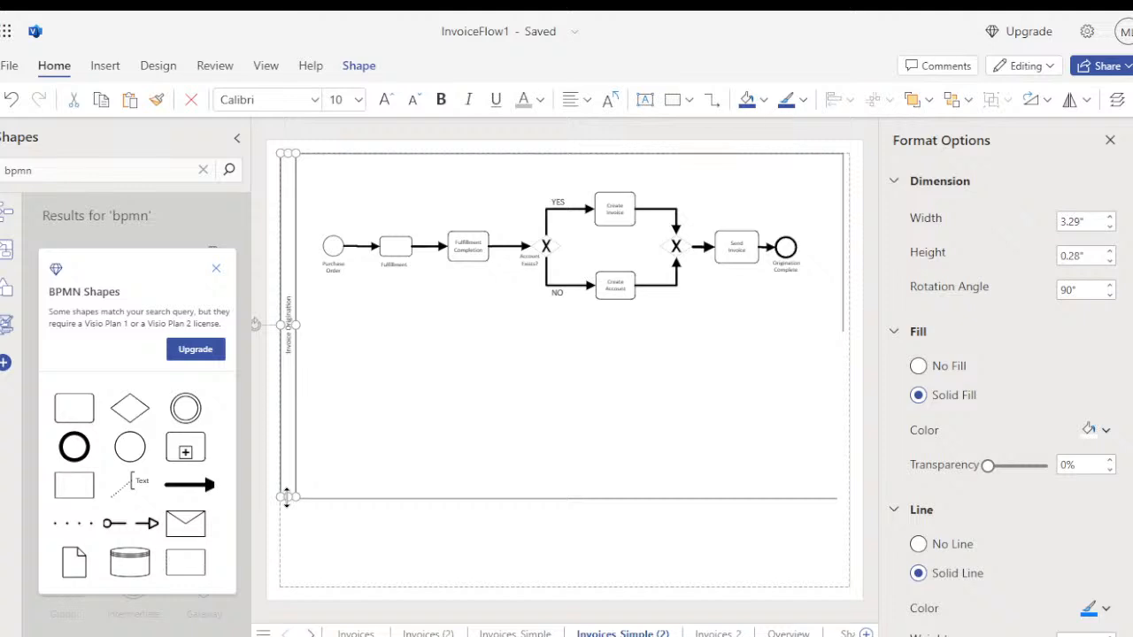
click(842, 287)
drag(843, 332, 841, 494)
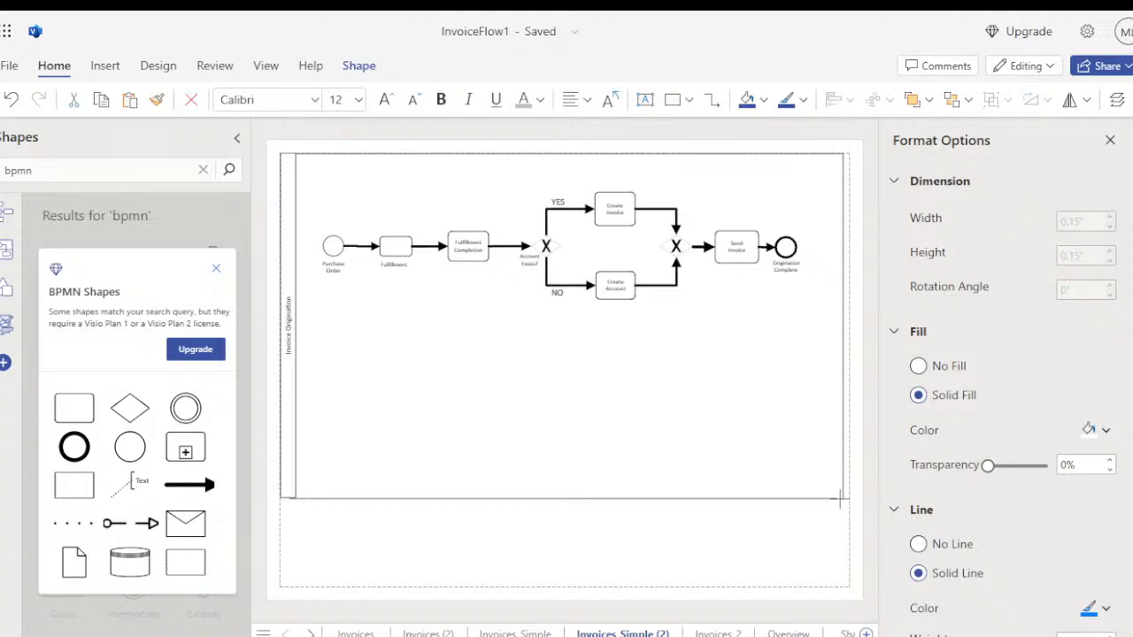
click(769, 498)
click(525, 359)
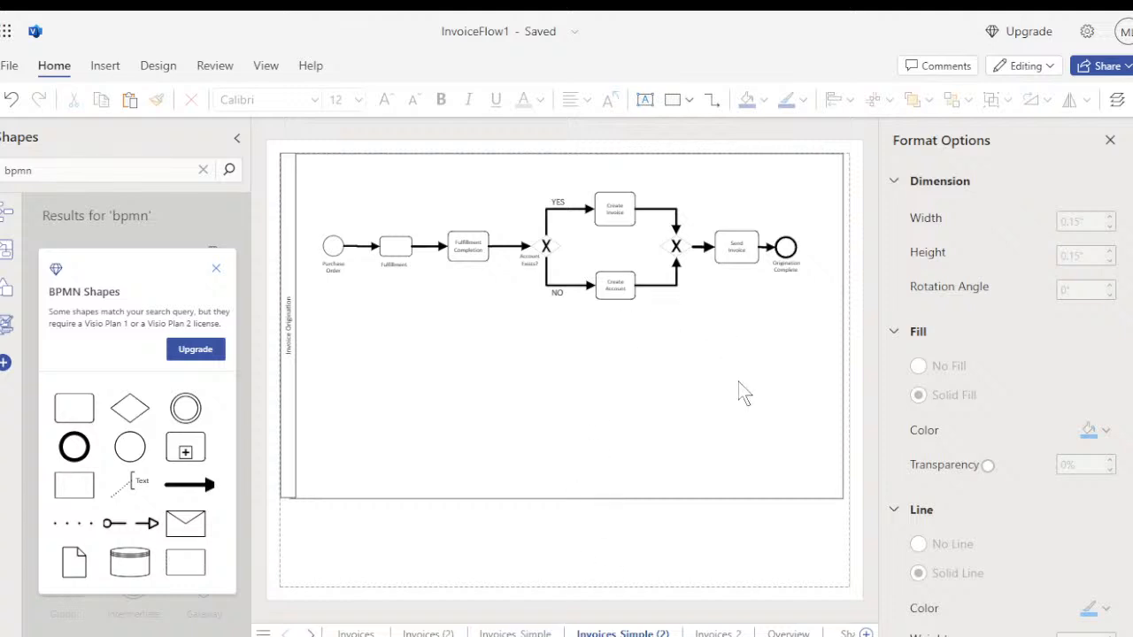
- Delete the connector running from Create Account to the second X gateway
click(617, 284)
scroll(712, 322, up, 3)
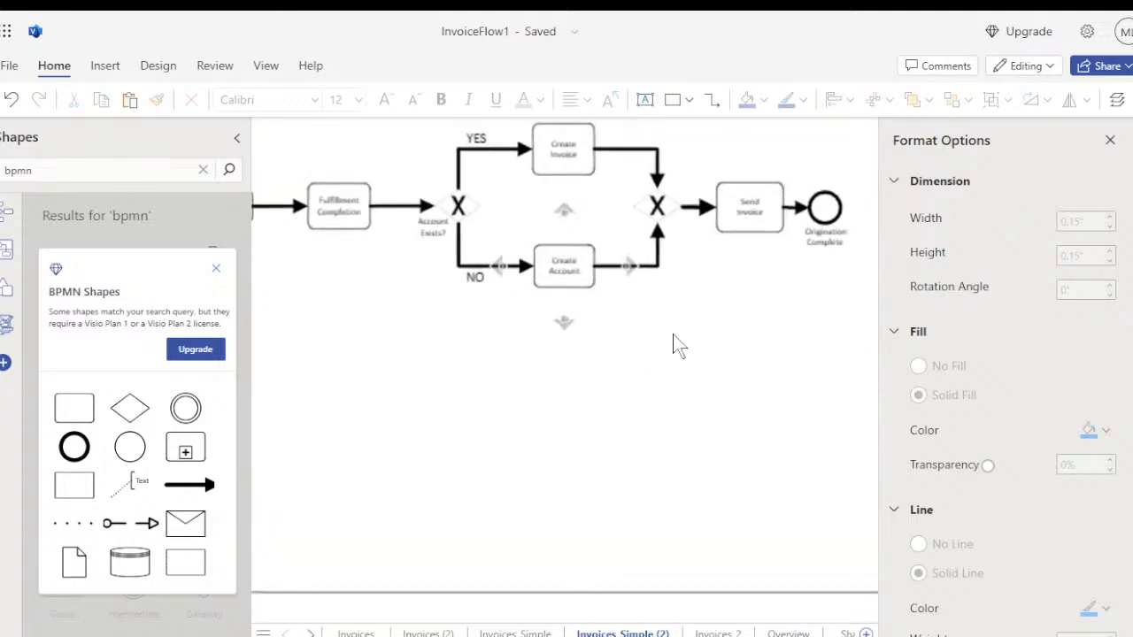
scroll(670, 347, up, 3)
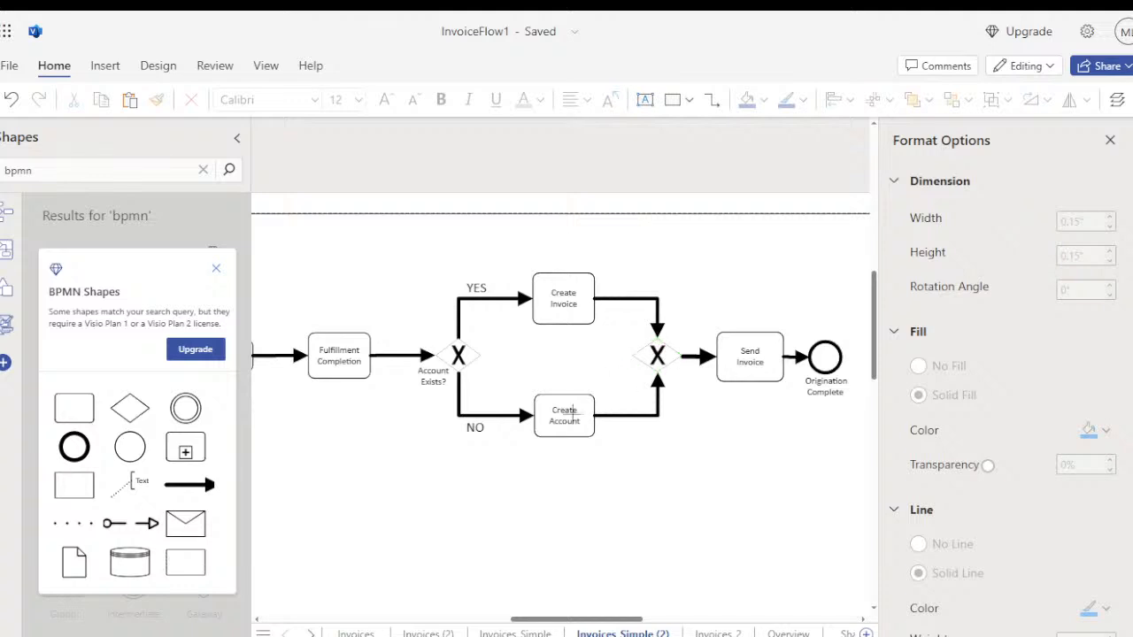
drag(655, 414, 686, 483)
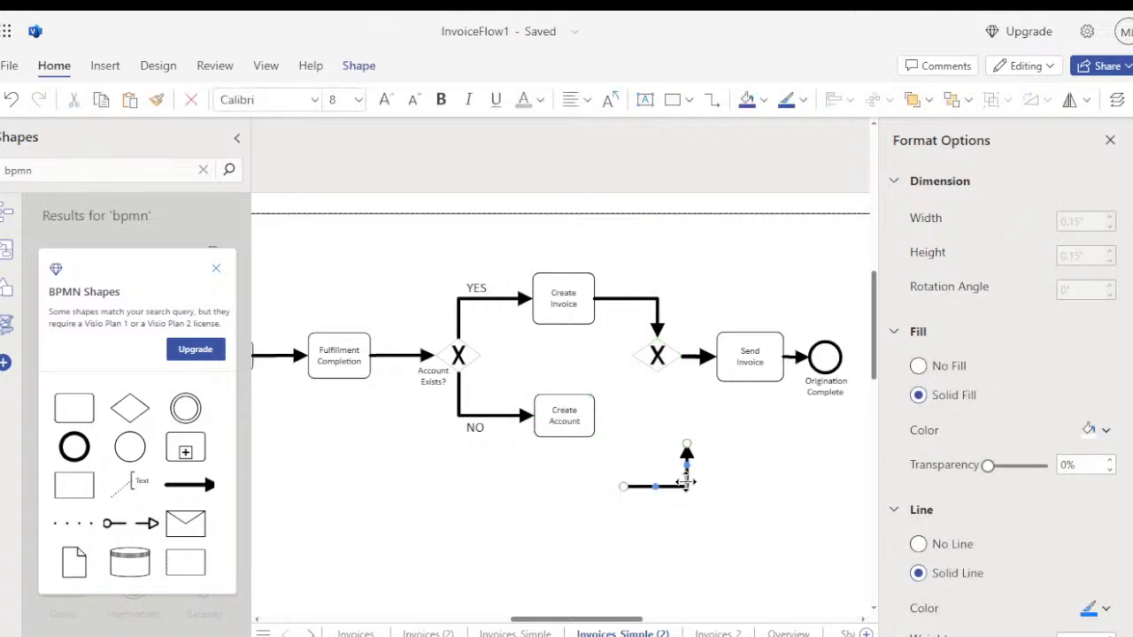
key(Delete)
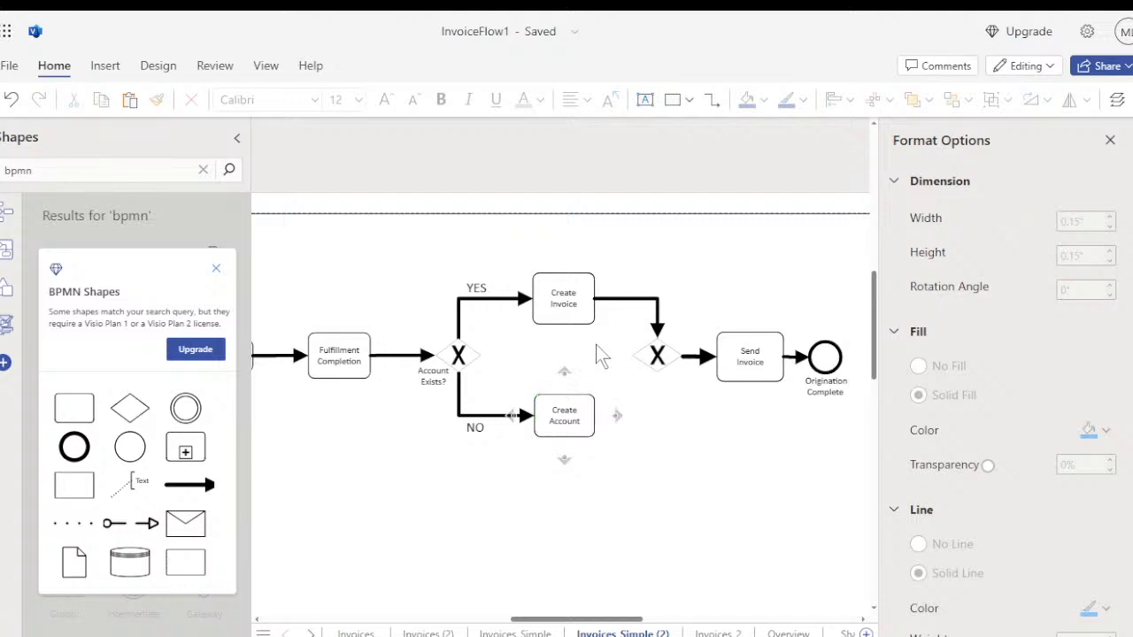
- Move the Create Account box closer to the Account Exists? gateway, keeping it level on the NO branch
click(567, 422)
drag(537, 413, 503, 411)
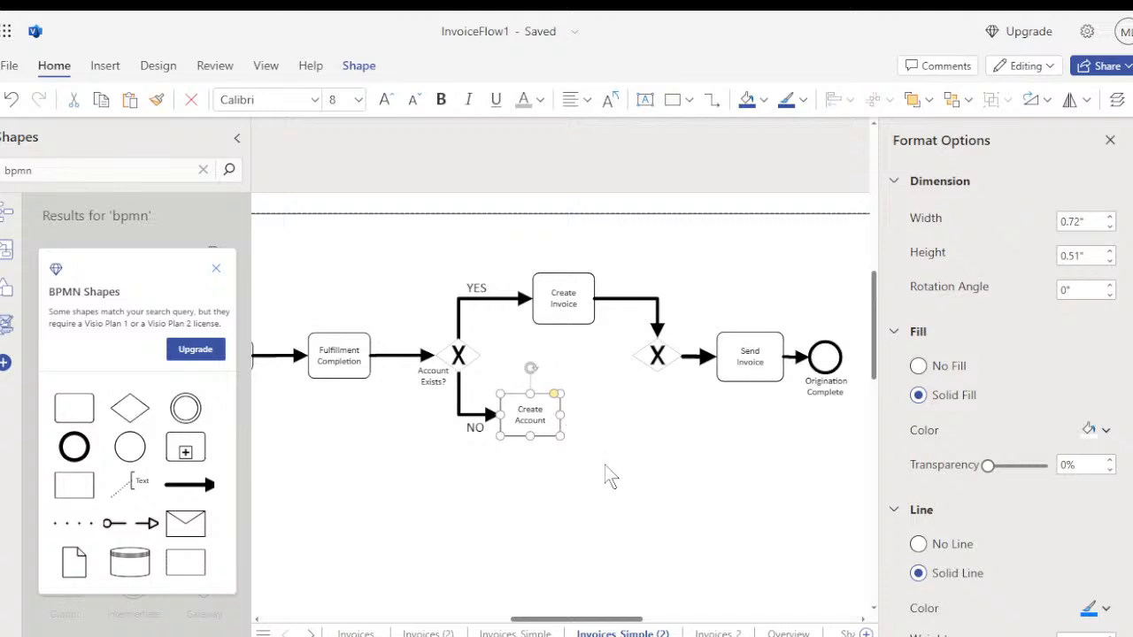
click(625, 445)
click(573, 305)
click(576, 390)
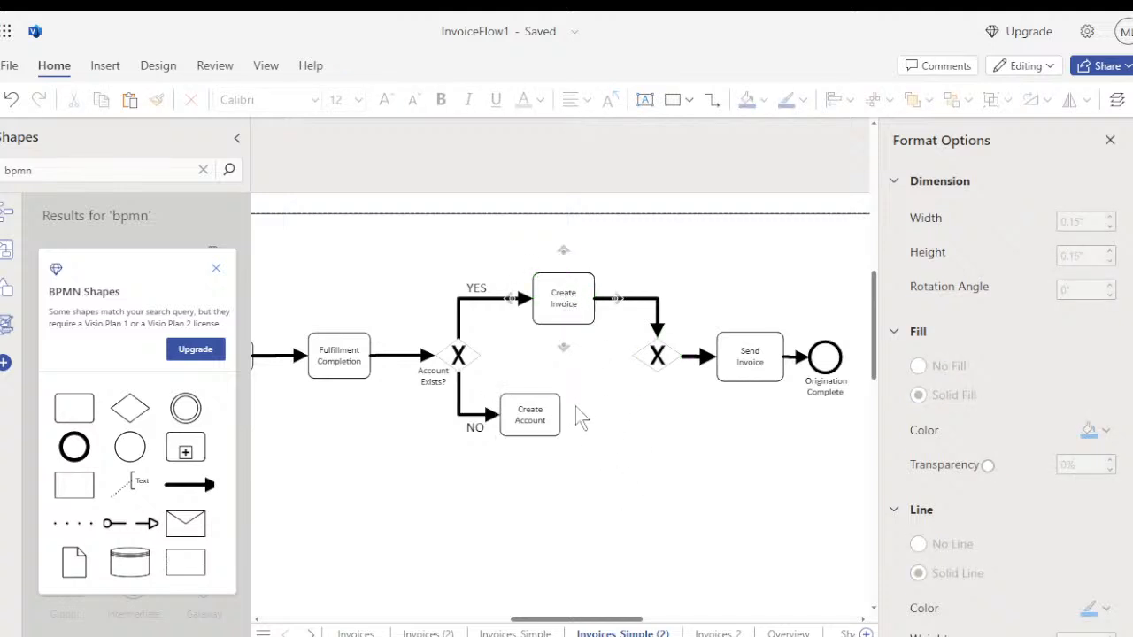
click(656, 357)
- Connect the top of Create Account to the bottom connection point of Create Invoice
click(551, 414)
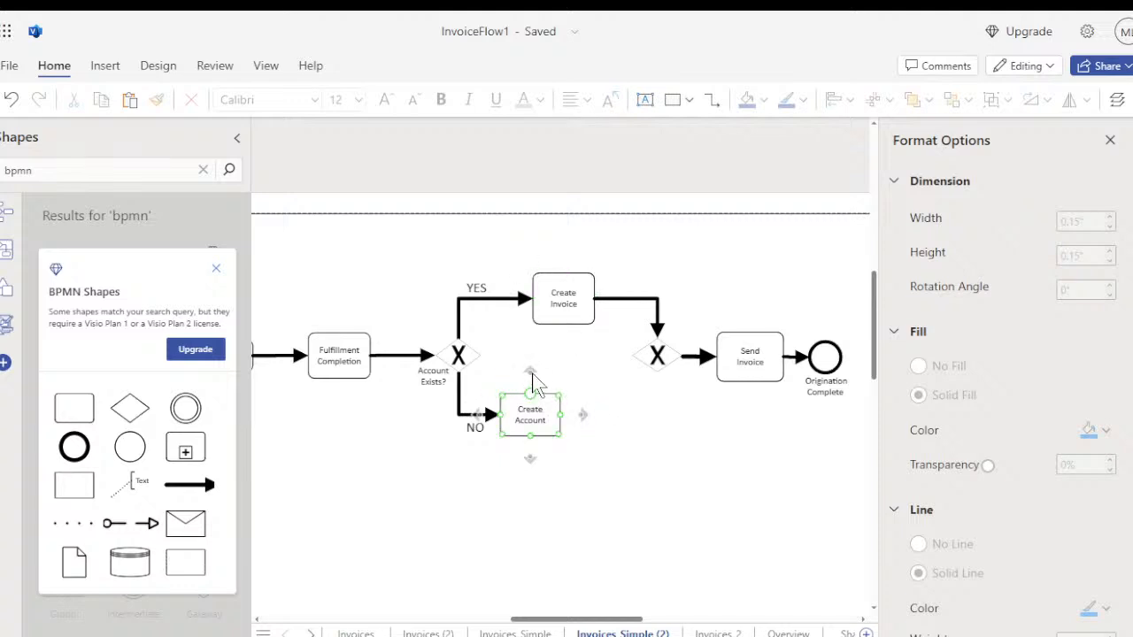
drag(532, 373, 532, 372)
drag(557, 333, 563, 324)
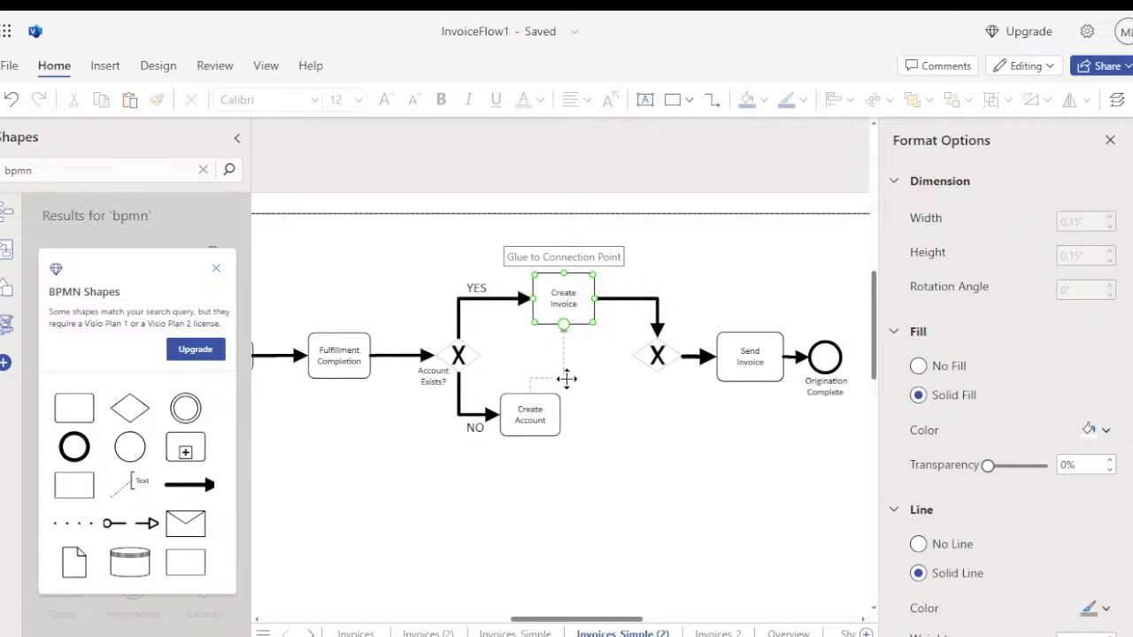
drag(566, 364, 566, 365)
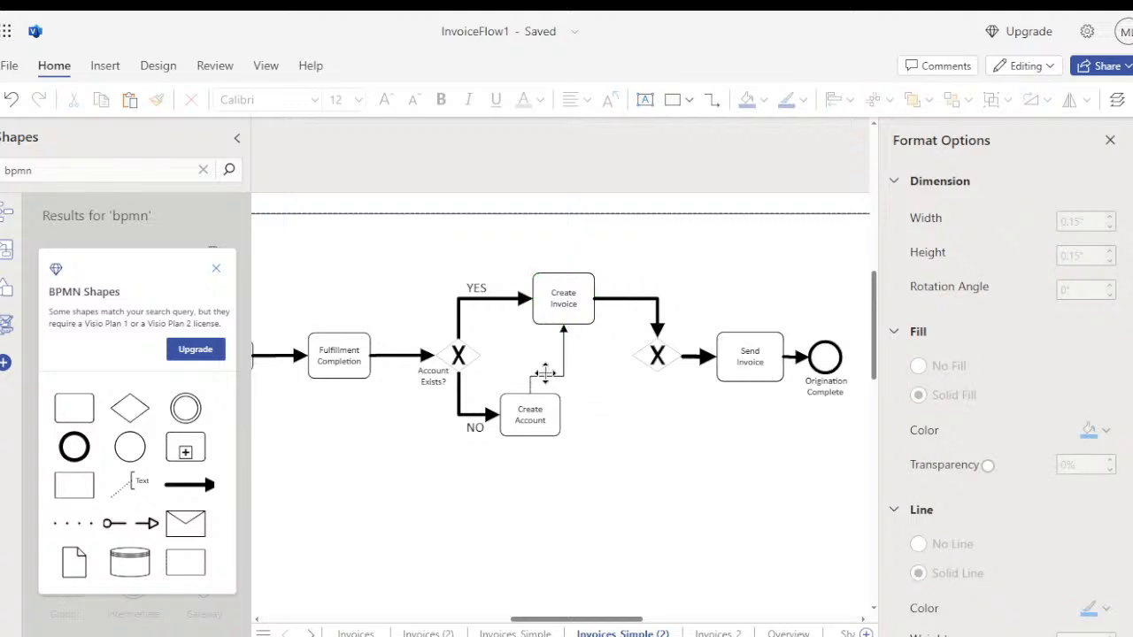
click(532, 410)
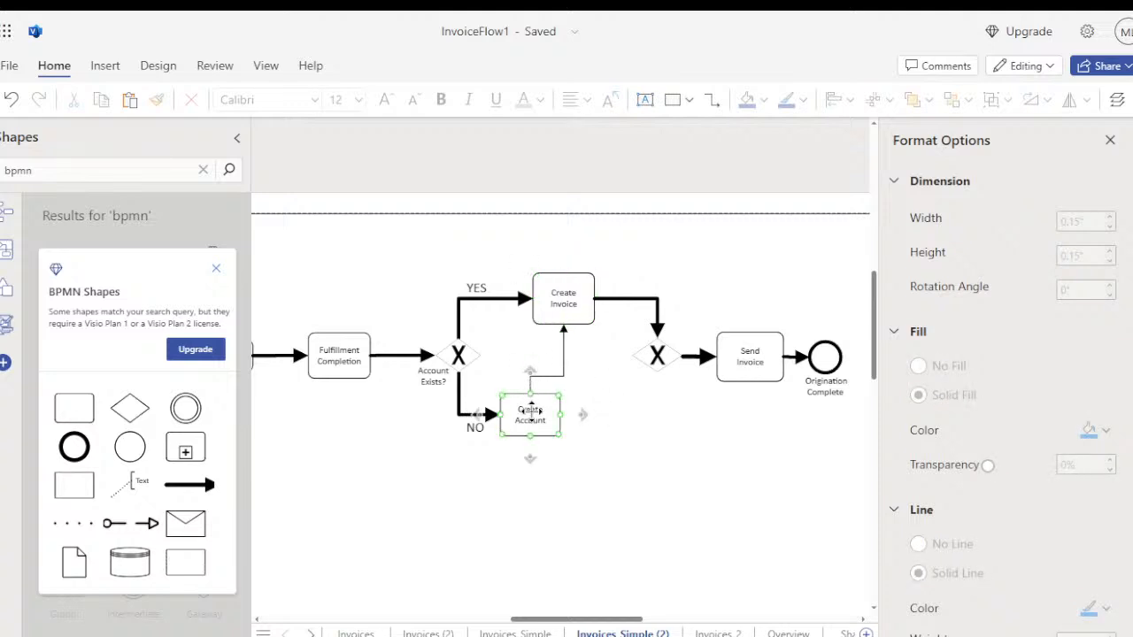
- Move Create Account lower together with its NO label, and shift the second X gateway closer to Create Invoice
click(490, 478)
drag(445, 472, 522, 464)
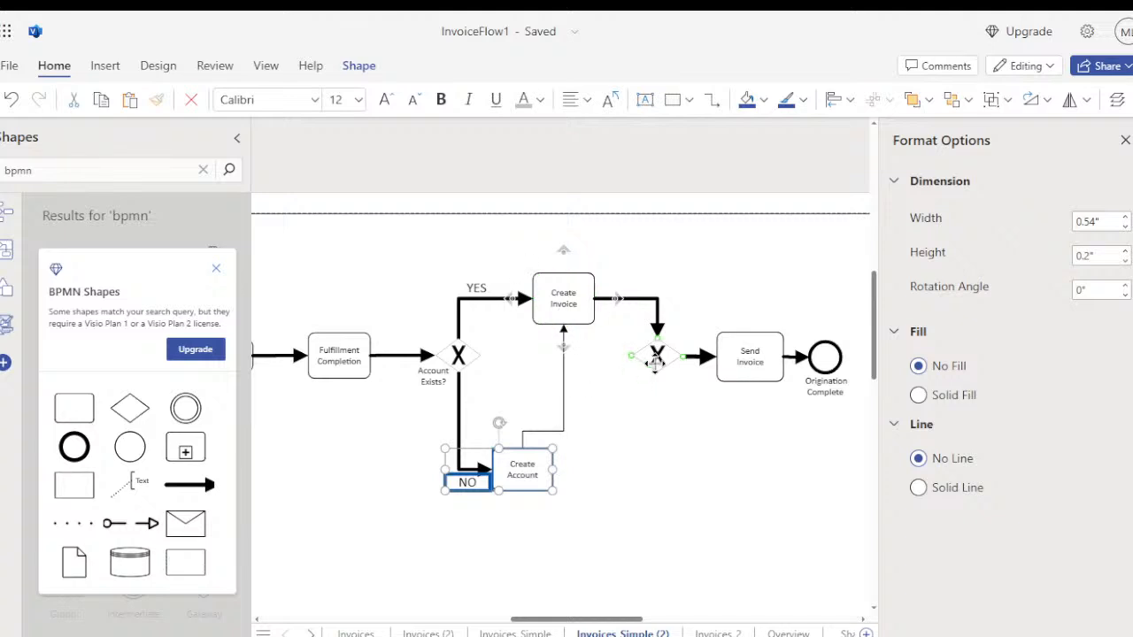
drag(655, 355, 607, 372)
drag(621, 370, 623, 368)
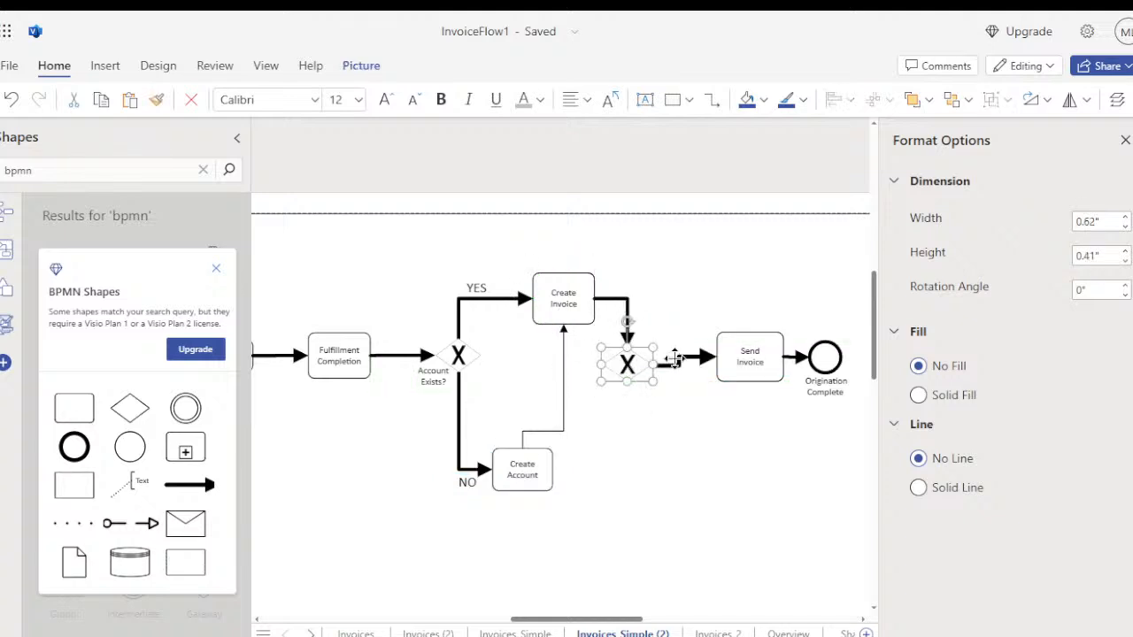
- Delete the connector from the second X gateway to Send Invoice and the one from Create Account to Create Invoice
click(674, 358)
key(Delete)
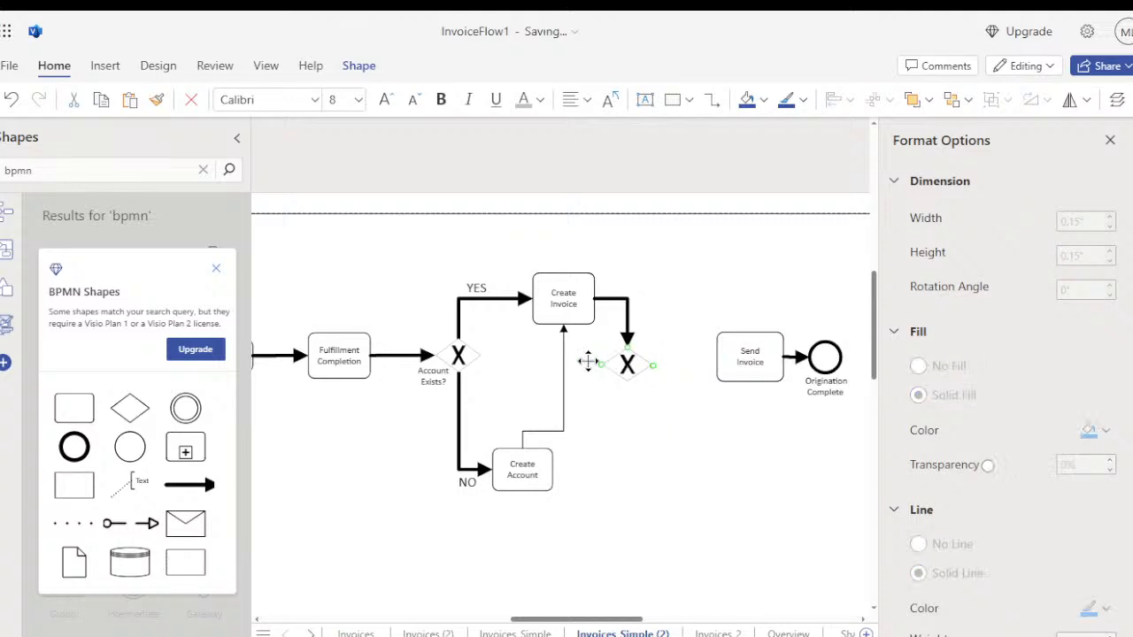
click(563, 366)
key(Delete)
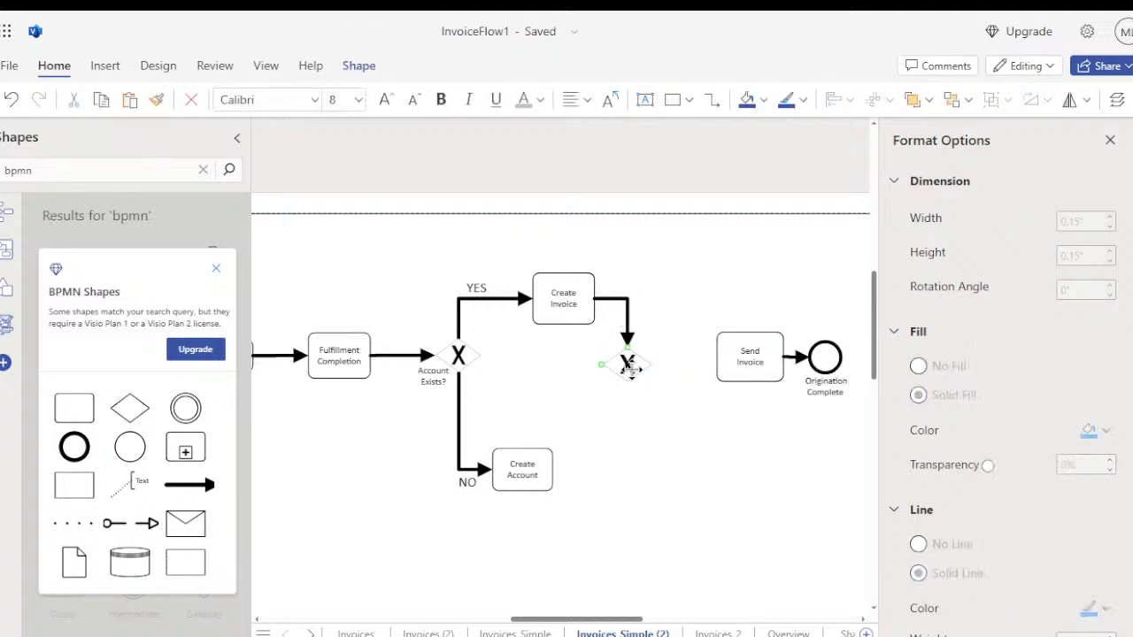
- Move the second X gateway between Create Invoice and Create Account and delete its connector from Create Invoice
drag(553, 371, 550, 386)
drag(614, 348, 617, 332)
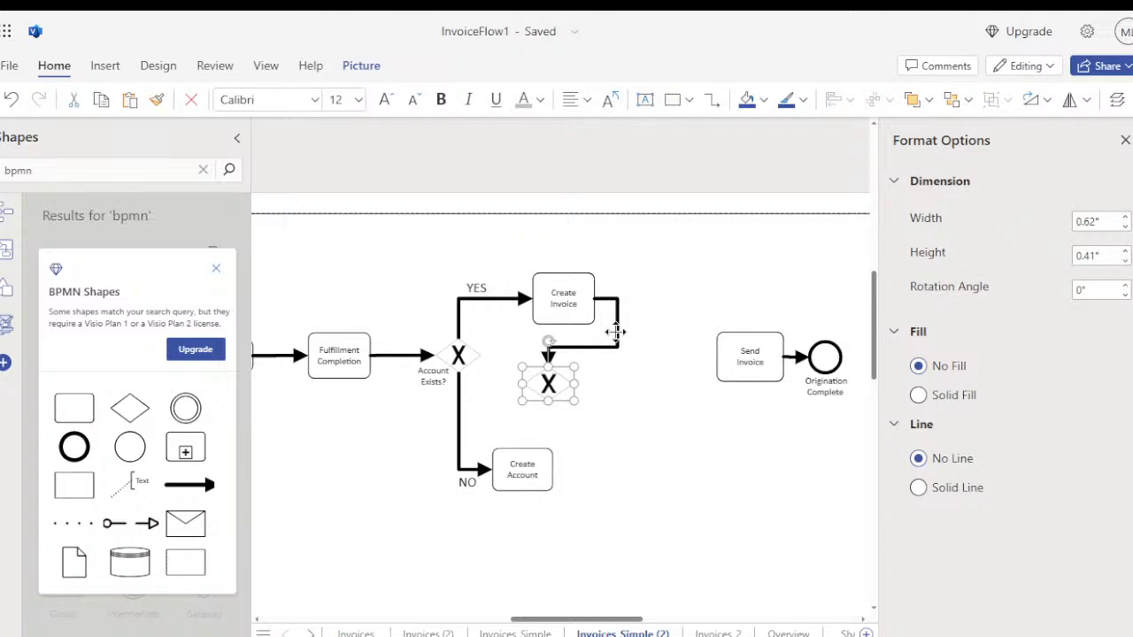
click(617, 331)
key(Delete)
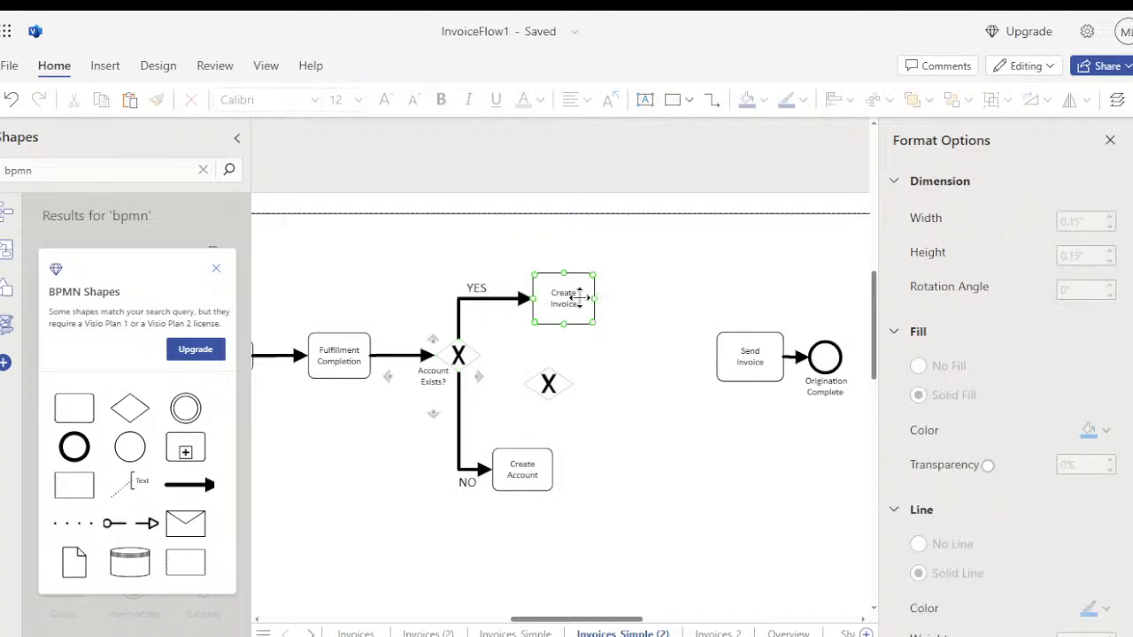
- Shift Create Invoice toward Send Invoice and align the second X gateway level with the Account Exists? gateway
mouse_move(576, 299)
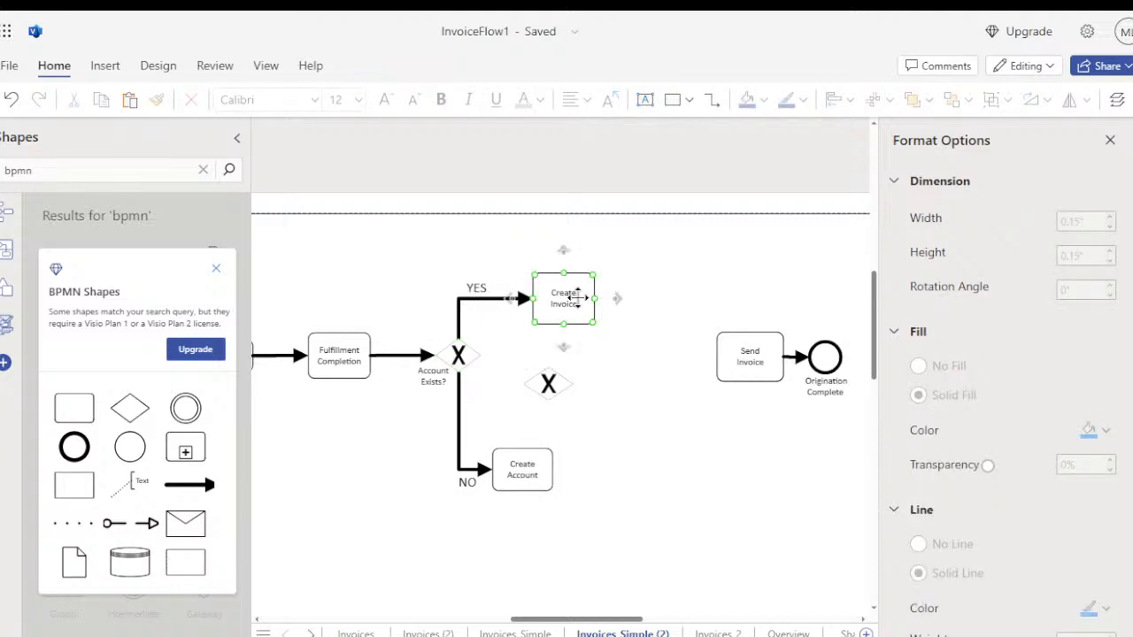
click(522, 464)
click(553, 306)
drag(562, 301, 656, 305)
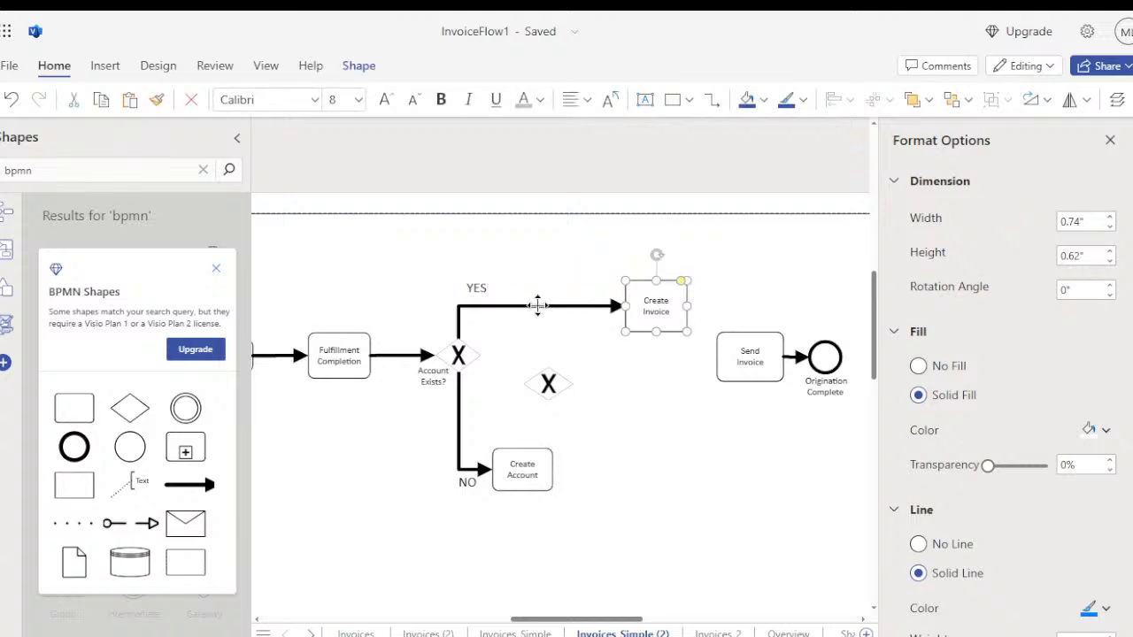
drag(549, 382, 563, 355)
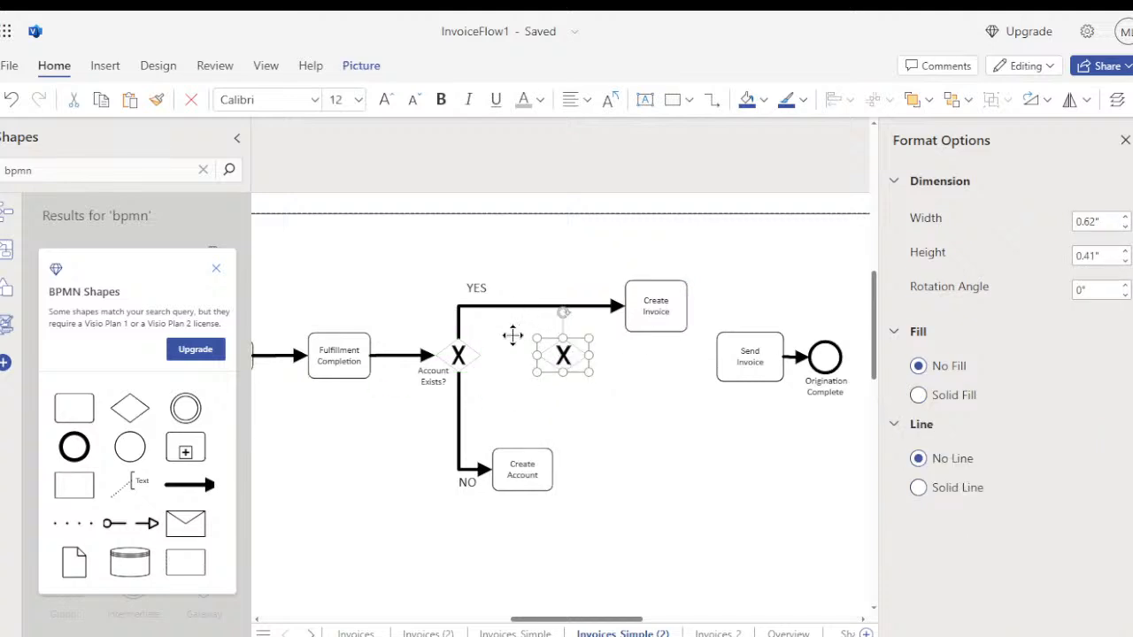
- Delete the connector from the Account Exists? gateway to Create Invoice and link the two X gateways with a copied connector
click(513, 307)
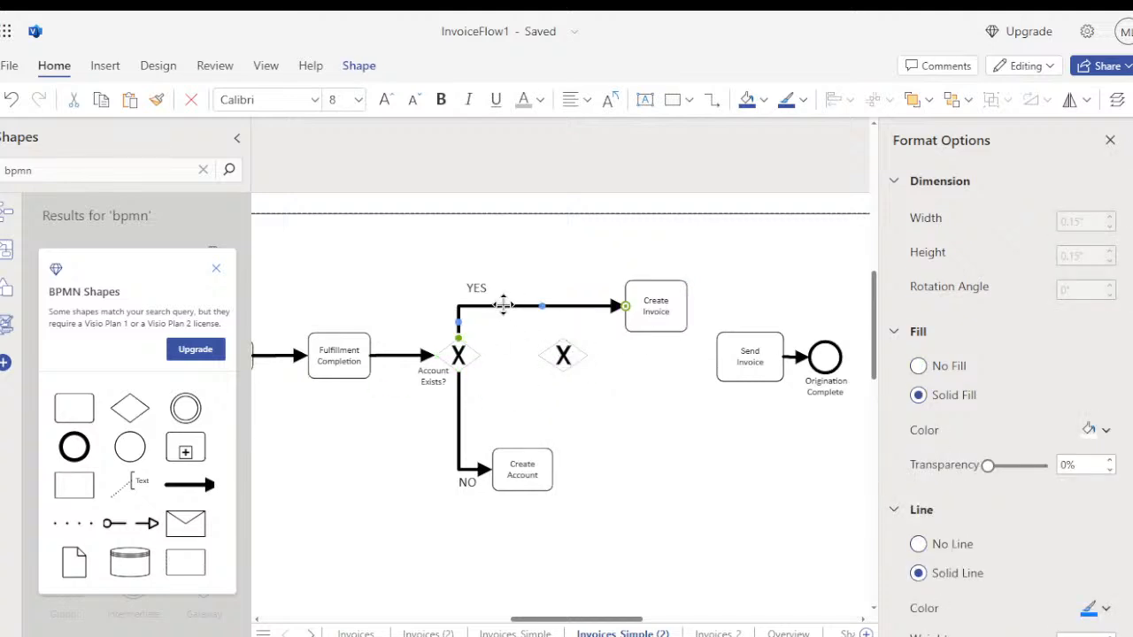
key(Delete)
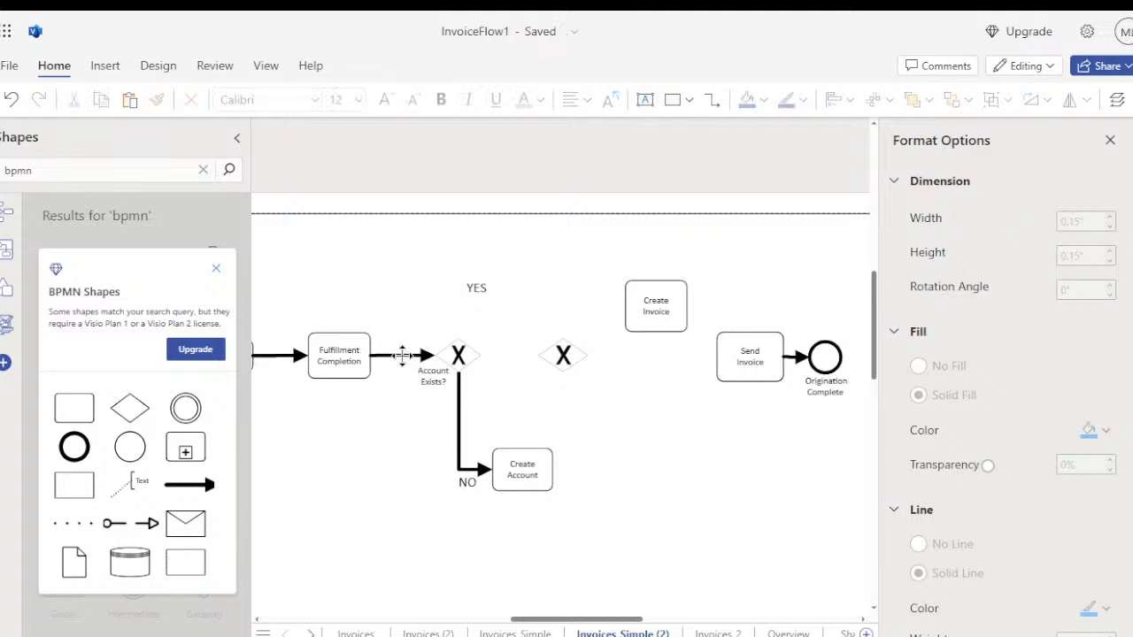
key(ctrl+c)
key(ctrl+v)
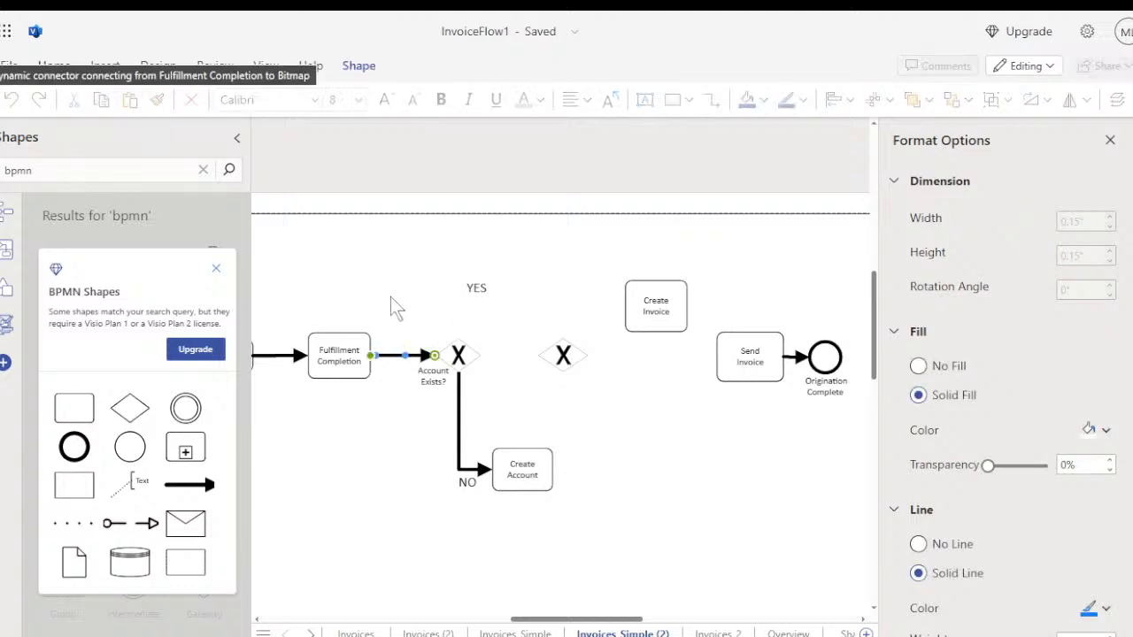
drag(414, 379, 503, 370)
- Paste another copied connector and attach it from Create Account up to the second X gateway
click(522, 469)
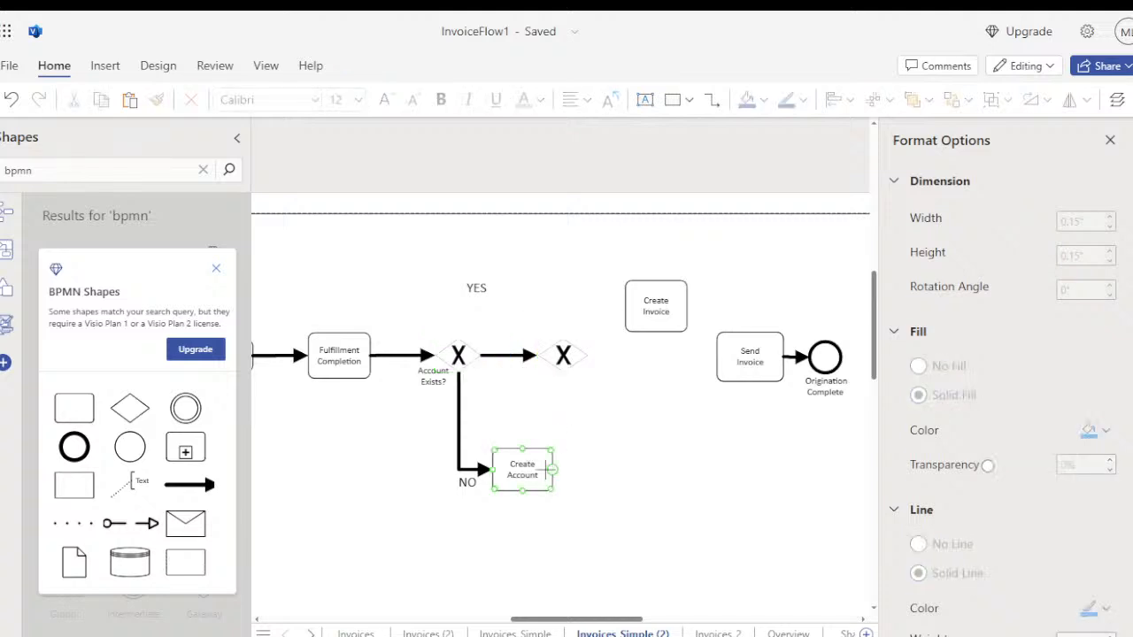
click(403, 355)
key(ctrl+v)
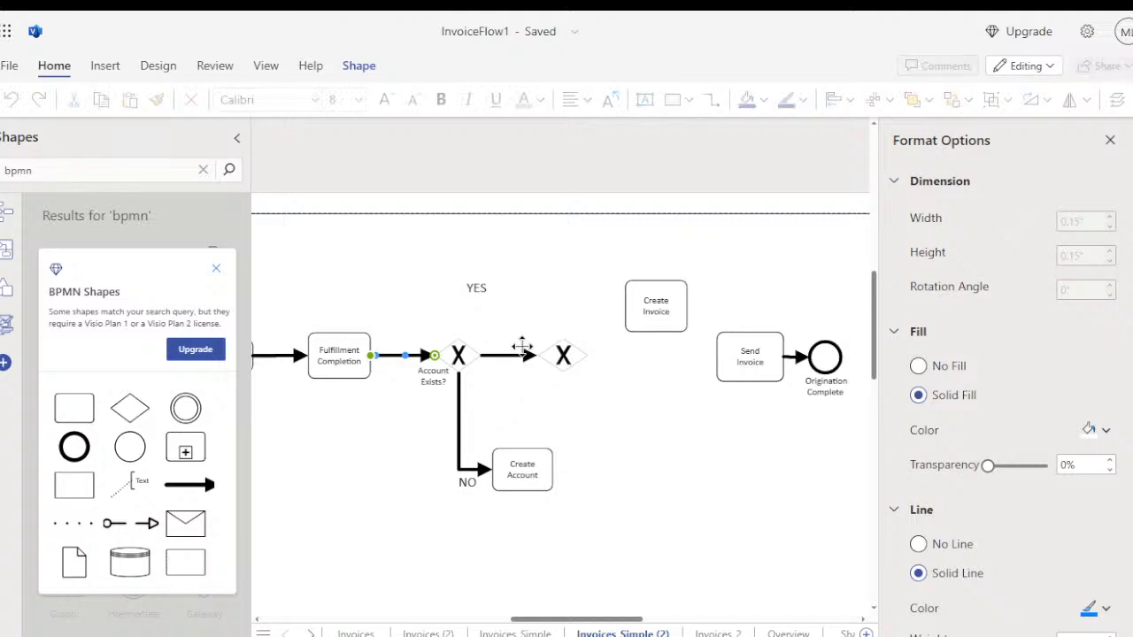
drag(410, 380, 563, 373)
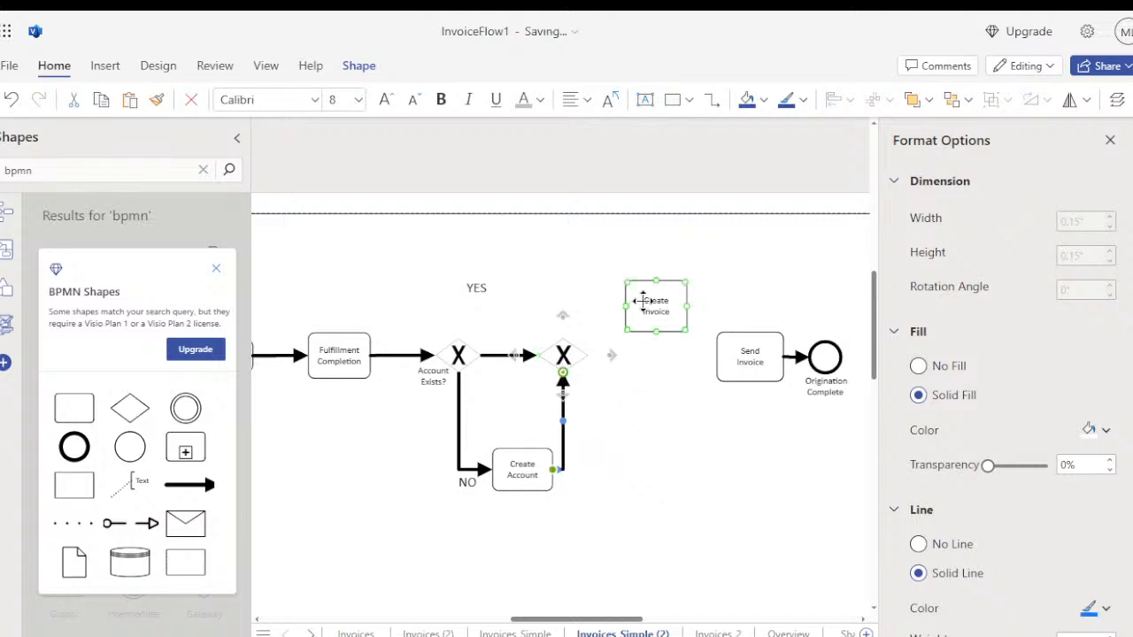
- Move Create Invoice level with the gateways and Send Invoice, and connect the second X gateway to it with a pasted connector
drag(649, 301, 652, 351)
click(563, 354)
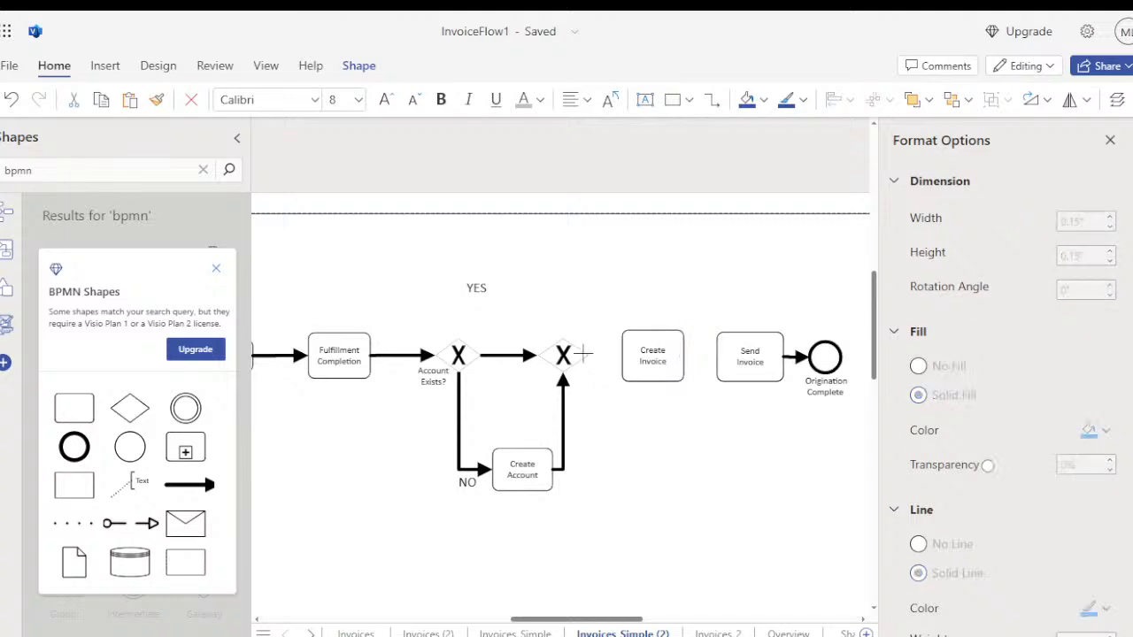
click(492, 355)
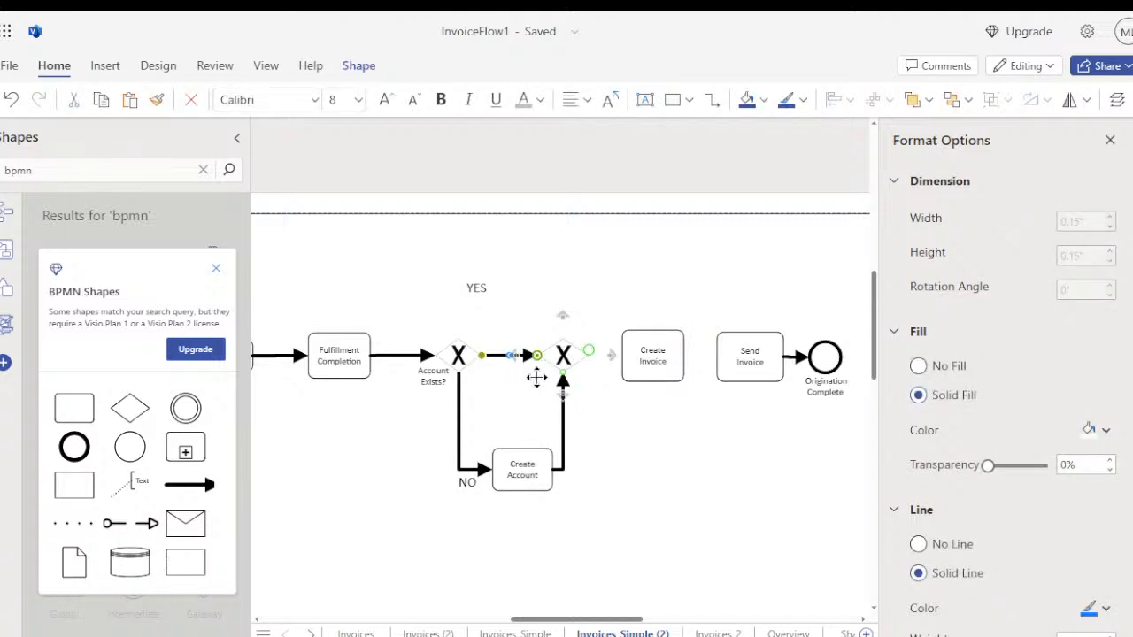
key(ctrl+v)
drag(563, 359, 630, 395)
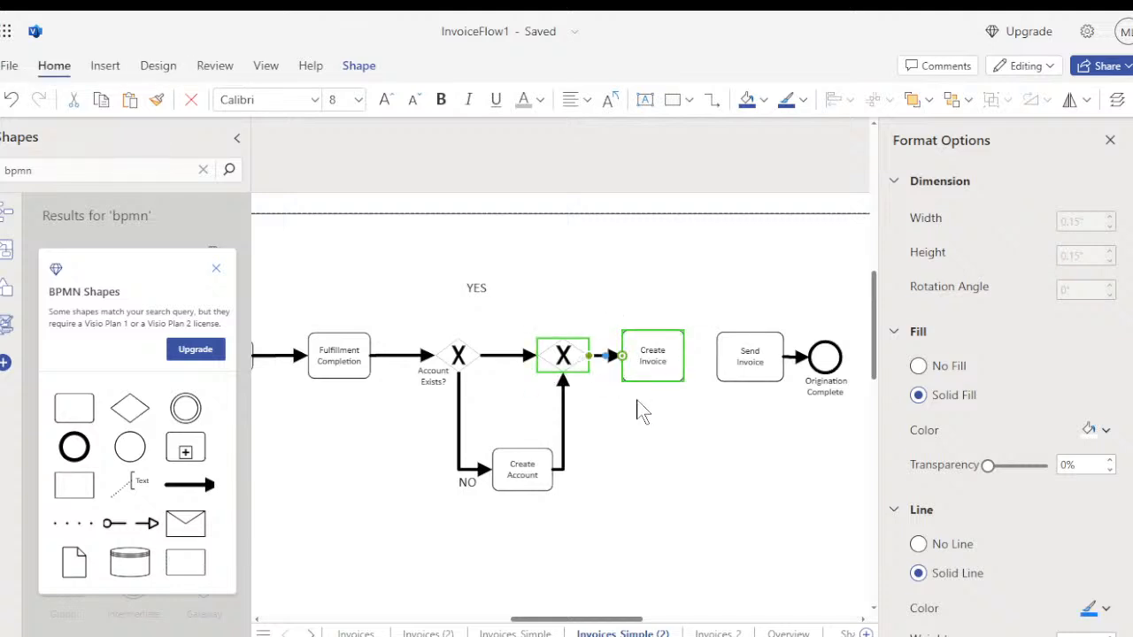
- Paste another connector and attach it from Create Invoice to Send Invoice
key(ctrl+z)
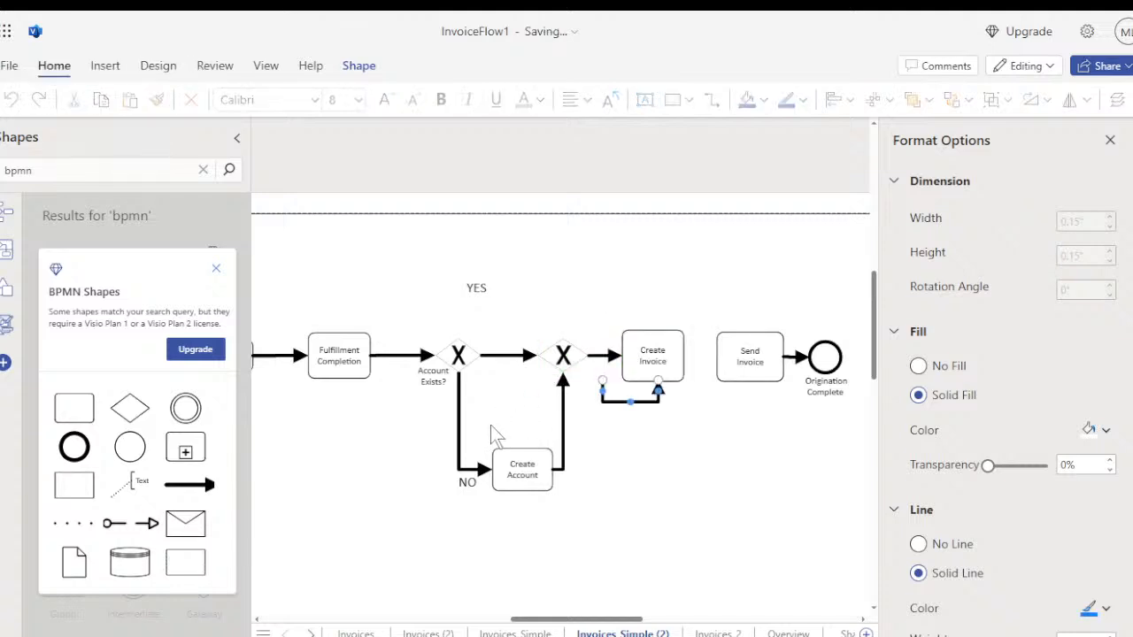
drag(639, 403, 717, 356)
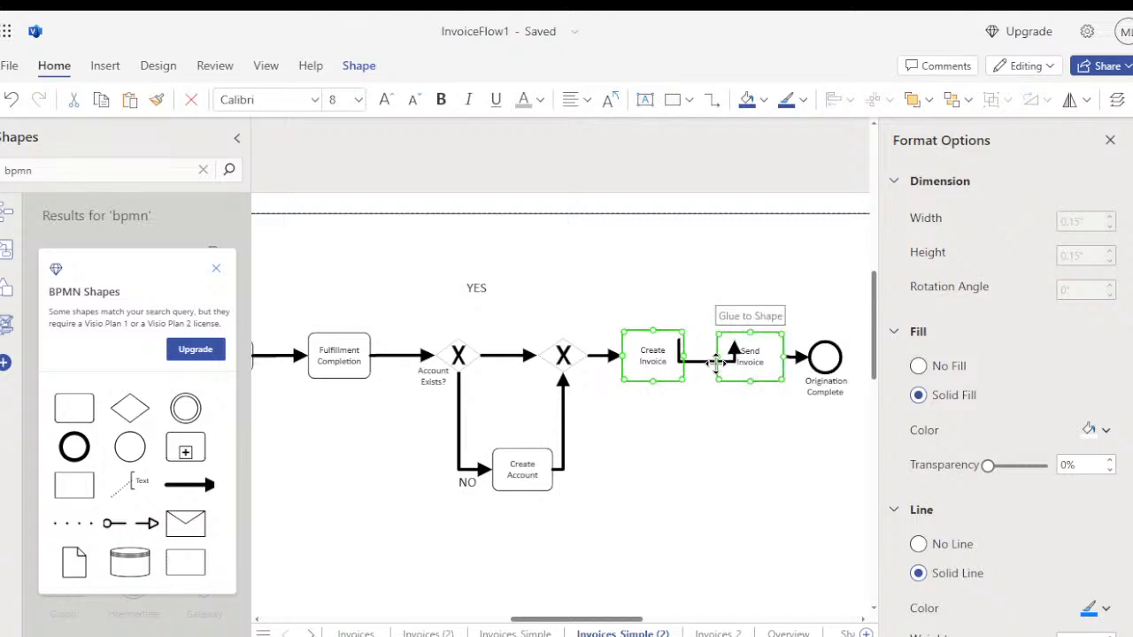
click(701, 412)
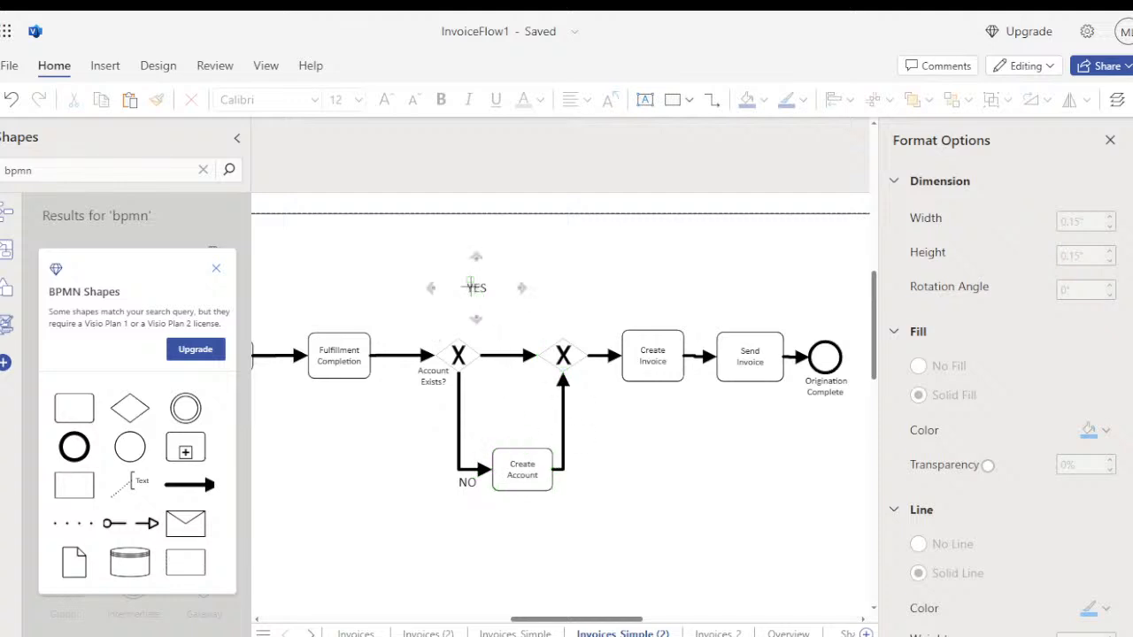
click(489, 325)
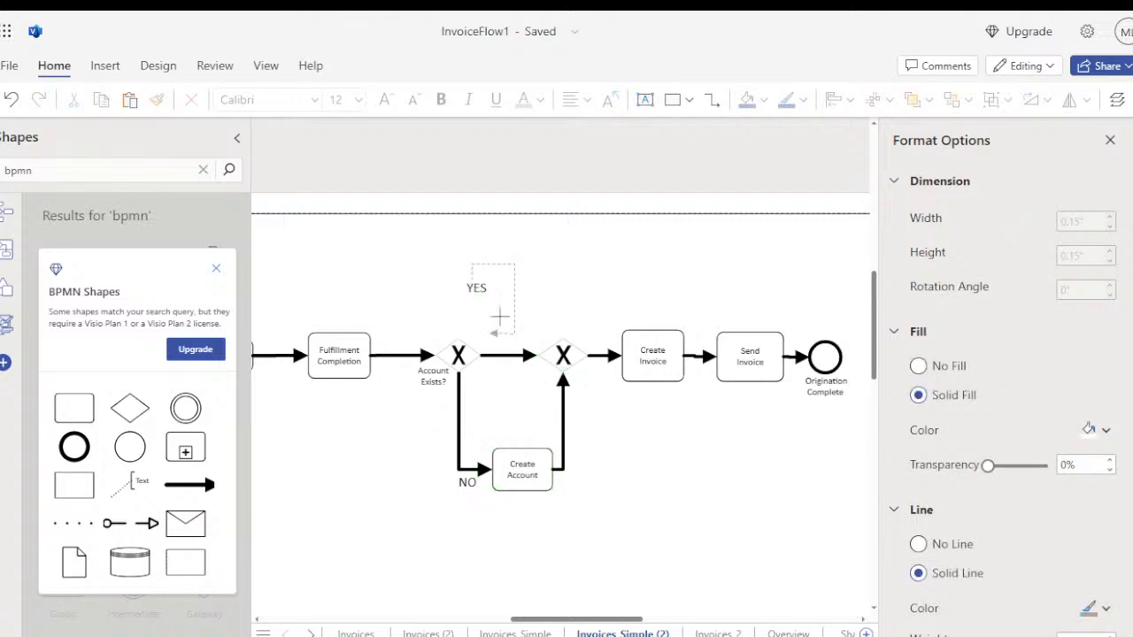
click(520, 295)
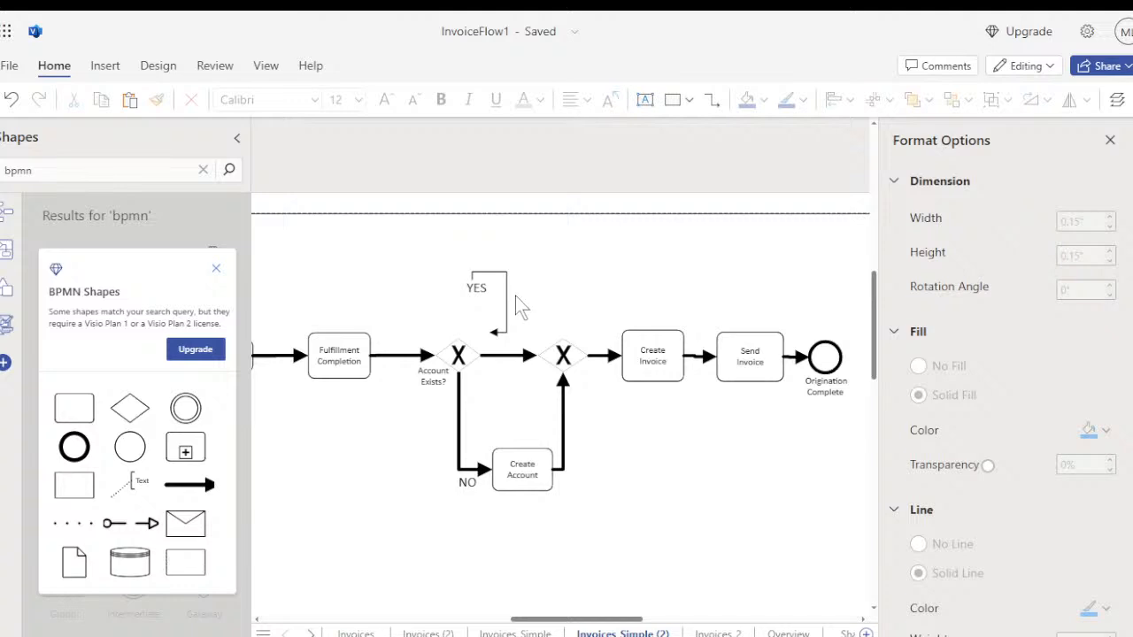
key(ctrl+z)
- Move the YES label onto the connector between the gateways and the NO label beside the vertical connector to Create Account
drag(478, 290, 495, 346)
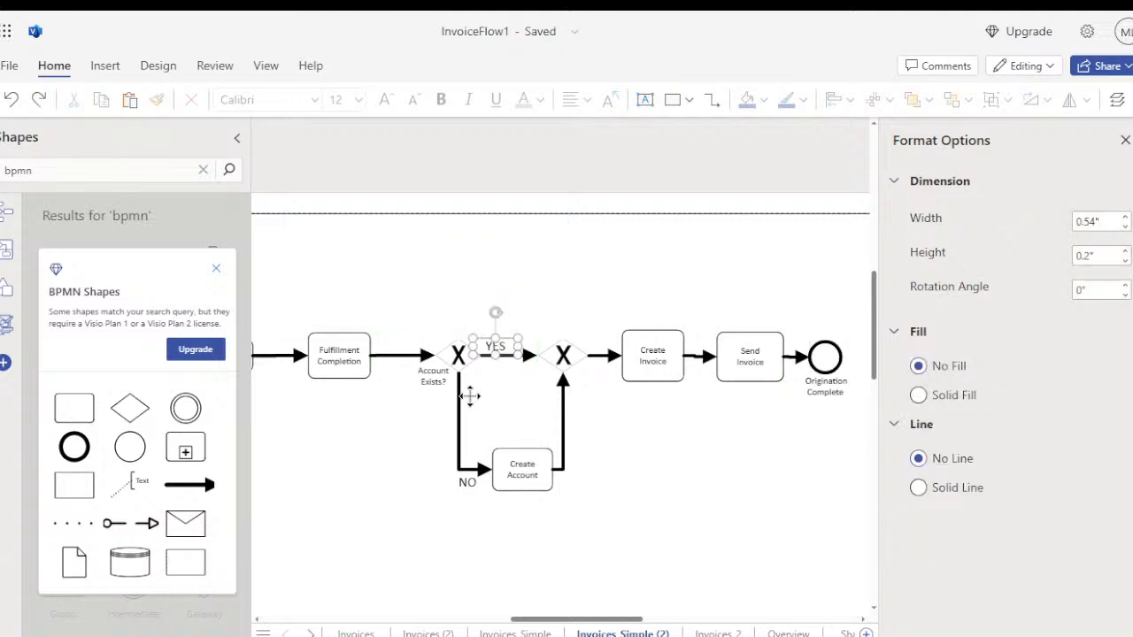
drag(455, 469, 445, 424)
click(608, 456)
click(601, 414)
- Review the reworked Invoice Origination flow and compare it with the original flowchart on the Invoices page
click(458, 355)
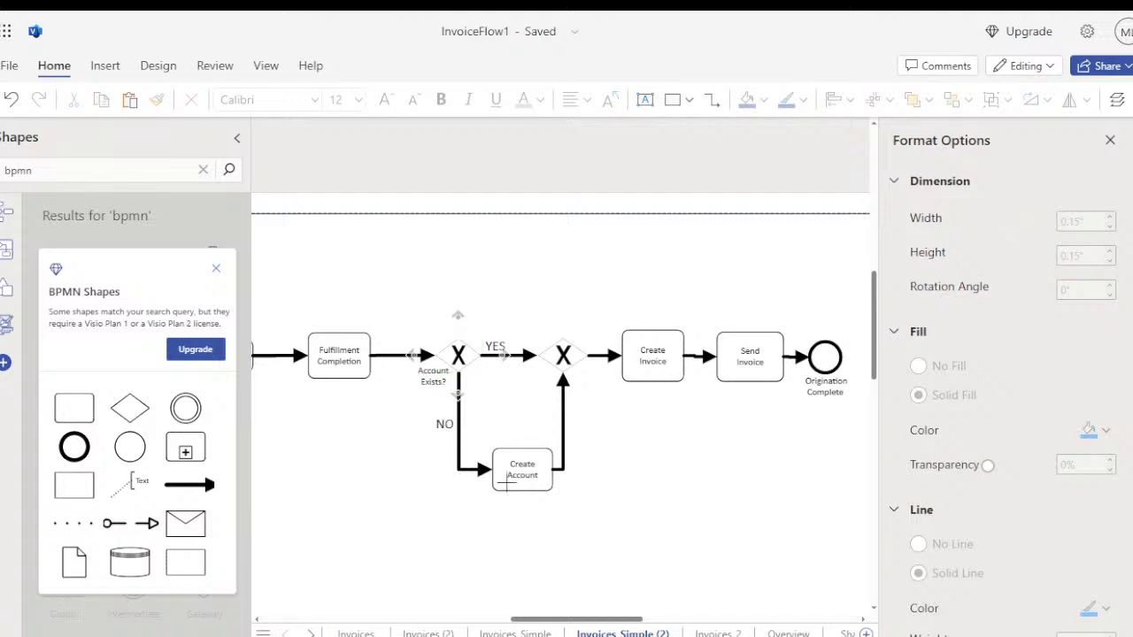
click(652, 354)
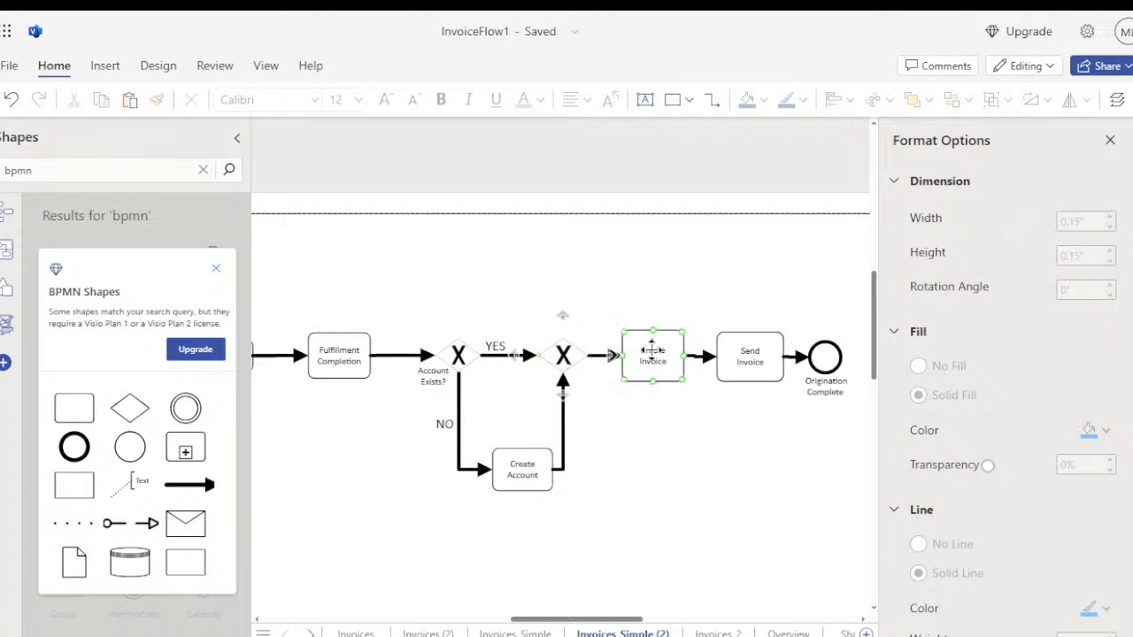
click(603, 469)
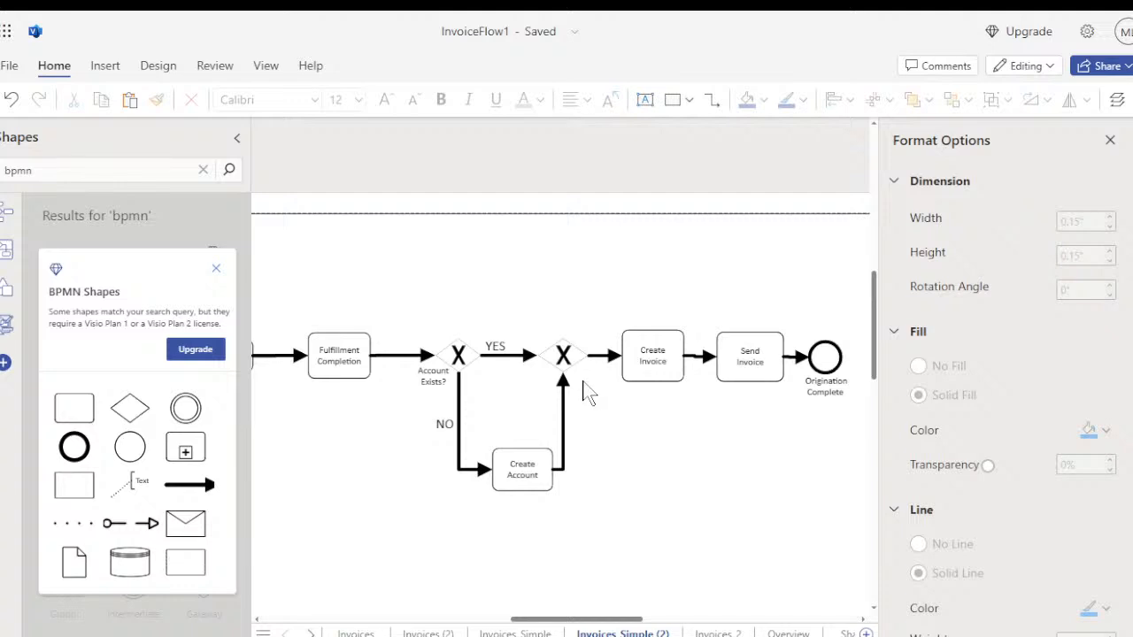
click(452, 340)
scroll(328, 426, down, 2)
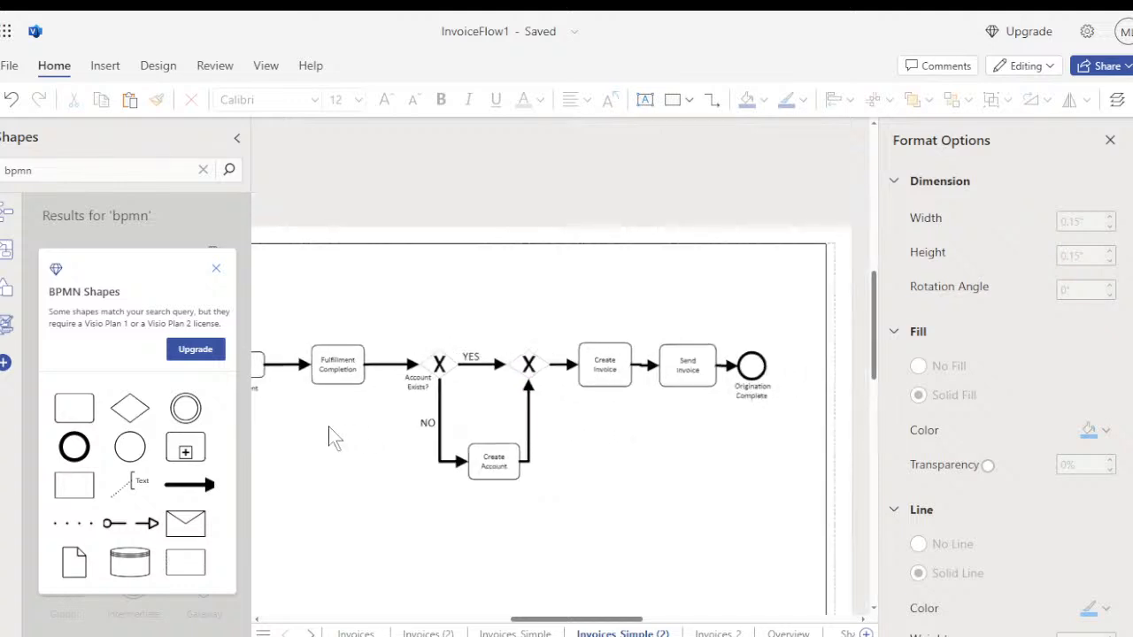
drag(573, 624, 548, 624)
scroll(453, 537, down, 3)
scroll(453, 536, up, 3)
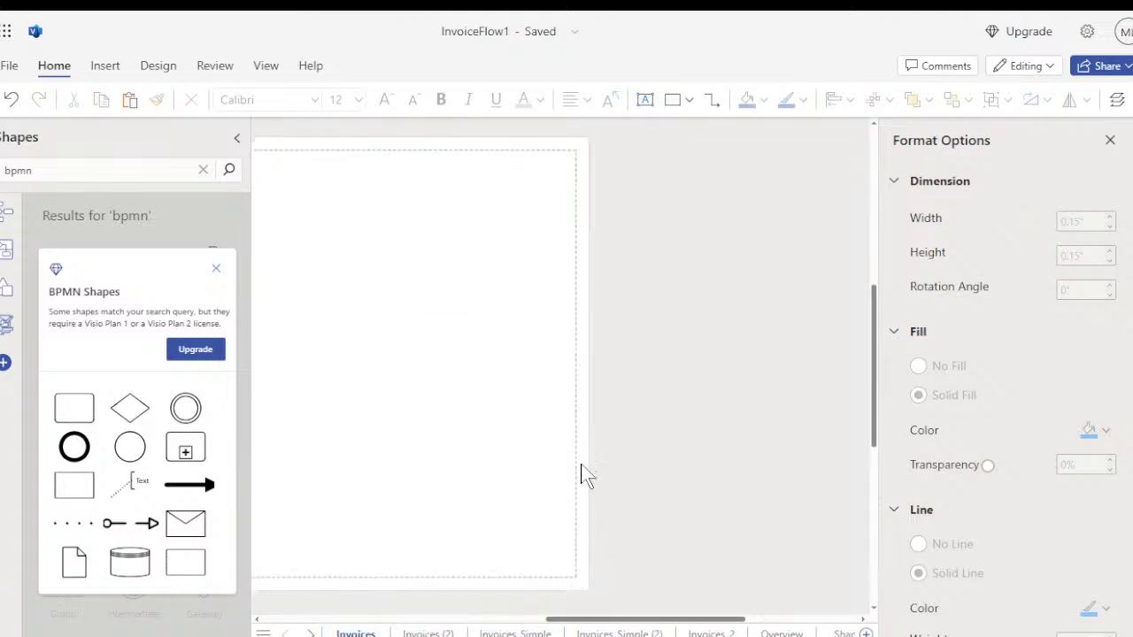
drag(612, 619, 526, 624)
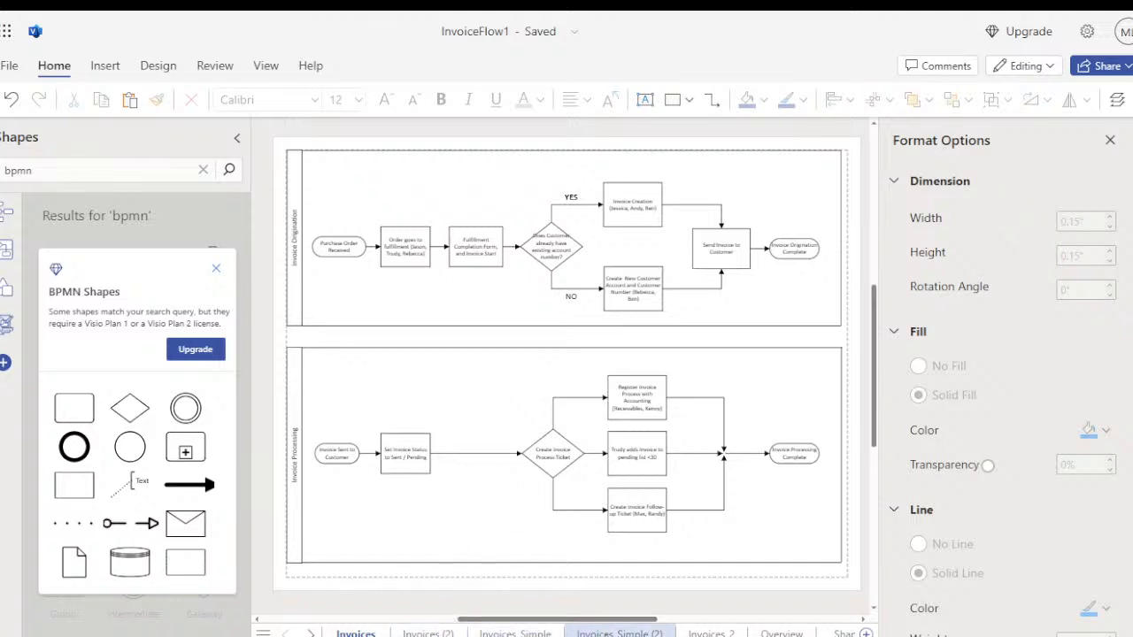
- On the Invoices_Simple page, apply the Curved Lines style to the connector leaving the Invoice Processing lane's start event
click(531, 634)
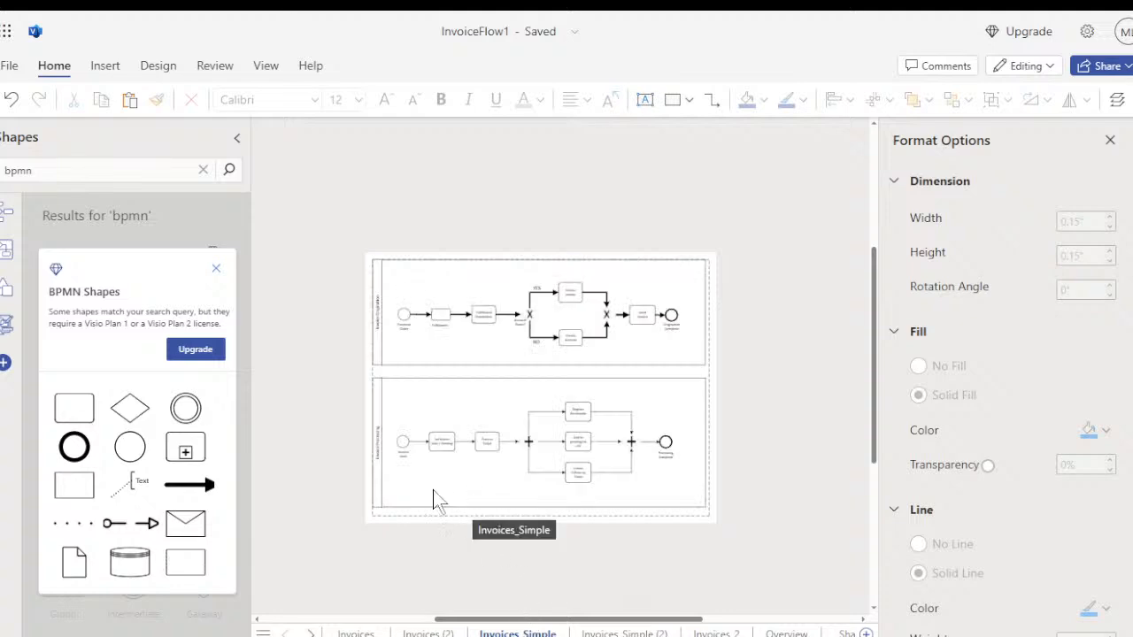
scroll(404, 381, up, 2)
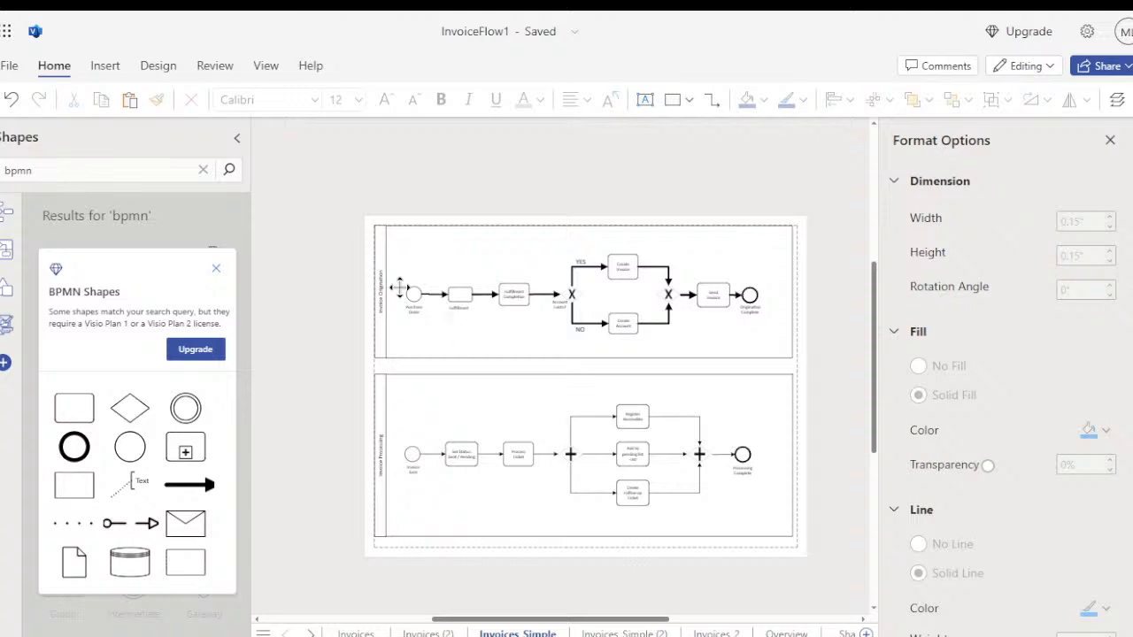
click(428, 454)
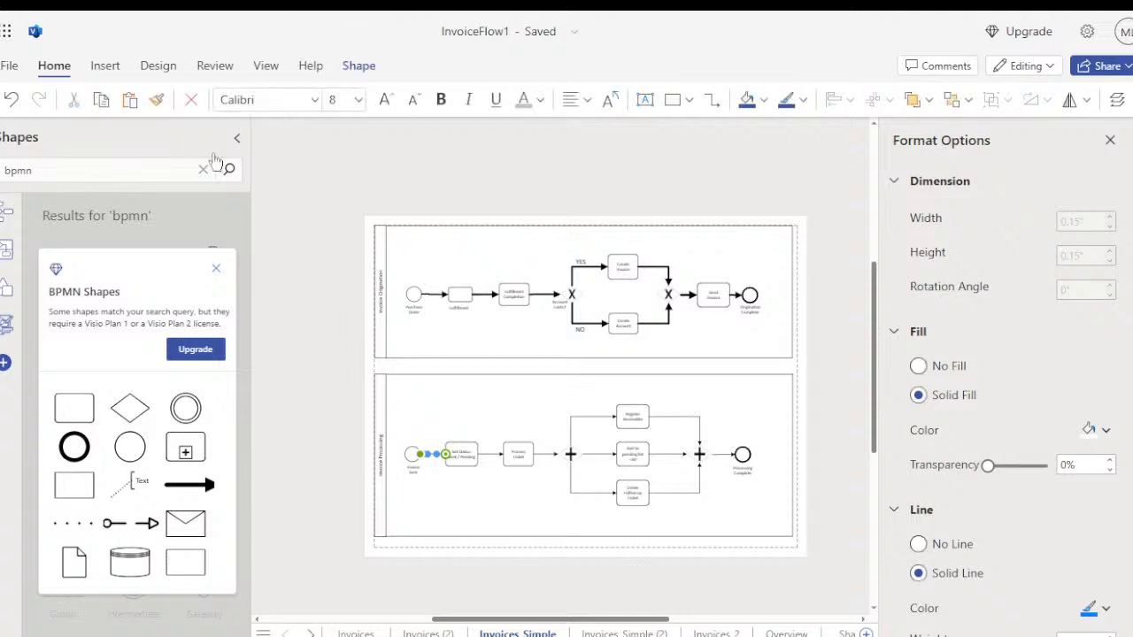
click(160, 70)
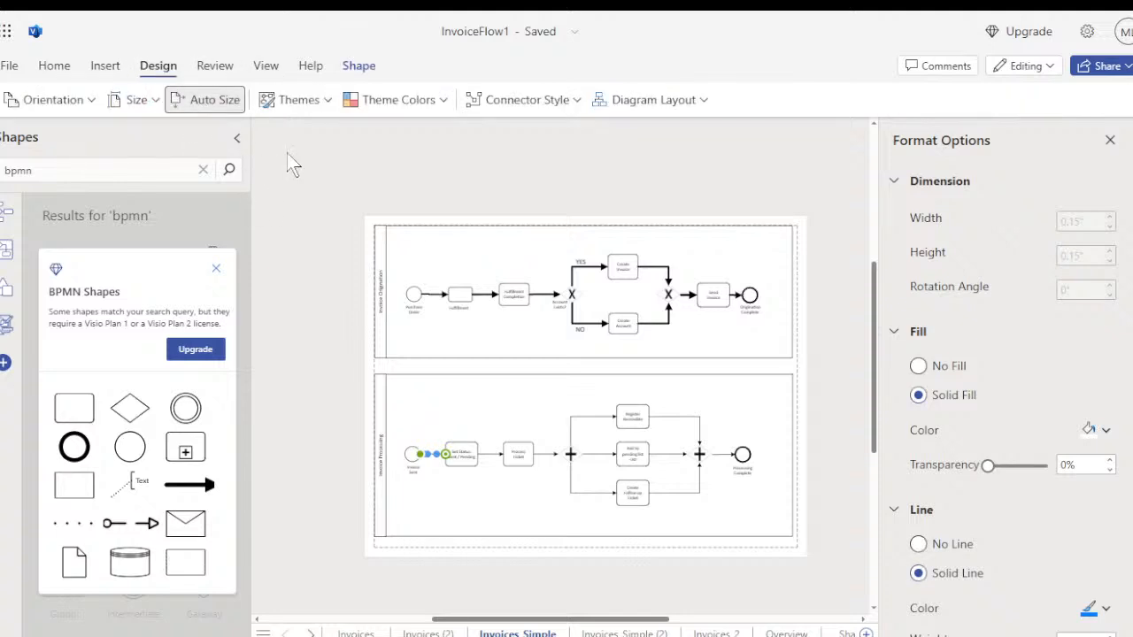
click(326, 101)
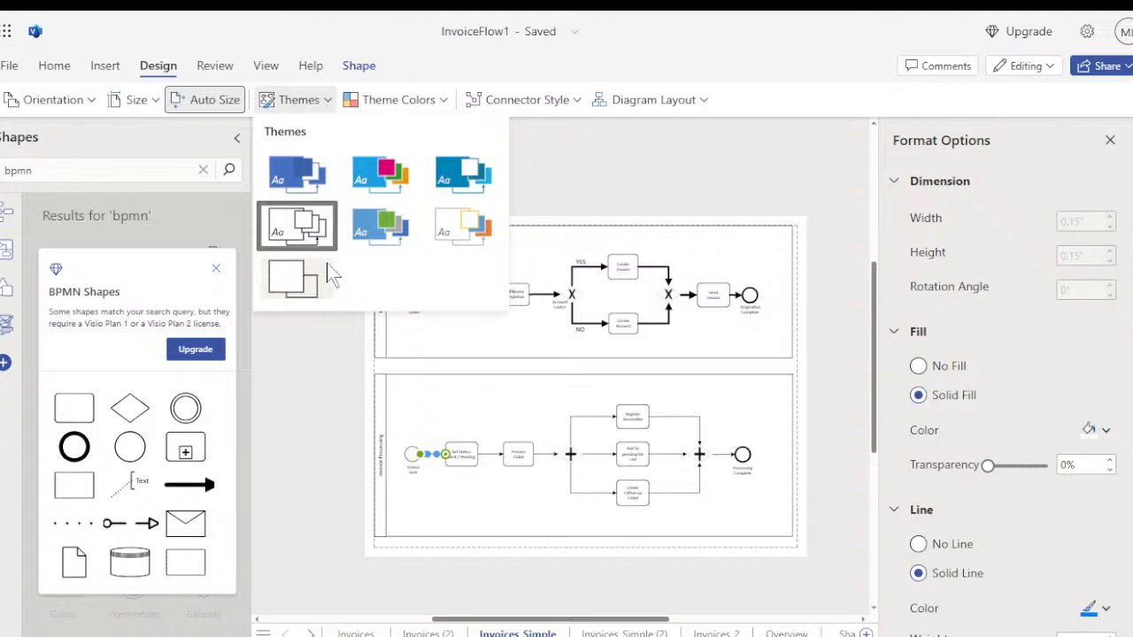
click(566, 101)
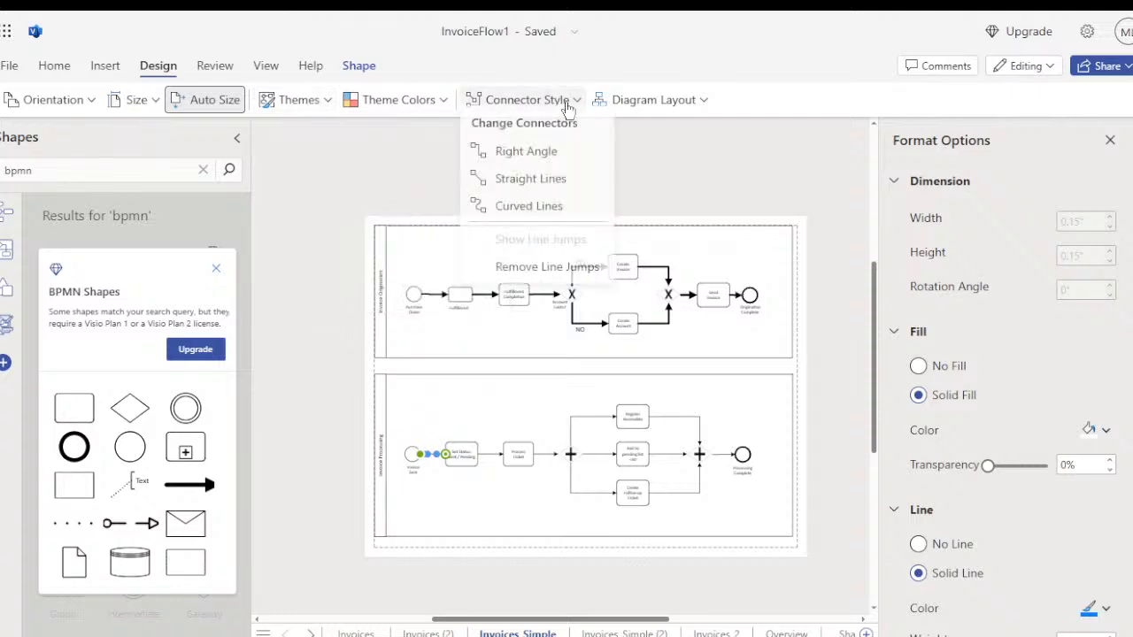
click(531, 216)
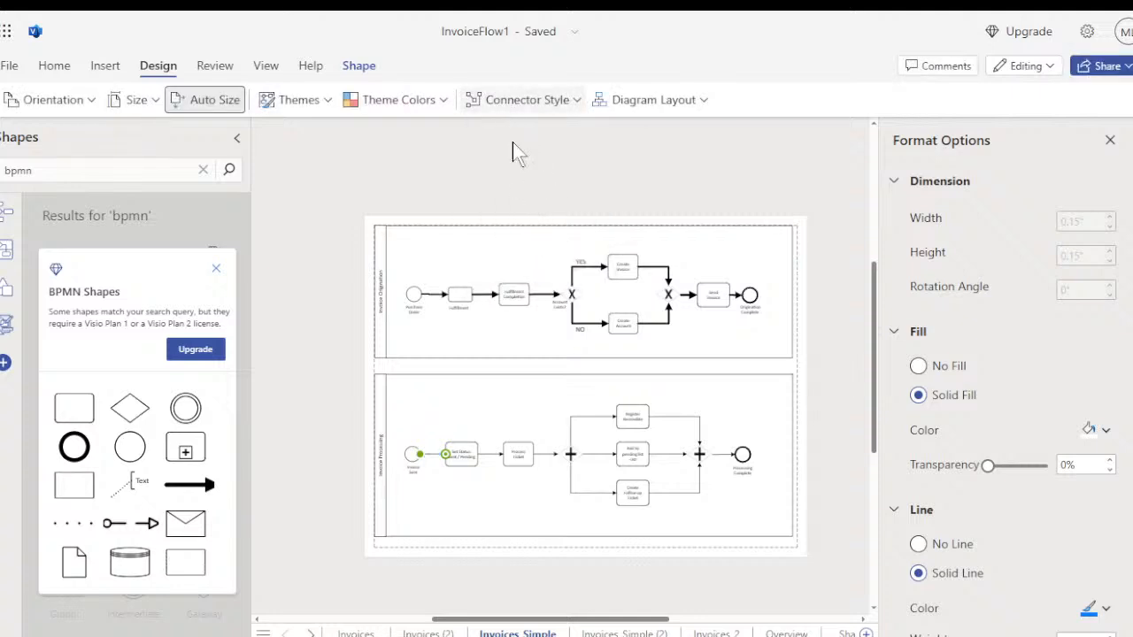
click(511, 171)
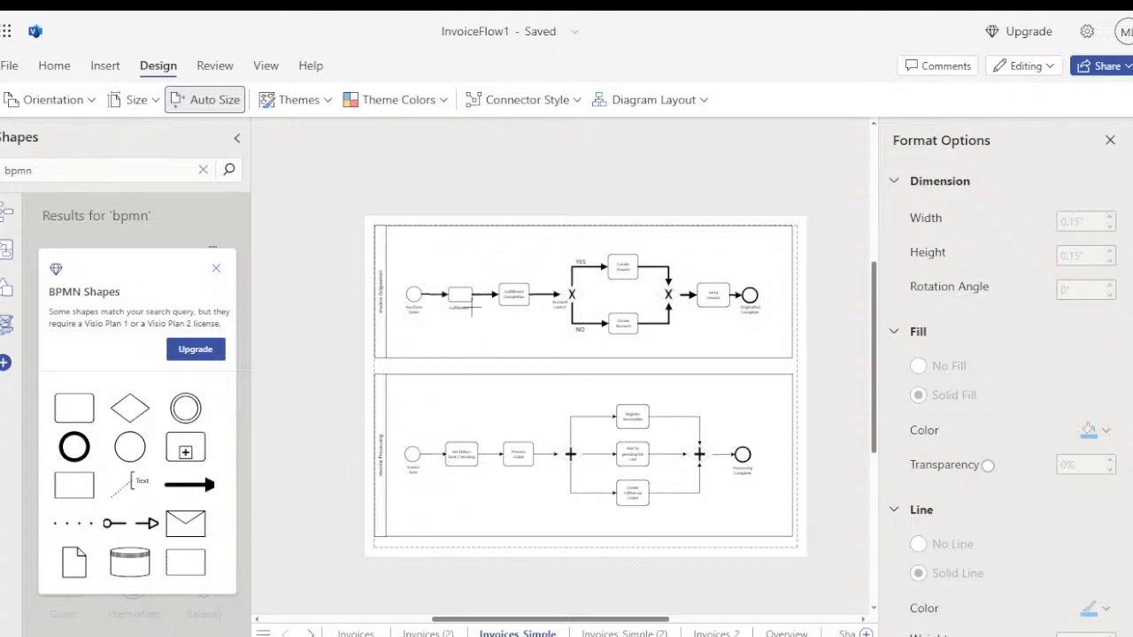
- Close and reopen Format Options for the connector between Set Status Sent / Pending and Process Ticket
click(490, 454)
click(1110, 140)
right_click(491, 460)
click(488, 453)
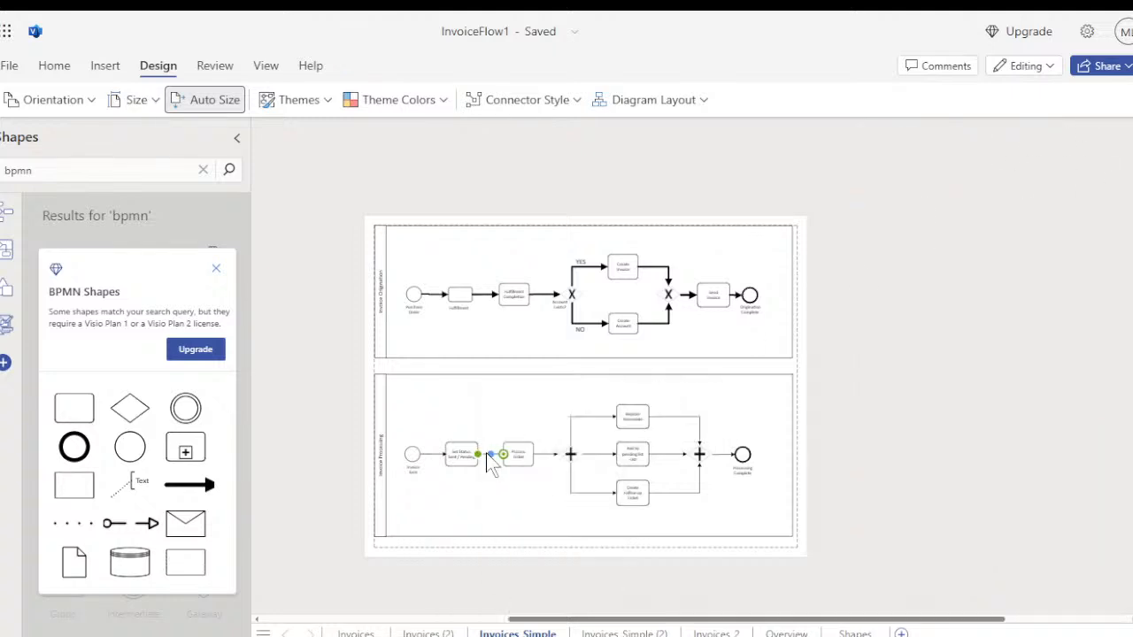
right_click(488, 453)
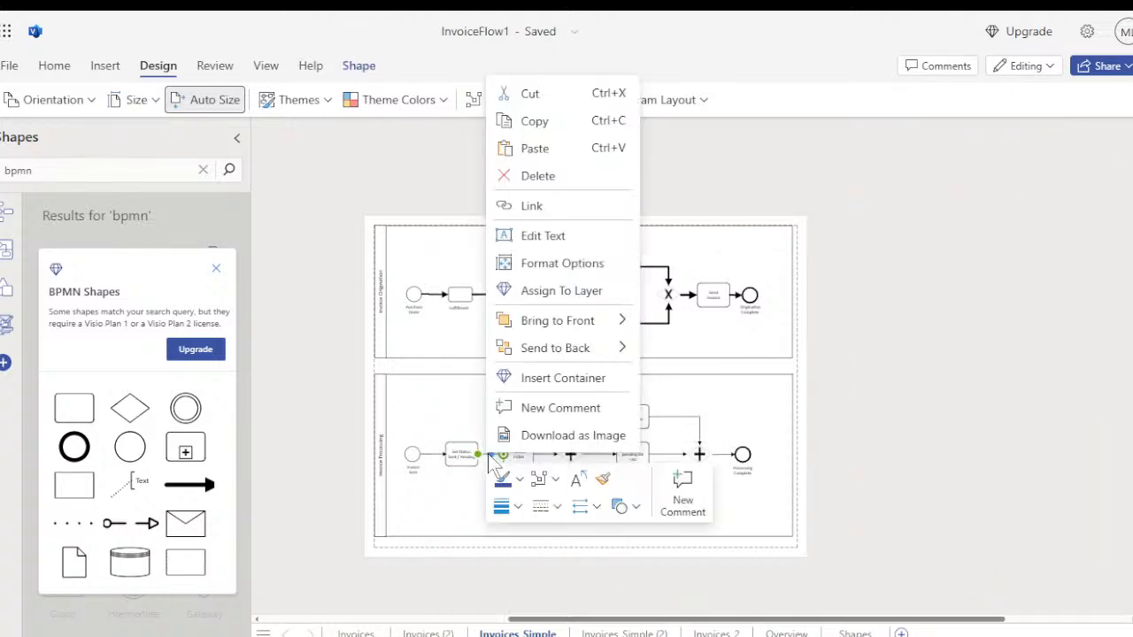
click(547, 264)
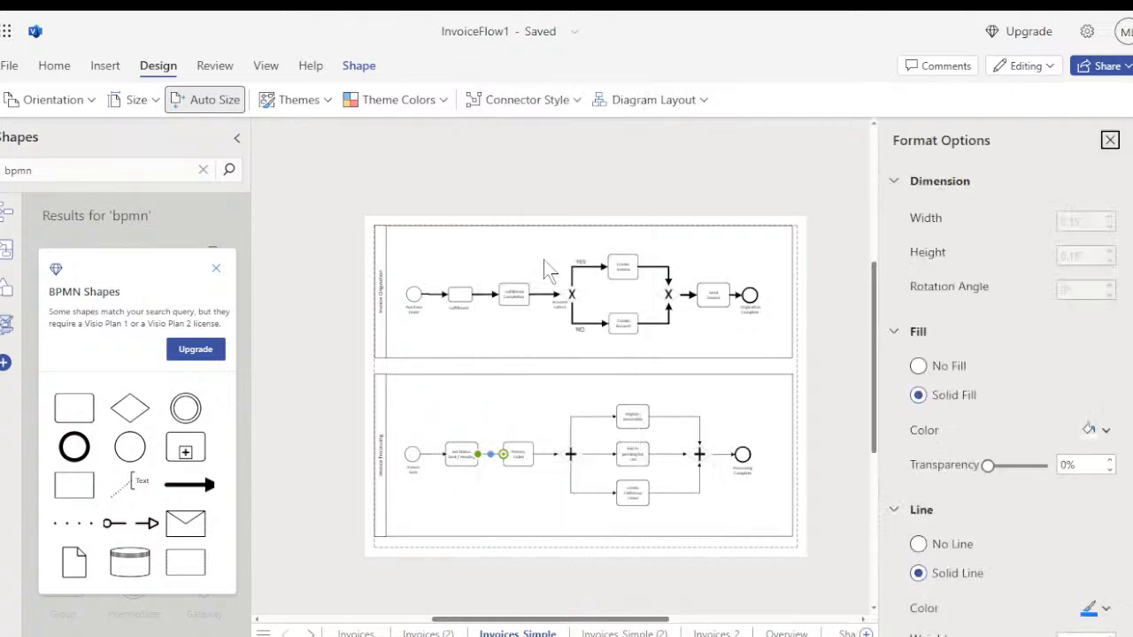
right_click(488, 456)
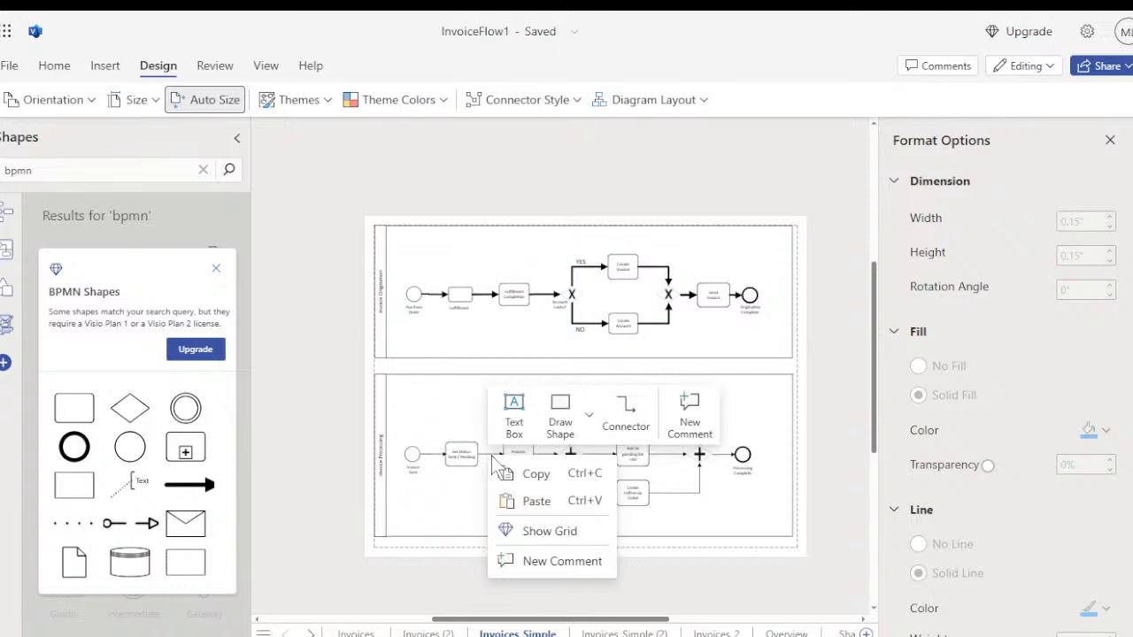
click(493, 458)
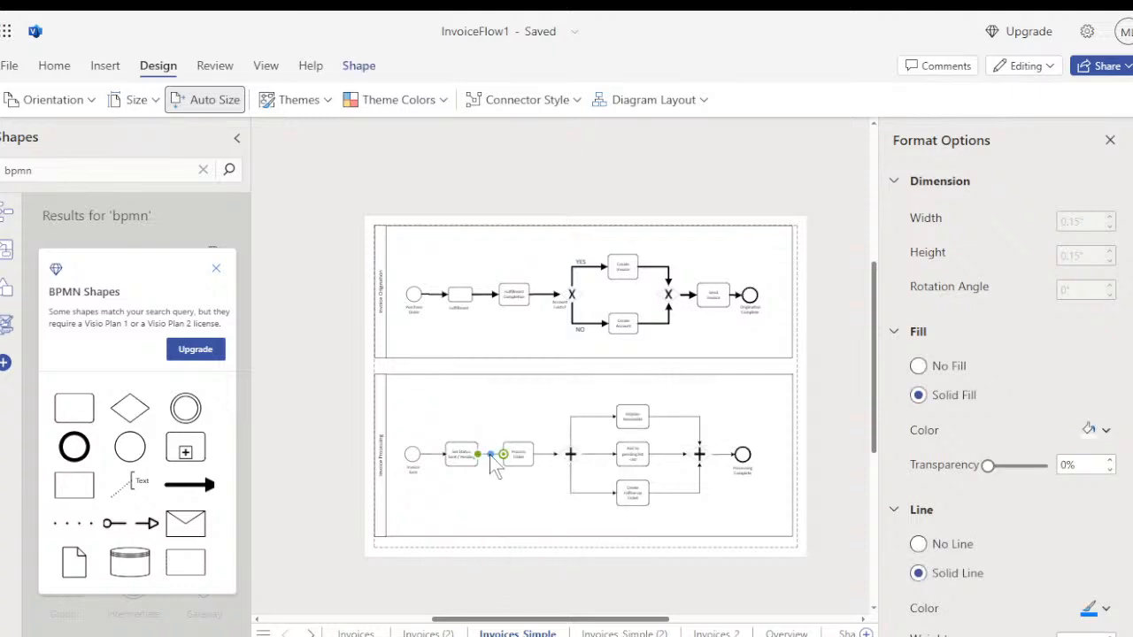
right_click(494, 459)
click(494, 461)
right_click(490, 456)
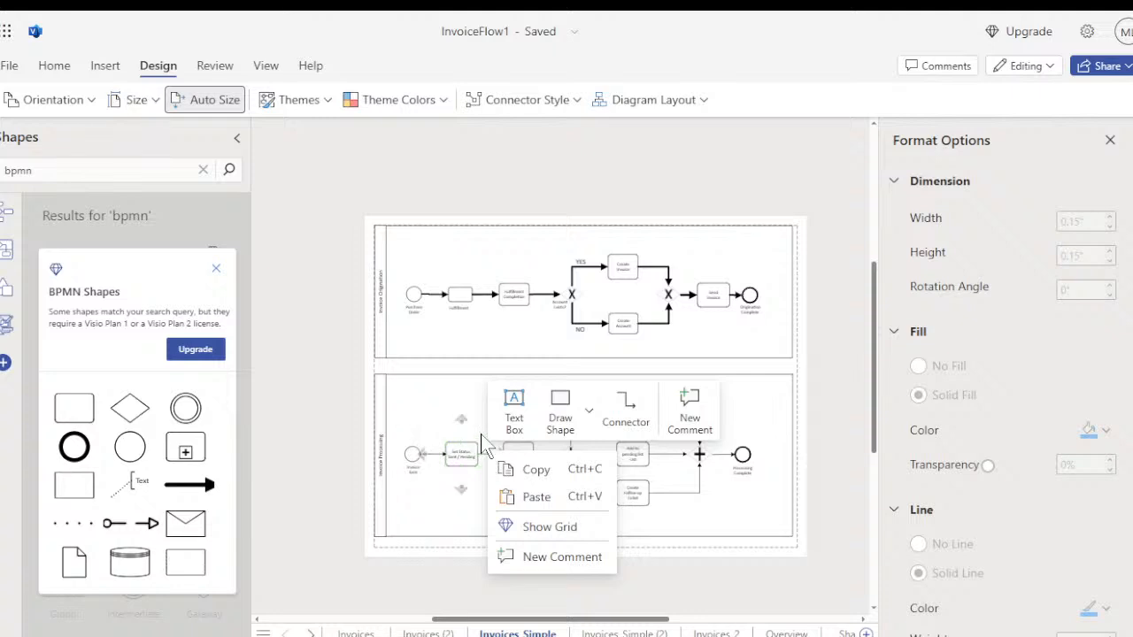
- Format the connector between Set Status Sent / Pending and Process Ticket with a 3 pt weight and a dark red line colour
click(483, 443)
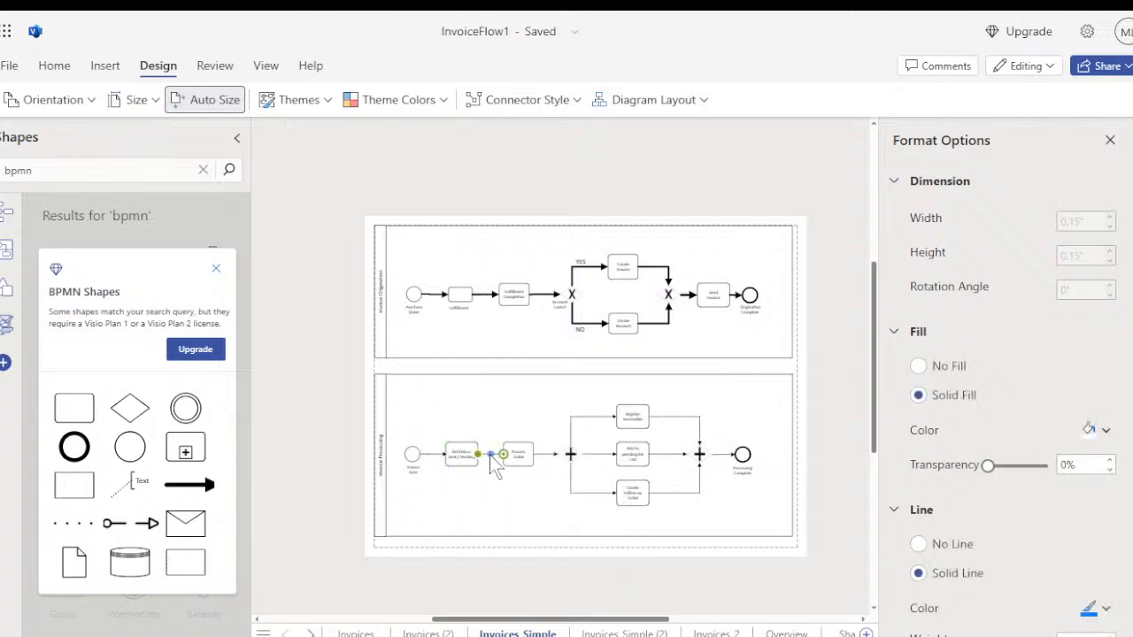
right_click(491, 455)
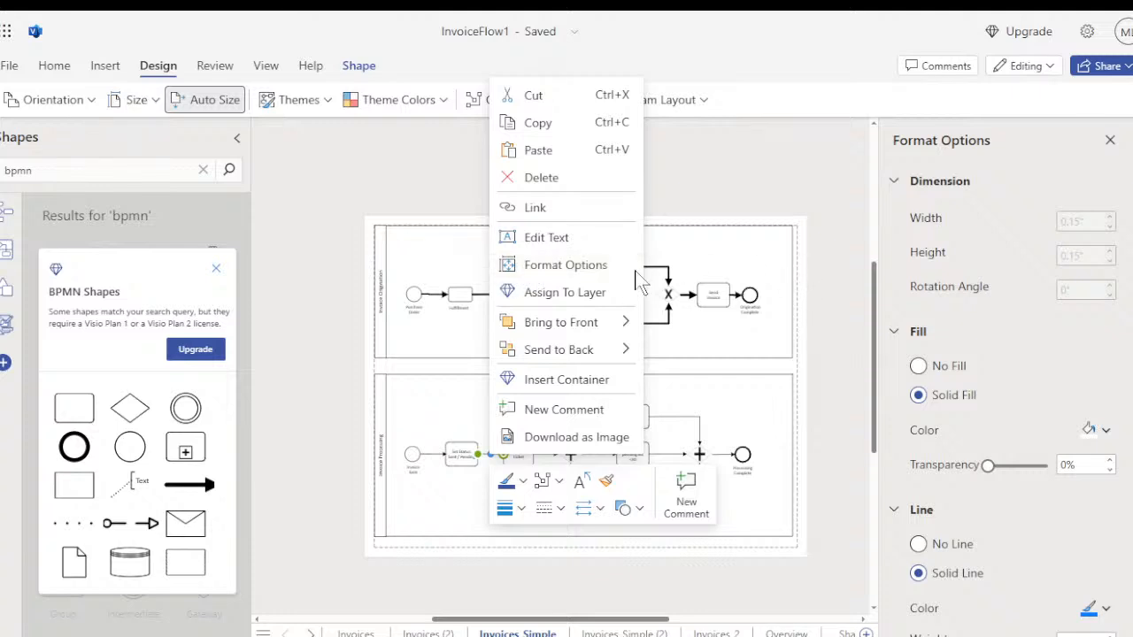
click(831, 247)
scroll(987, 332, down, 1)
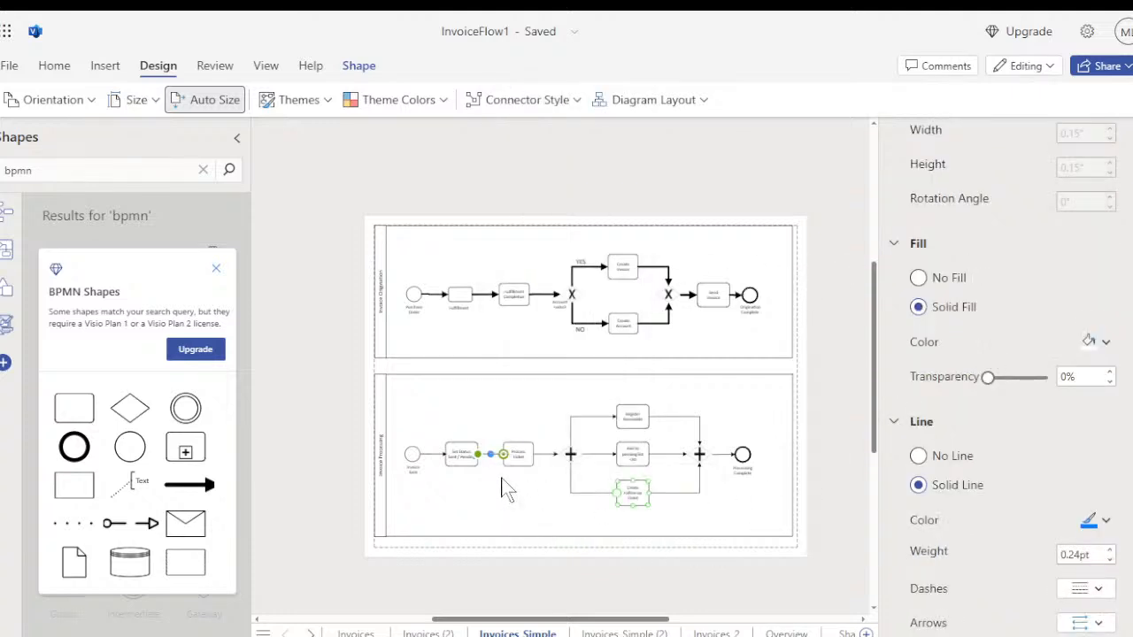
click(1110, 549)
click(1110, 549)
click(1089, 522)
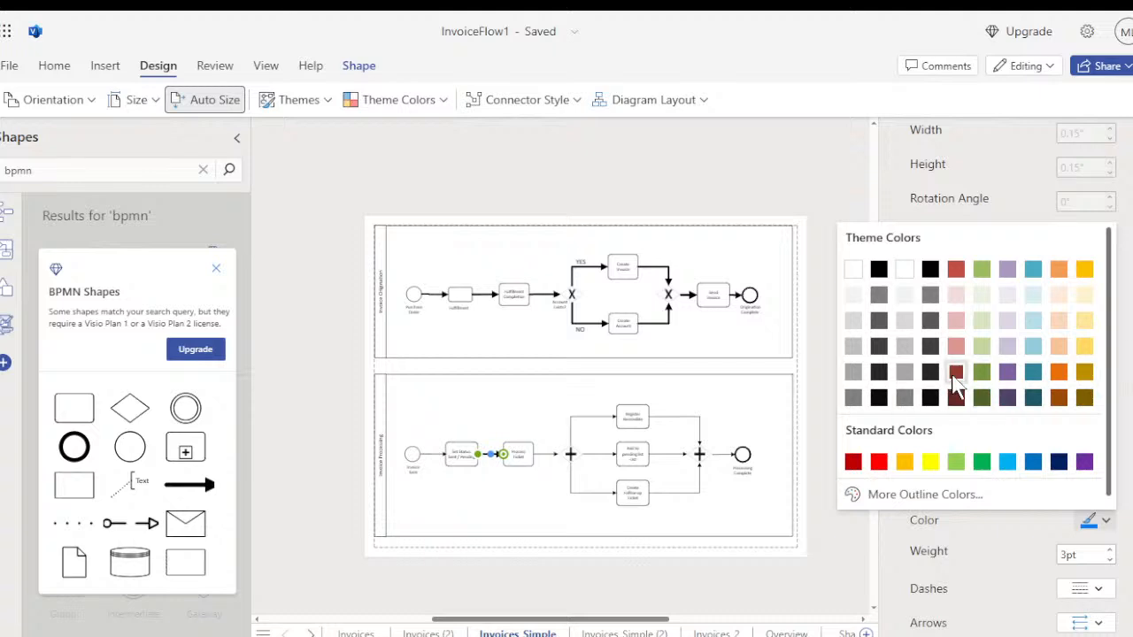
click(956, 380)
click(521, 498)
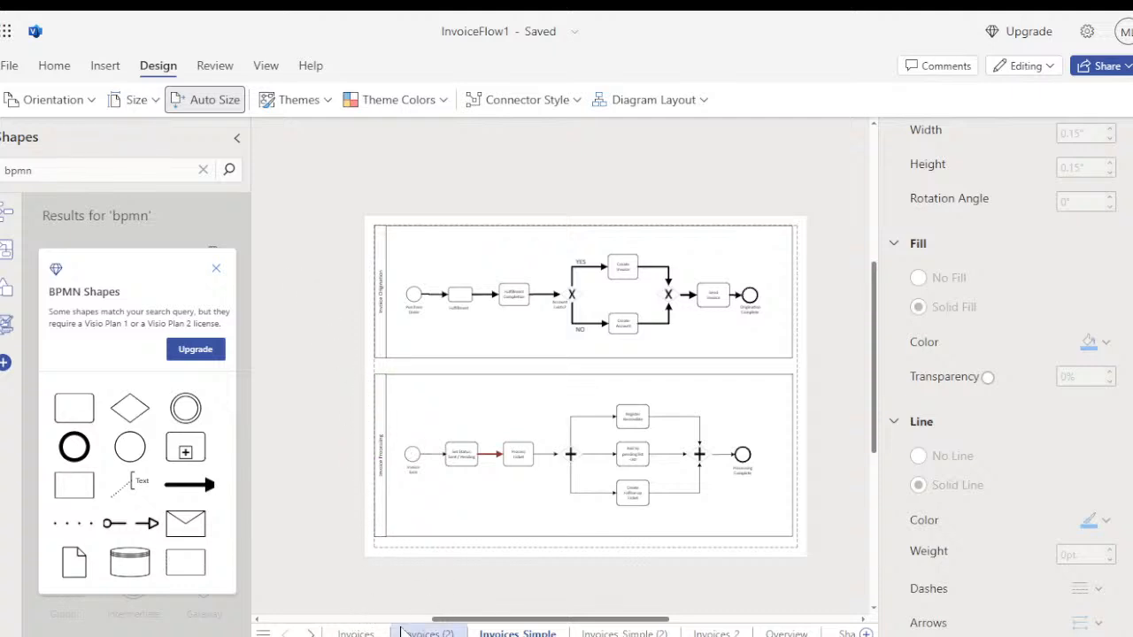
- Examine the flowchart versions on the Invoices, Invoices (2) and Invoices 2 pages against Invoices_Simple
click(356, 632)
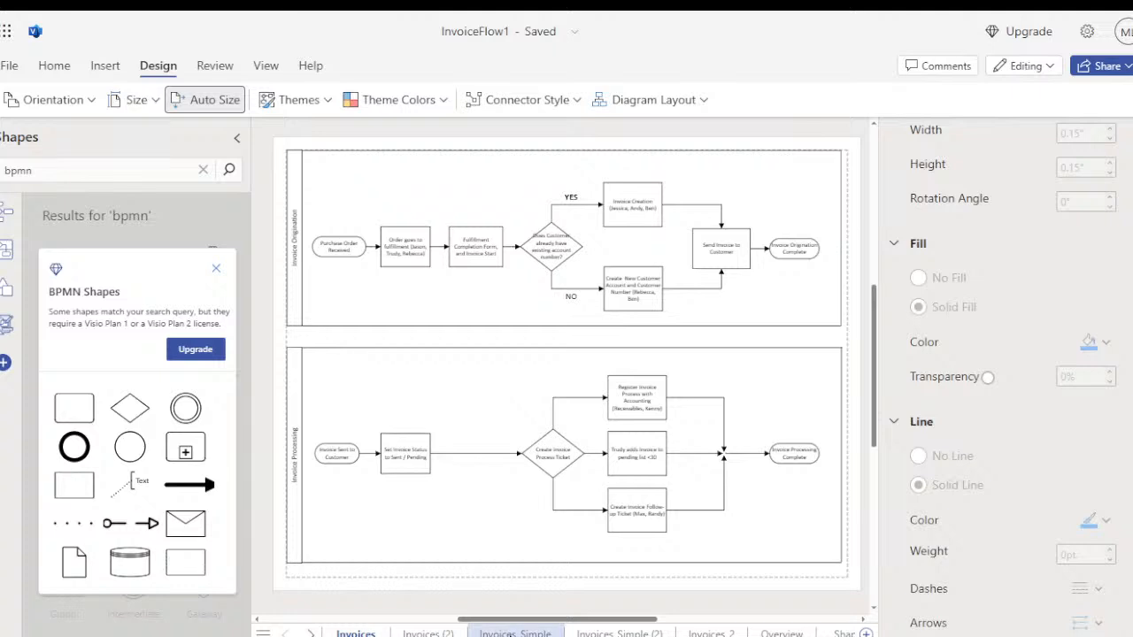
click(530, 634)
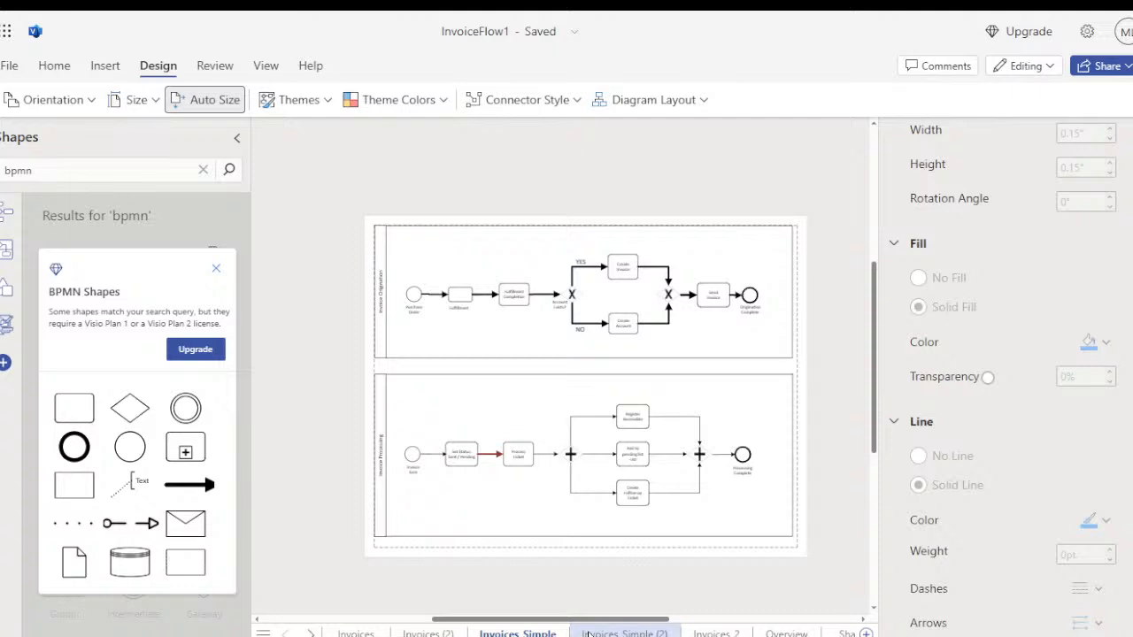
click(430, 634)
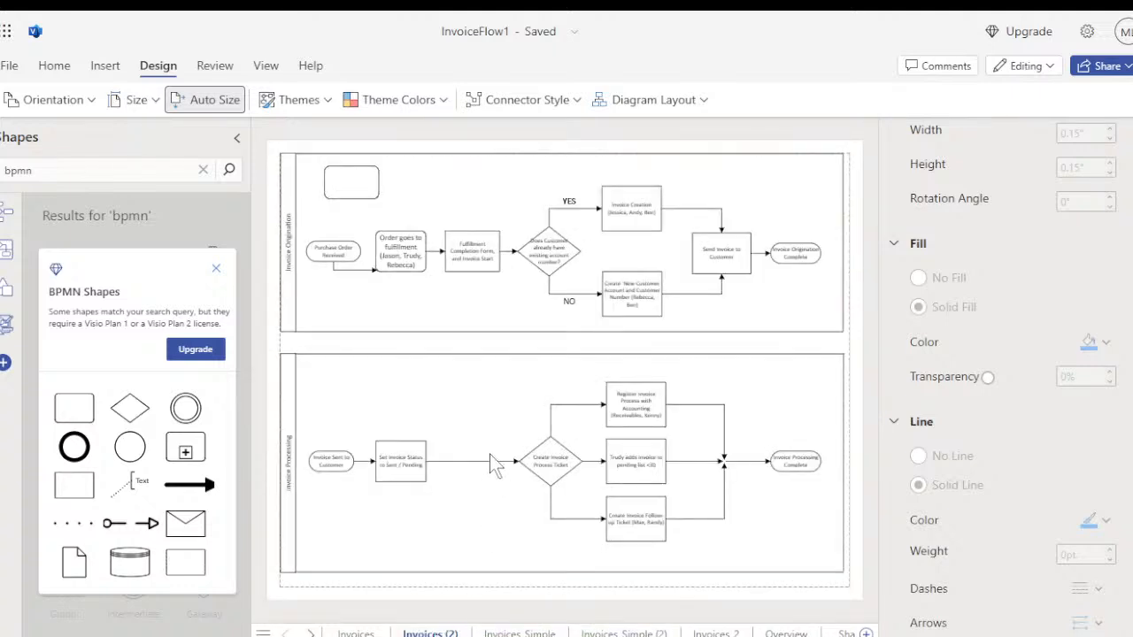
click(715, 633)
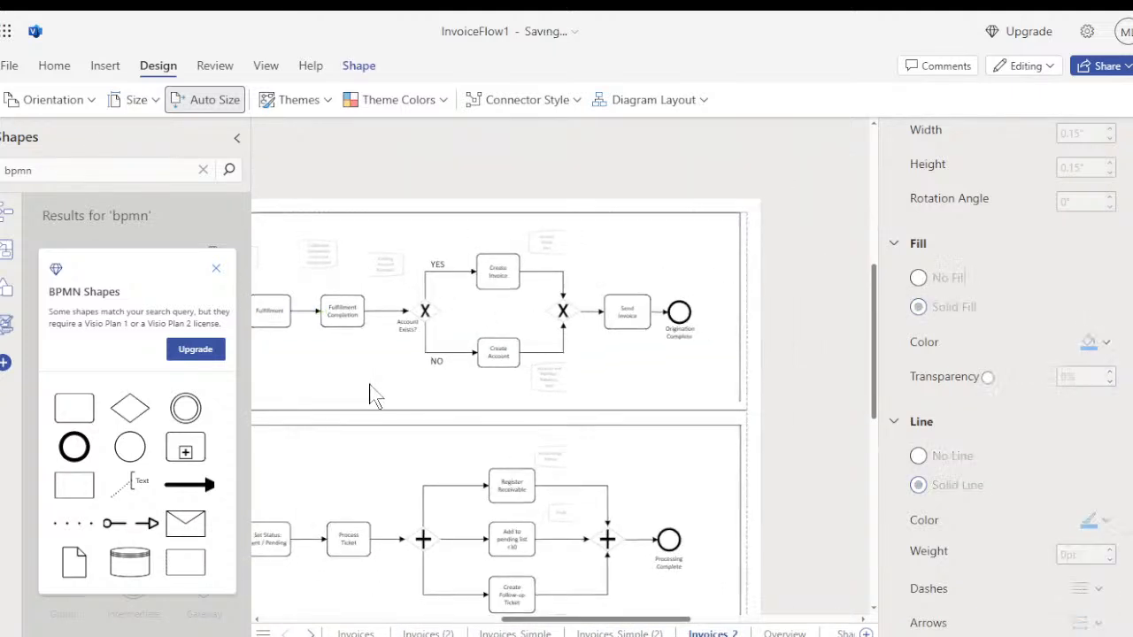
ctrl+scroll(336, 390, down, 2)
drag(618, 619, 576, 623)
scroll(368, 381, down, 2)
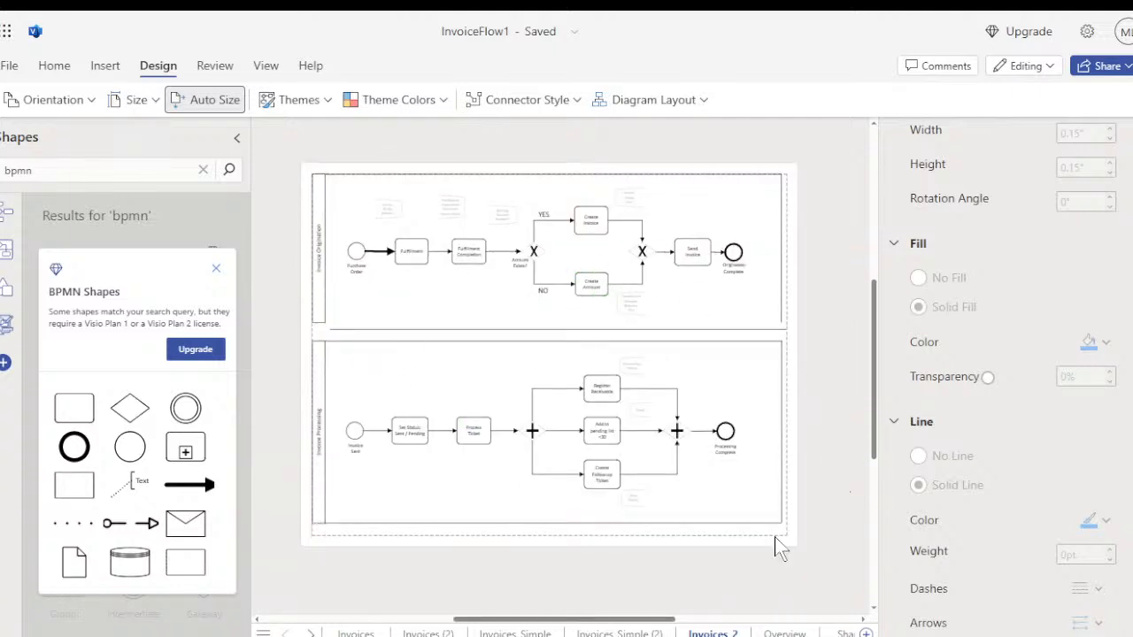
- Close Format Options and examine the Invoice Origination and Invoice Processing sub-processes on the Overview page
click(782, 631)
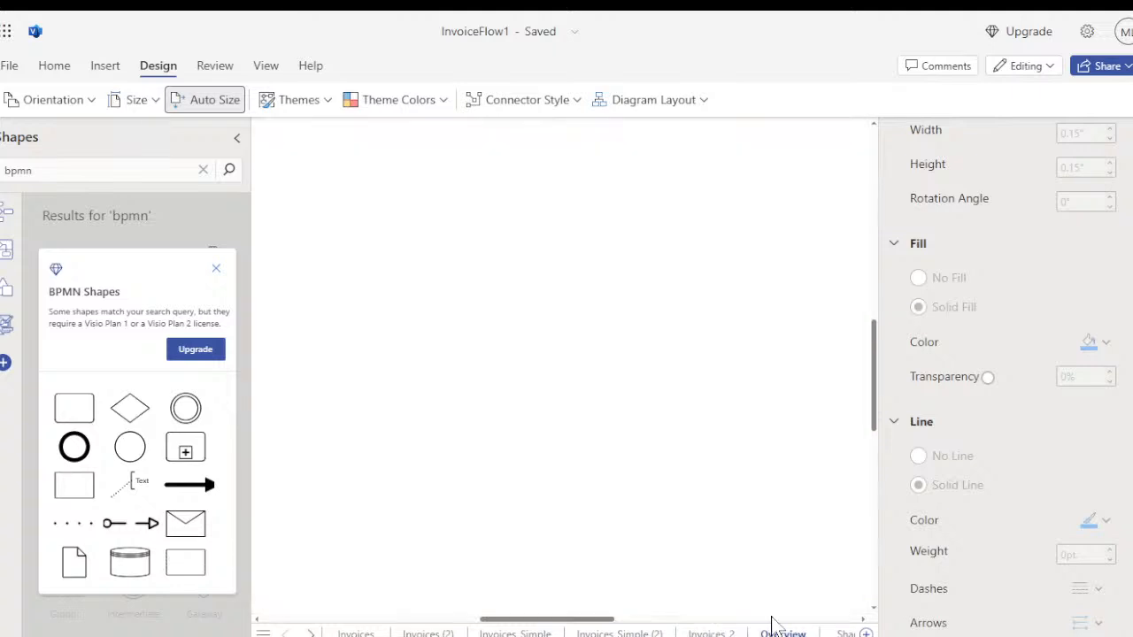
scroll(444, 419, down, 2)
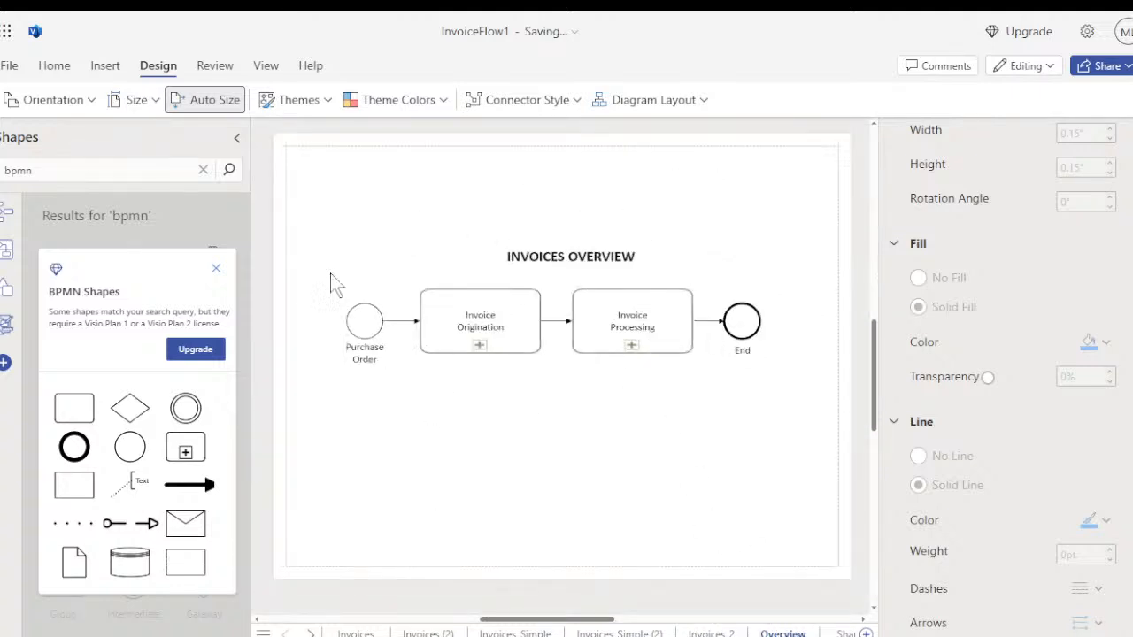
scroll(983, 198, up, 2)
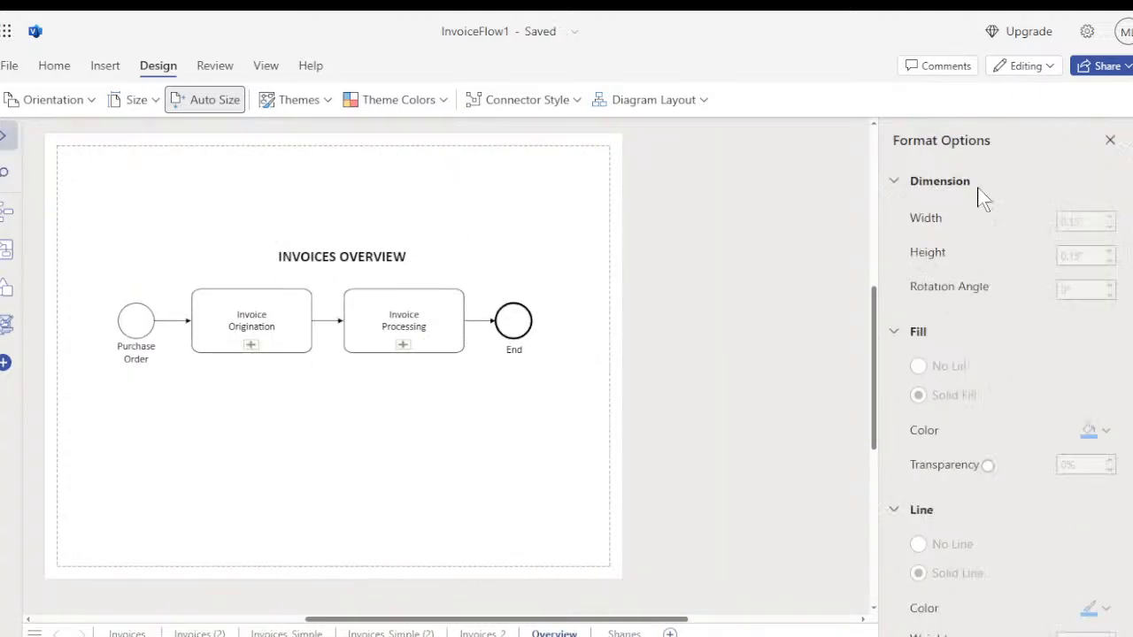
click(1107, 140)
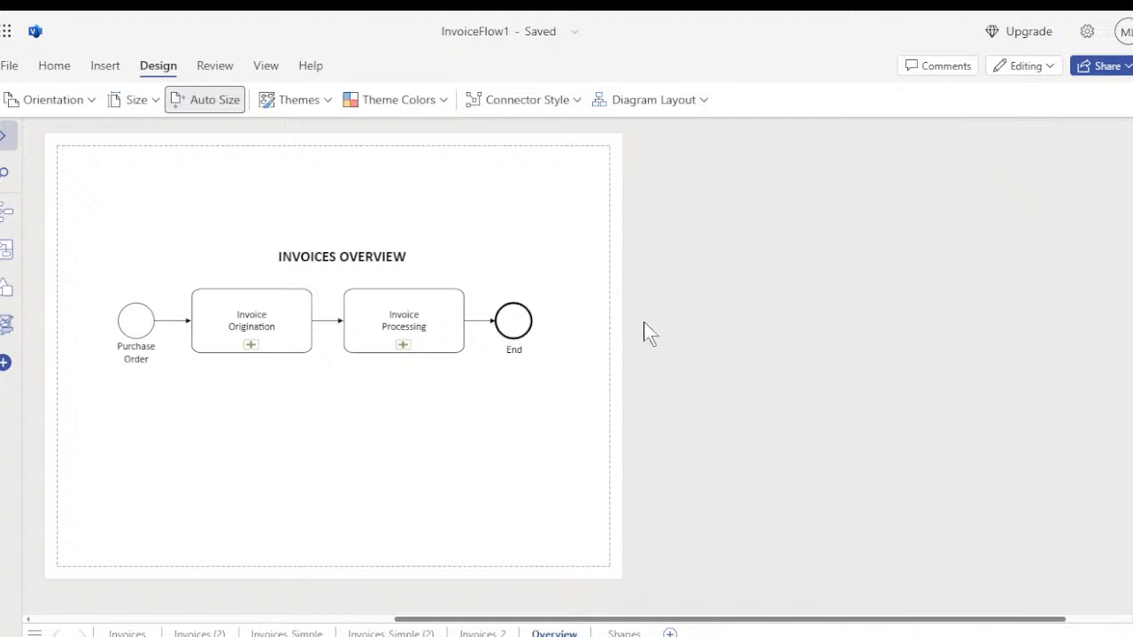
drag(586, 620, 492, 620)
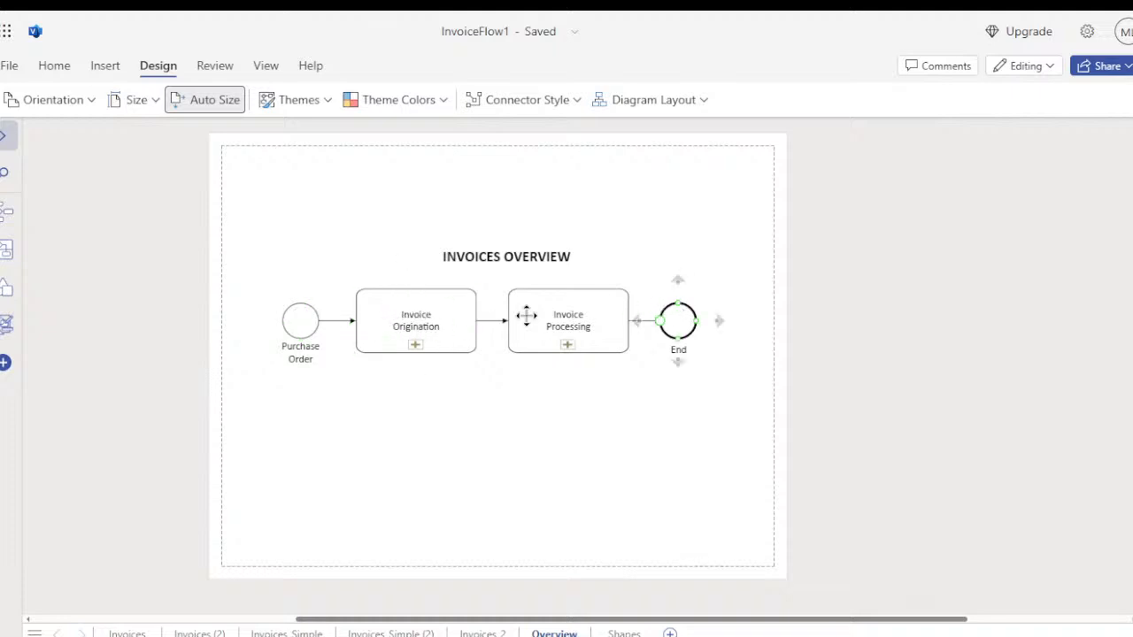
click(412, 315)
click(458, 456)
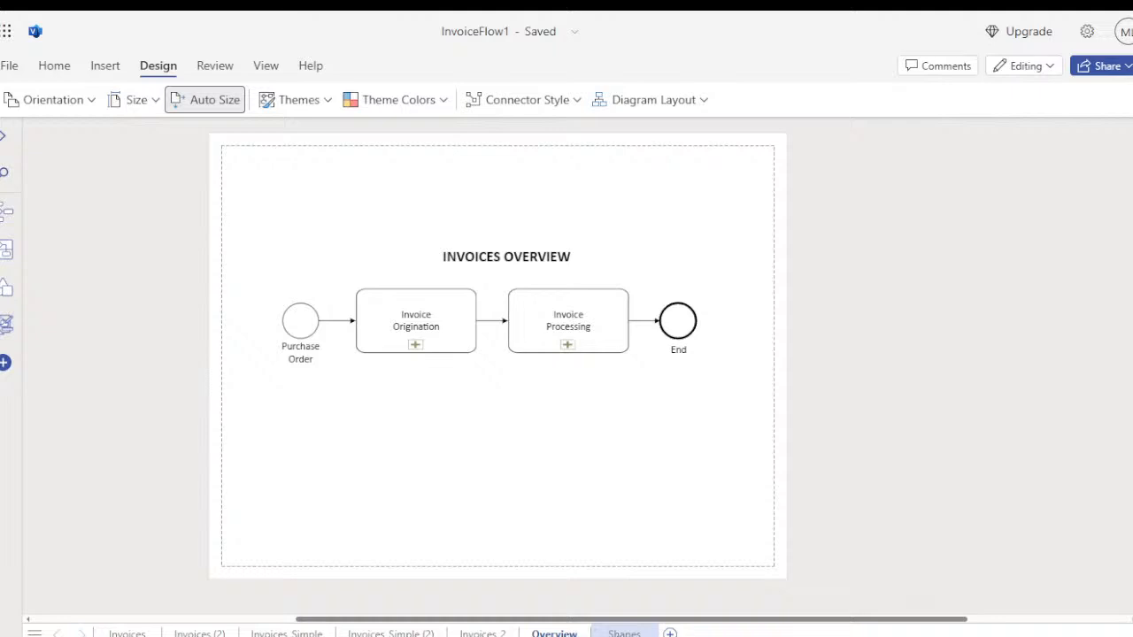
- Copy the X gateway diamond from the Shapes page to Invoices_Simple and place it, reduced in size, below Fulfillment Completion
click(624, 633)
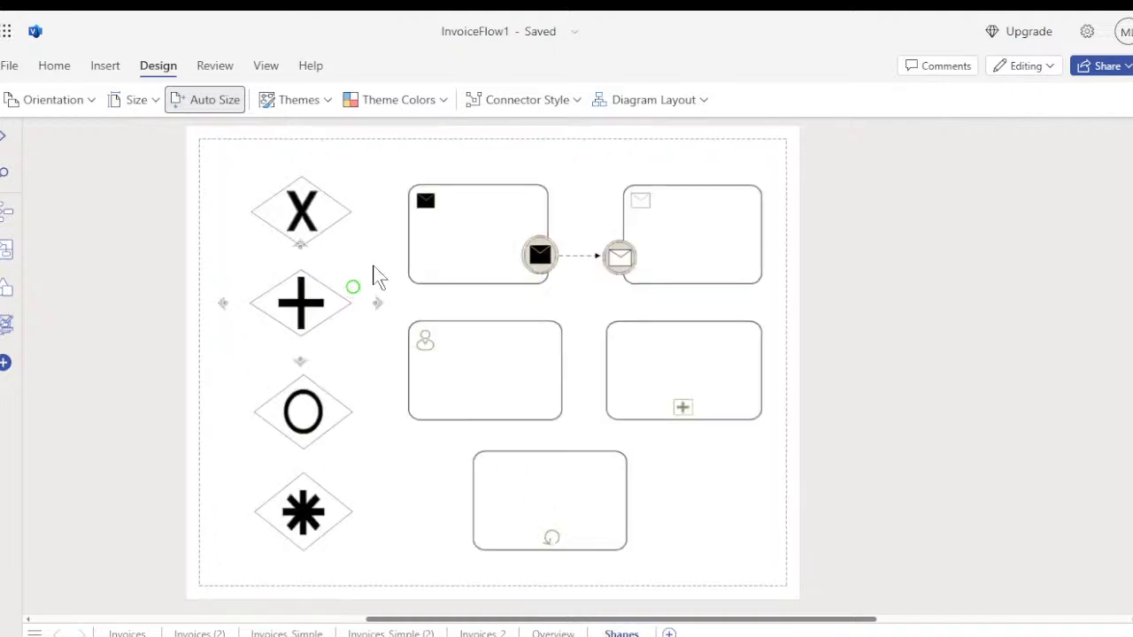
click(343, 237)
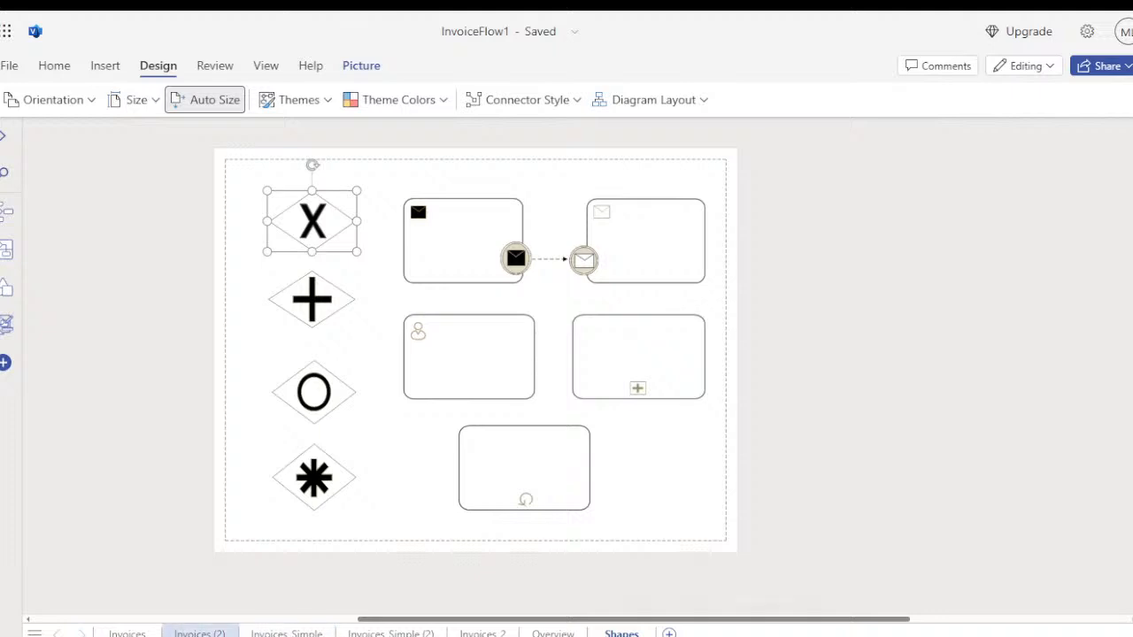
click(286, 632)
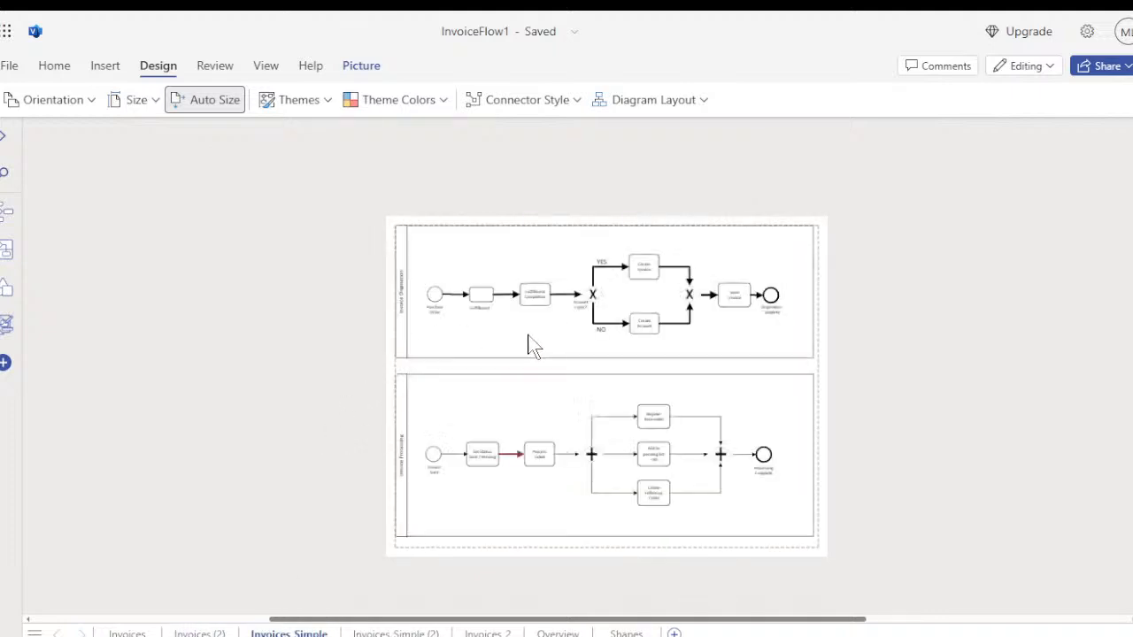
key(ctrl+v)
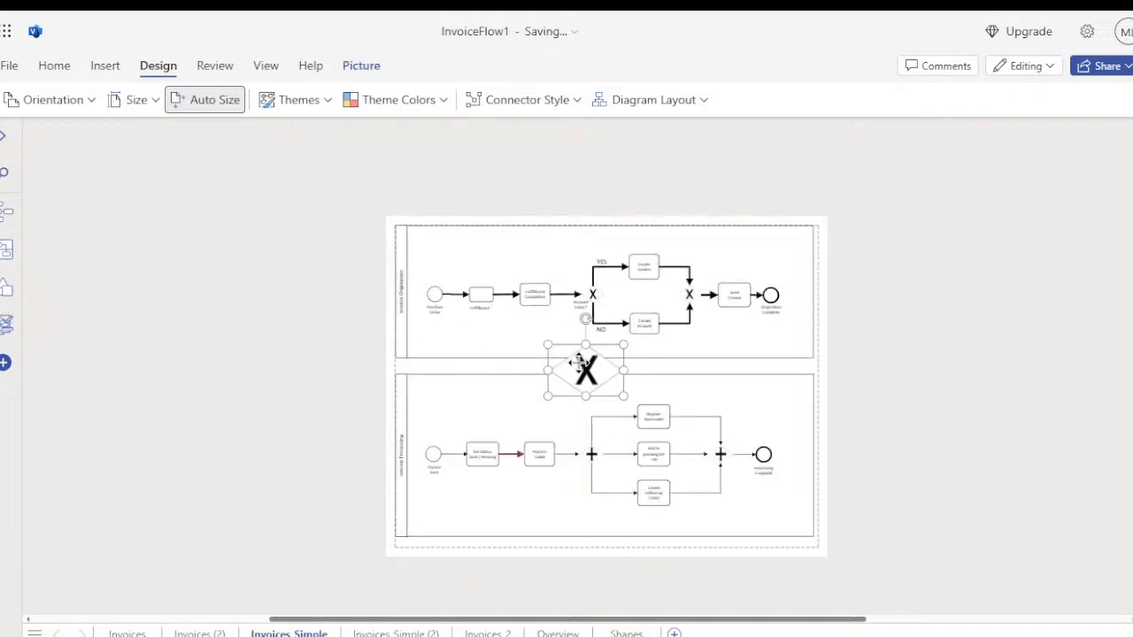
drag(581, 365, 475, 258)
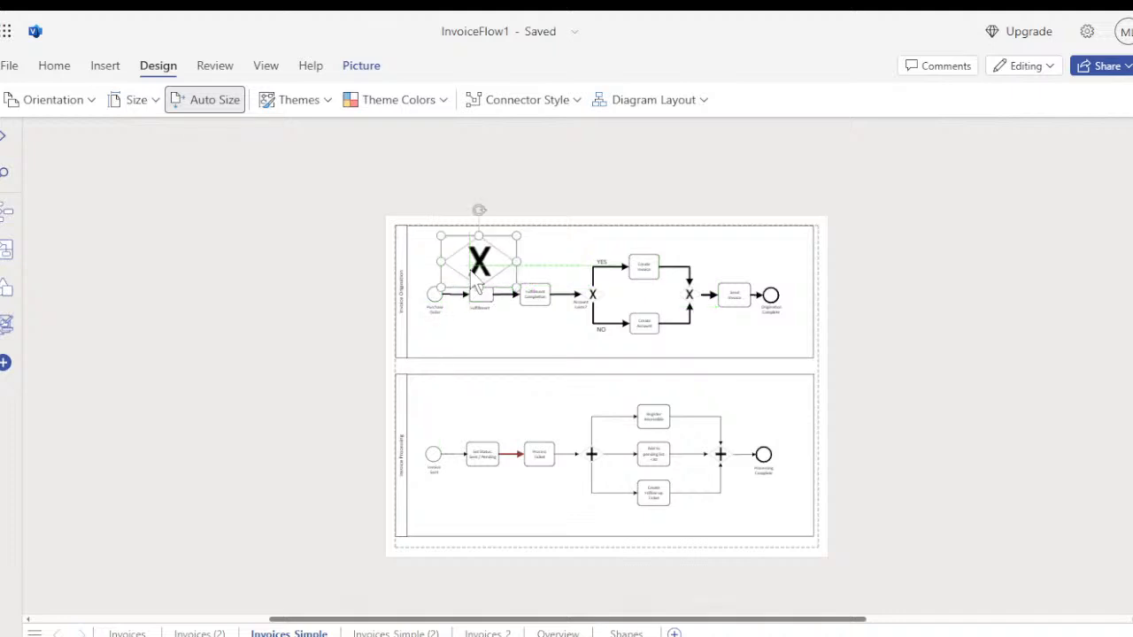
drag(490, 250, 526, 333)
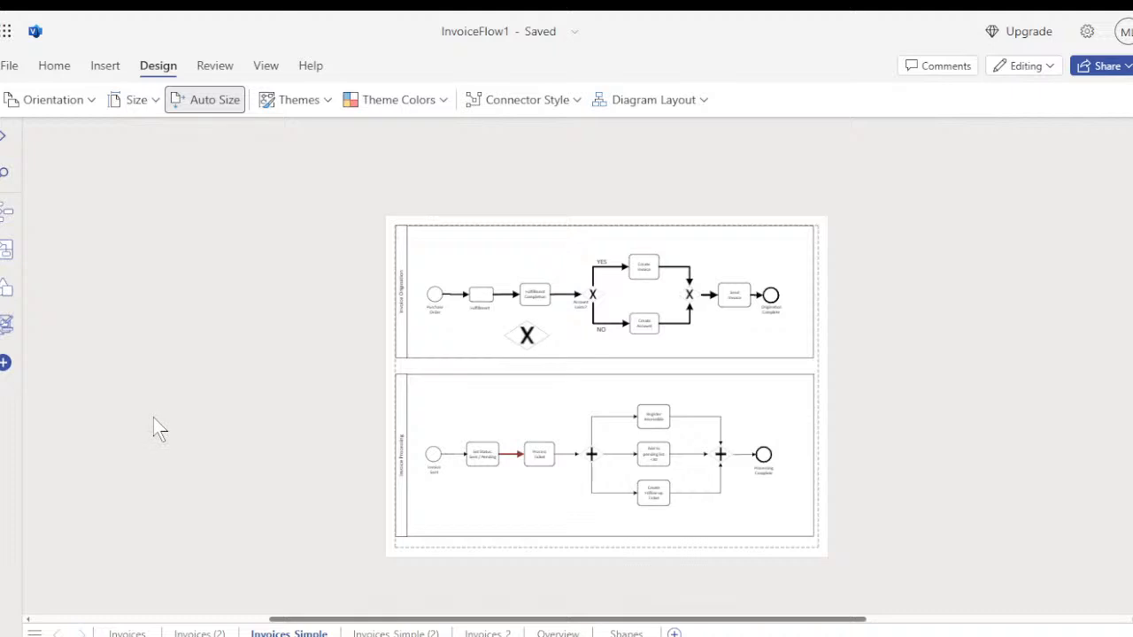
- In the Sublime Text notes, remove the space within BMPN and append "(special icons Visio Plan 2)" after Business Process Modeling Notation
key(alt+Tab)
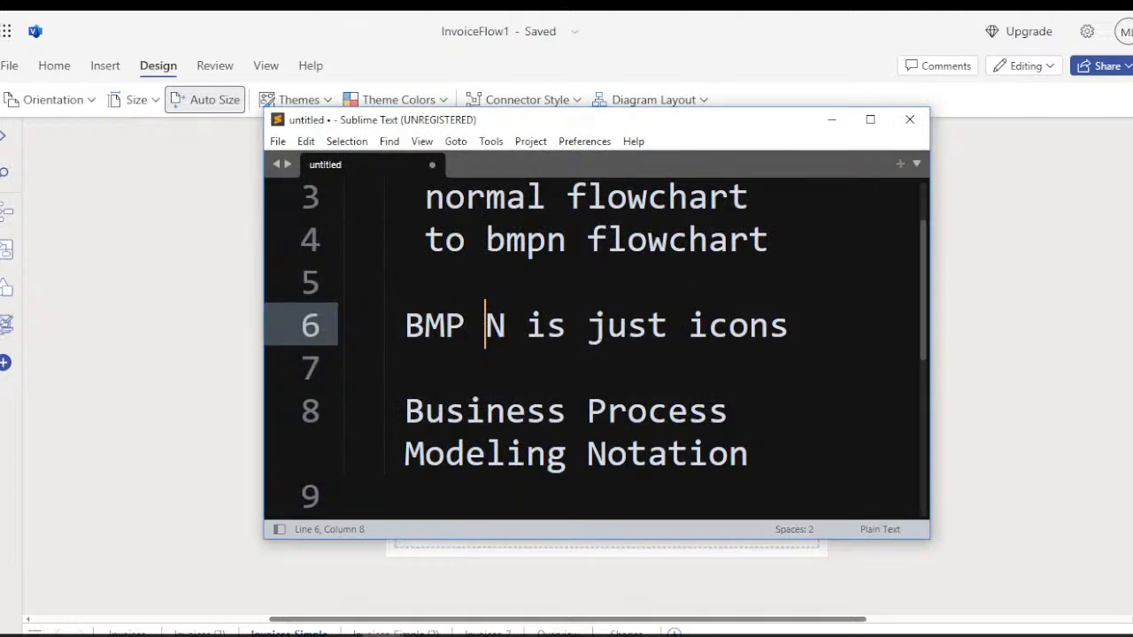
key(BackSpace)
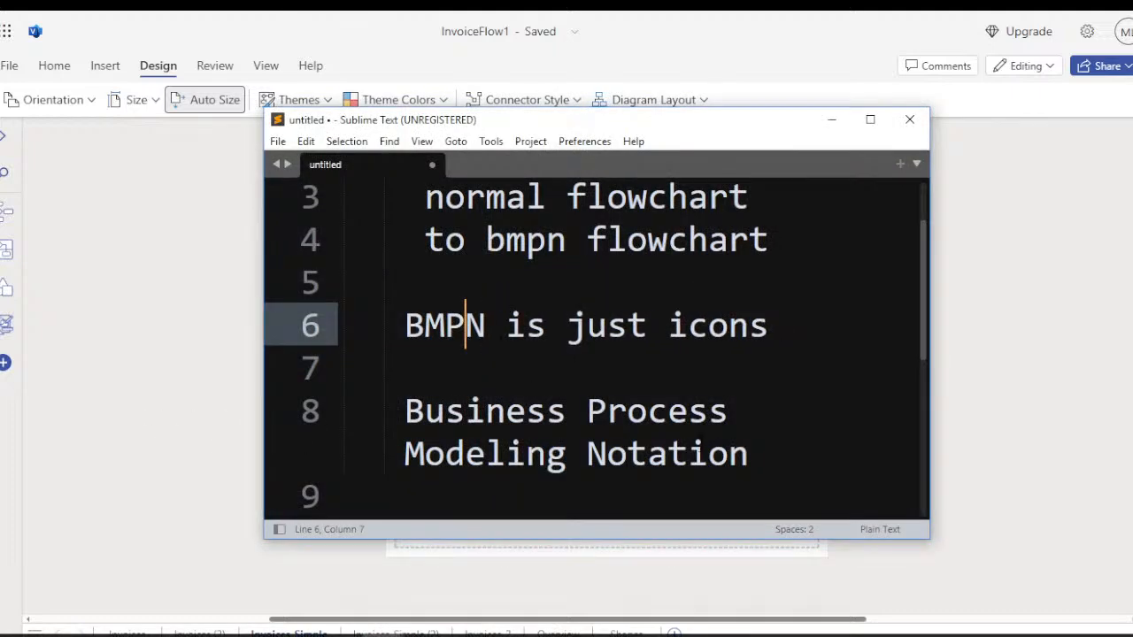
click(749, 453)
text((specu)
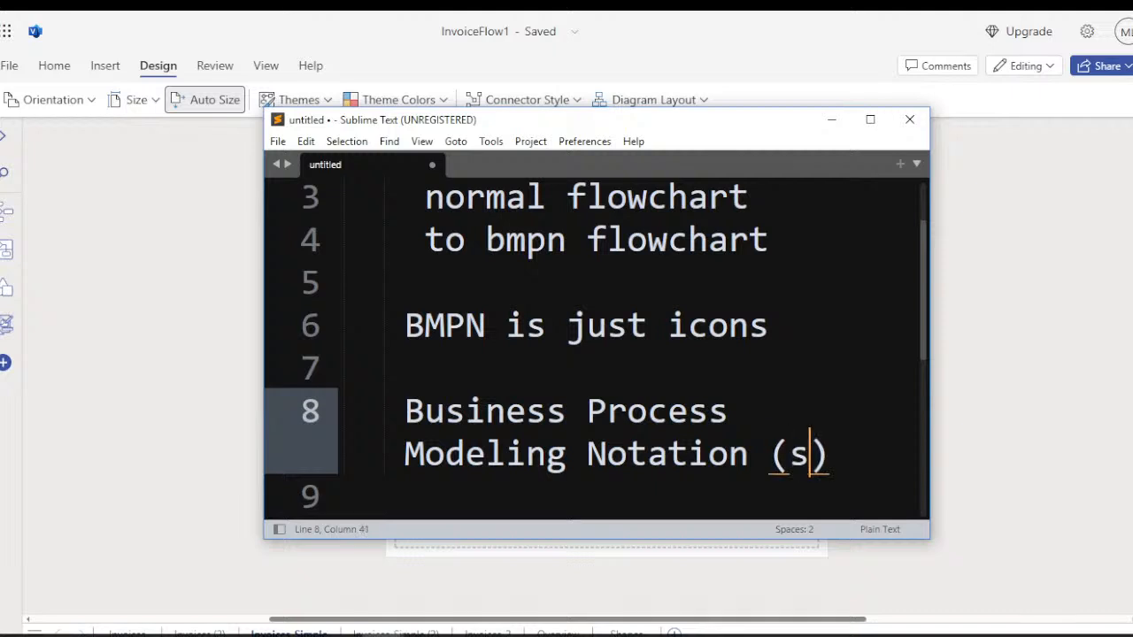
key(BackSpace)
text(cuak)
key(BackSpace)
key(BackSpace)
key(BackSpace)
key(BackSpace)
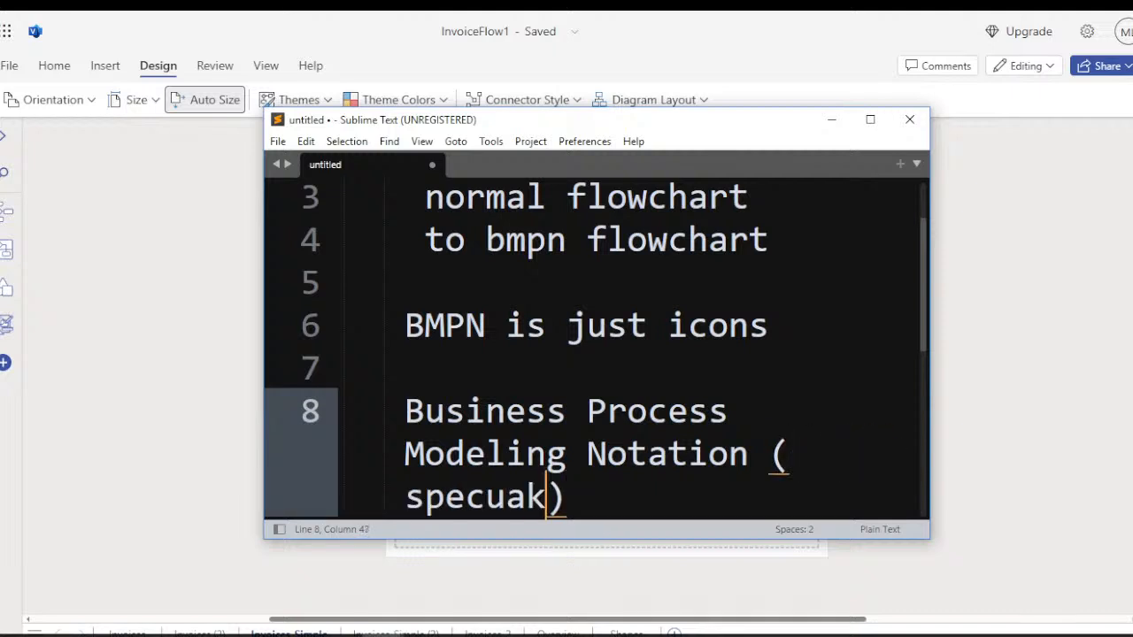
text(ial icons )
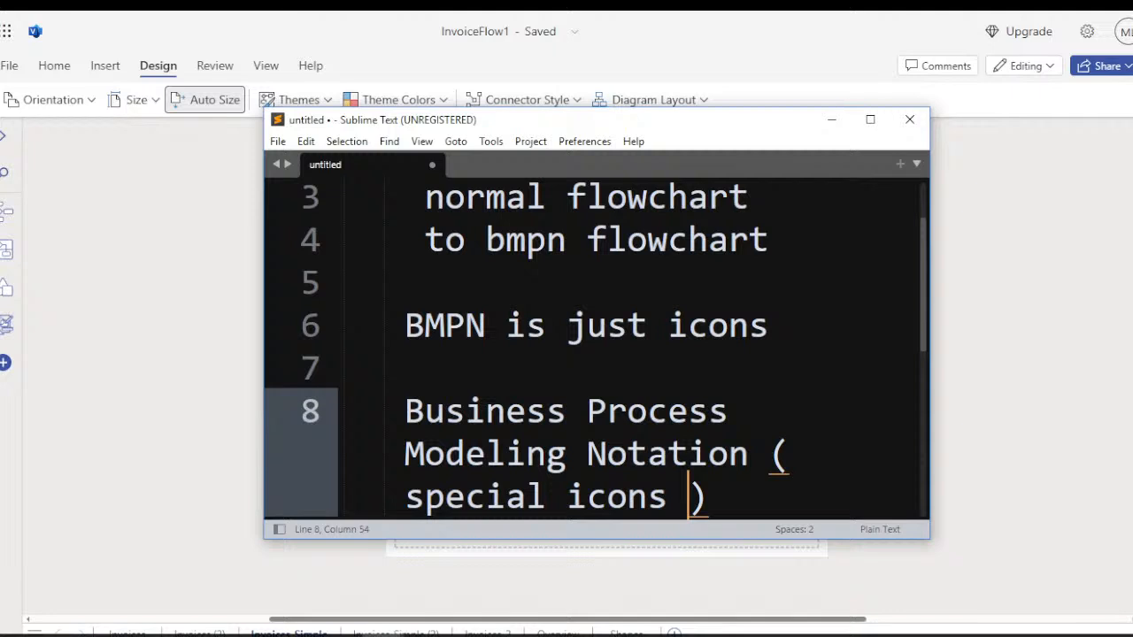
text(Vis)
key(BackSpace)
text(isio)
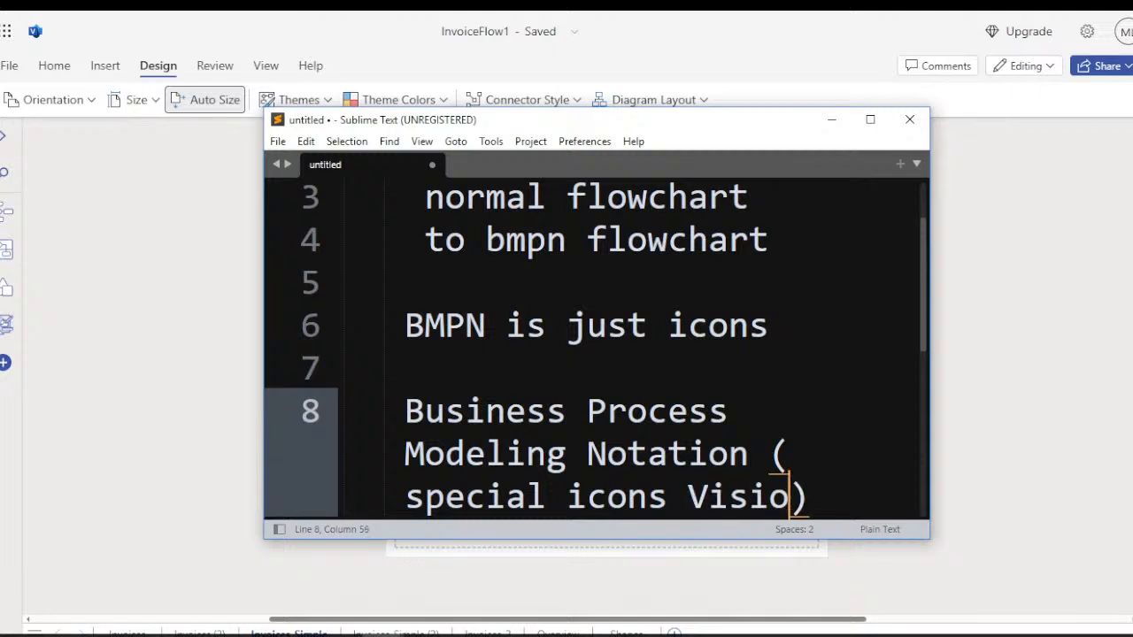
text( Plan 2)
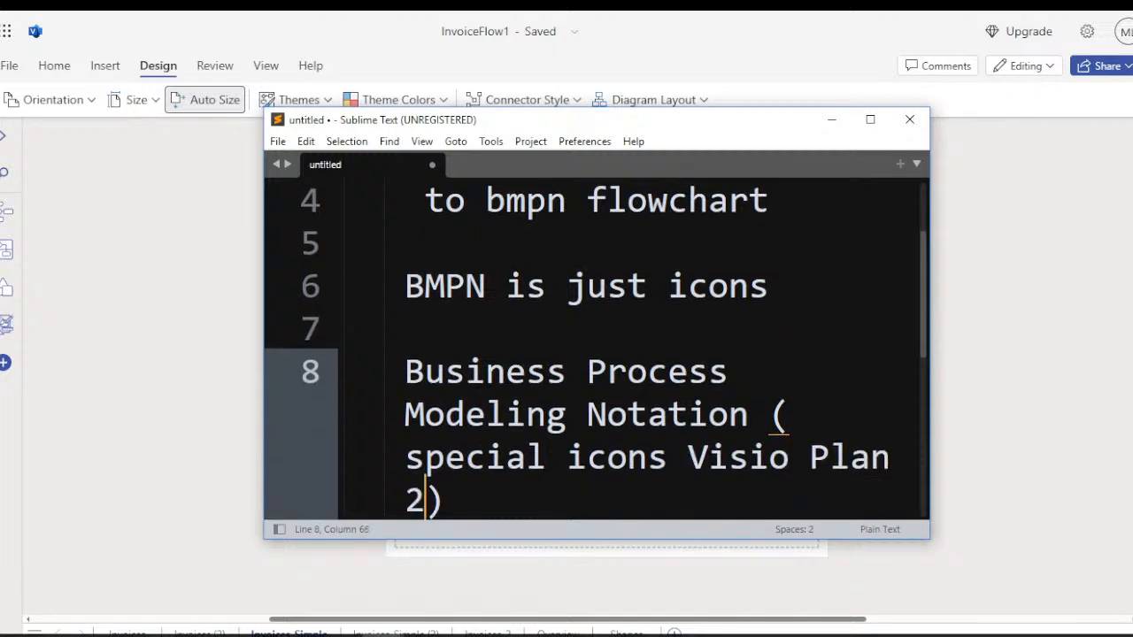
- Insert "--" and a line break before "Visio Plan 2" in the notes, and move the notes window clear of the flowchart
key(ctrl+Right)
key(ctrl+Right)
key(ctrl+Right)
key(ctrl+Left)
key(Left)
text(--)
key(Return)
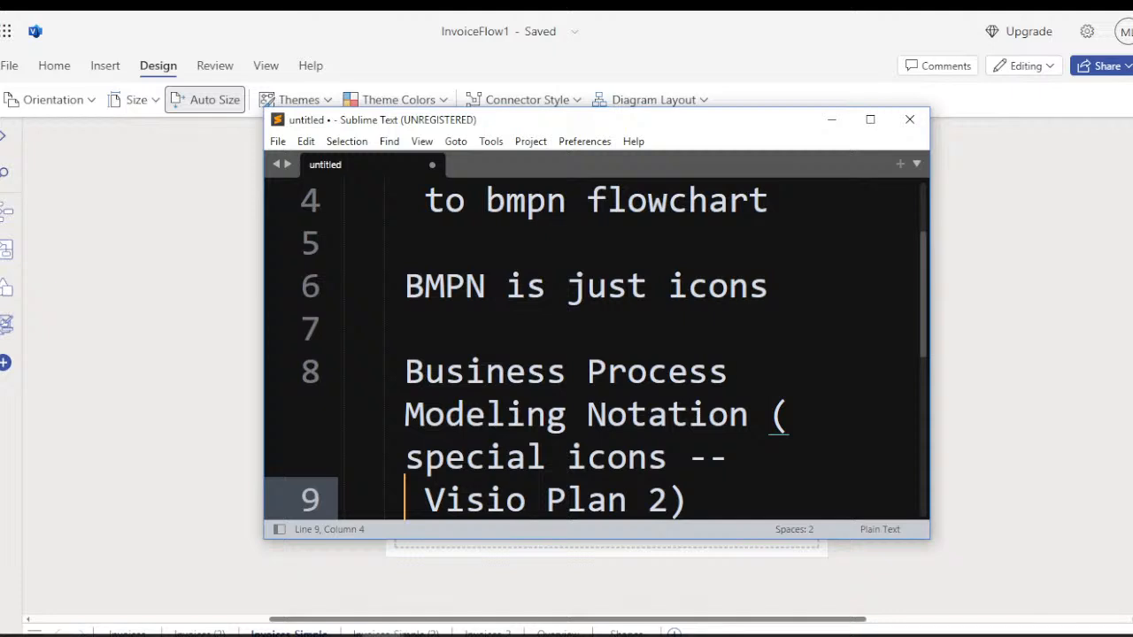
drag(555, 121, 1122, 184)
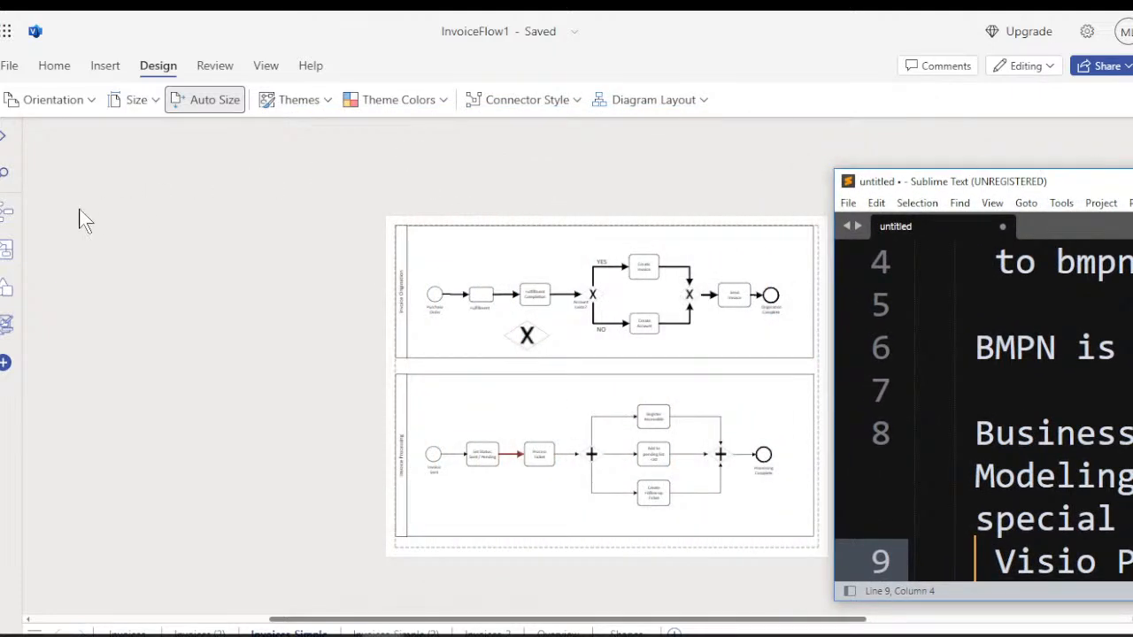